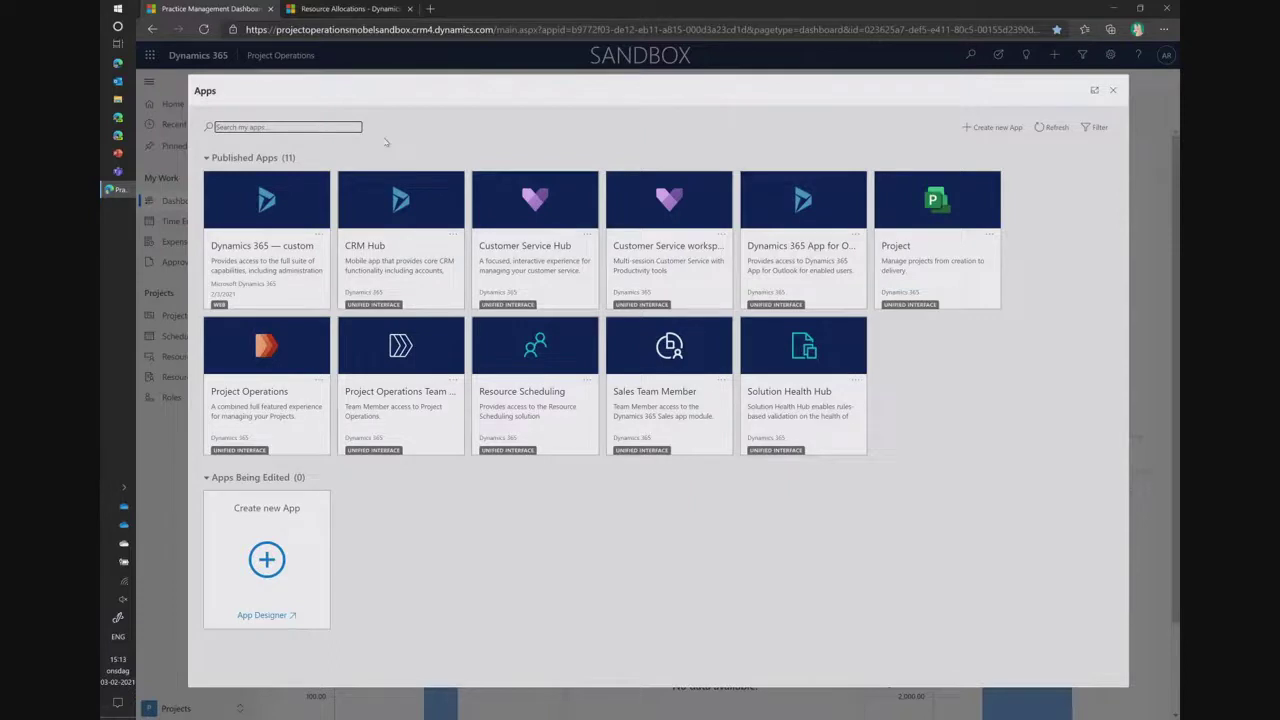
- Open the Project Operations app and look through the charts on the Practice Management Dashboard
{"action": "left_click", "coordinate": [328, 405]}
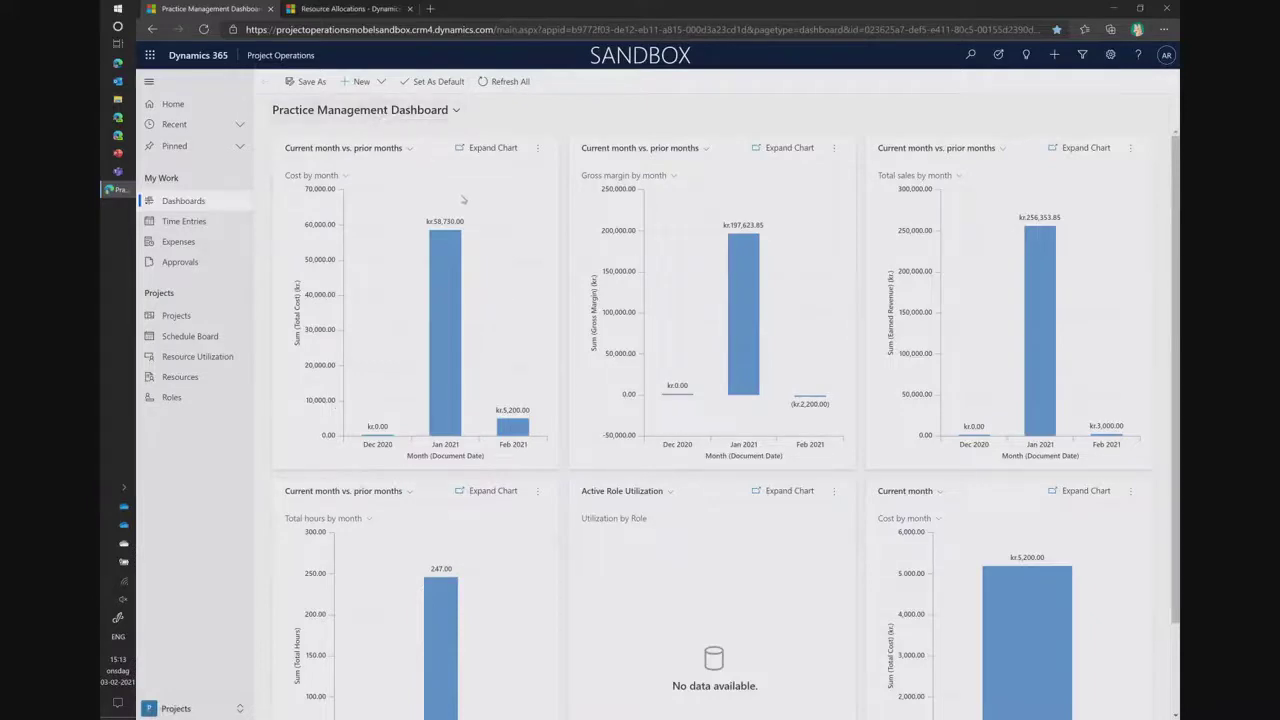
{"action": "scroll", "coordinate": [463, 201], "scroll_direction": "down", "scroll_amount": 1}
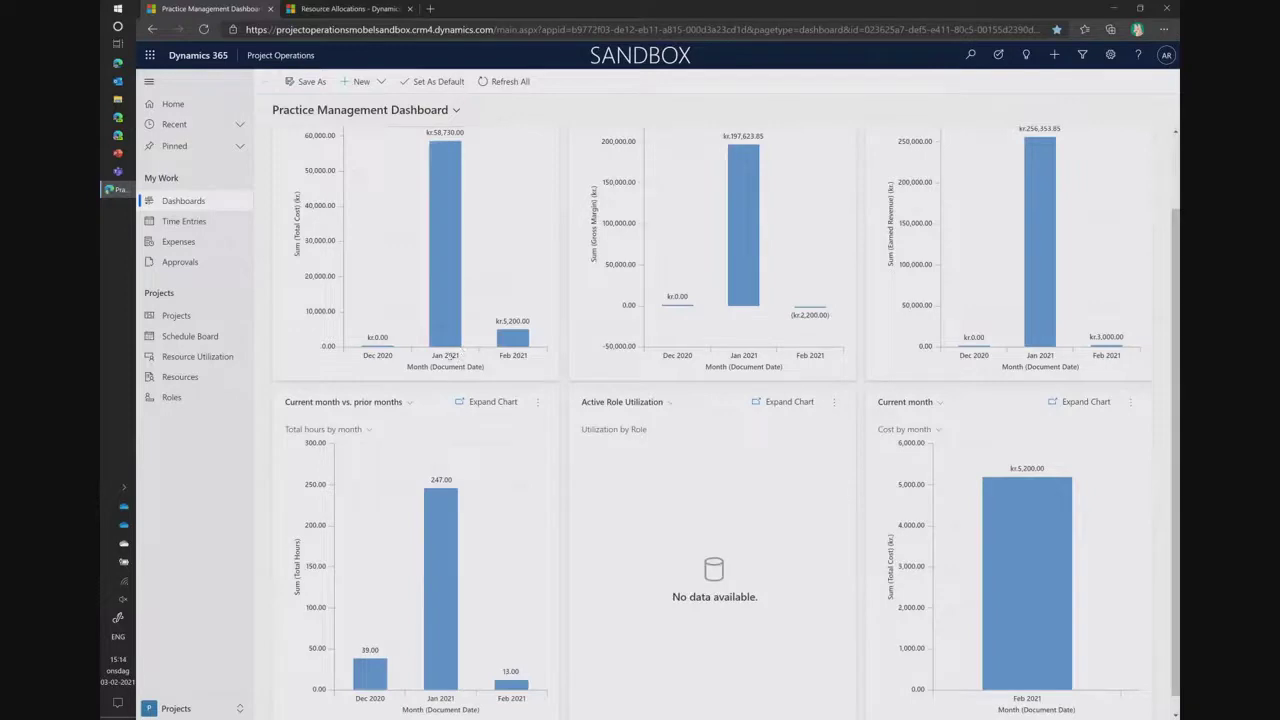
{"action": "scroll", "coordinate": [437, 362], "scroll_direction": "down", "scroll_amount": 1}
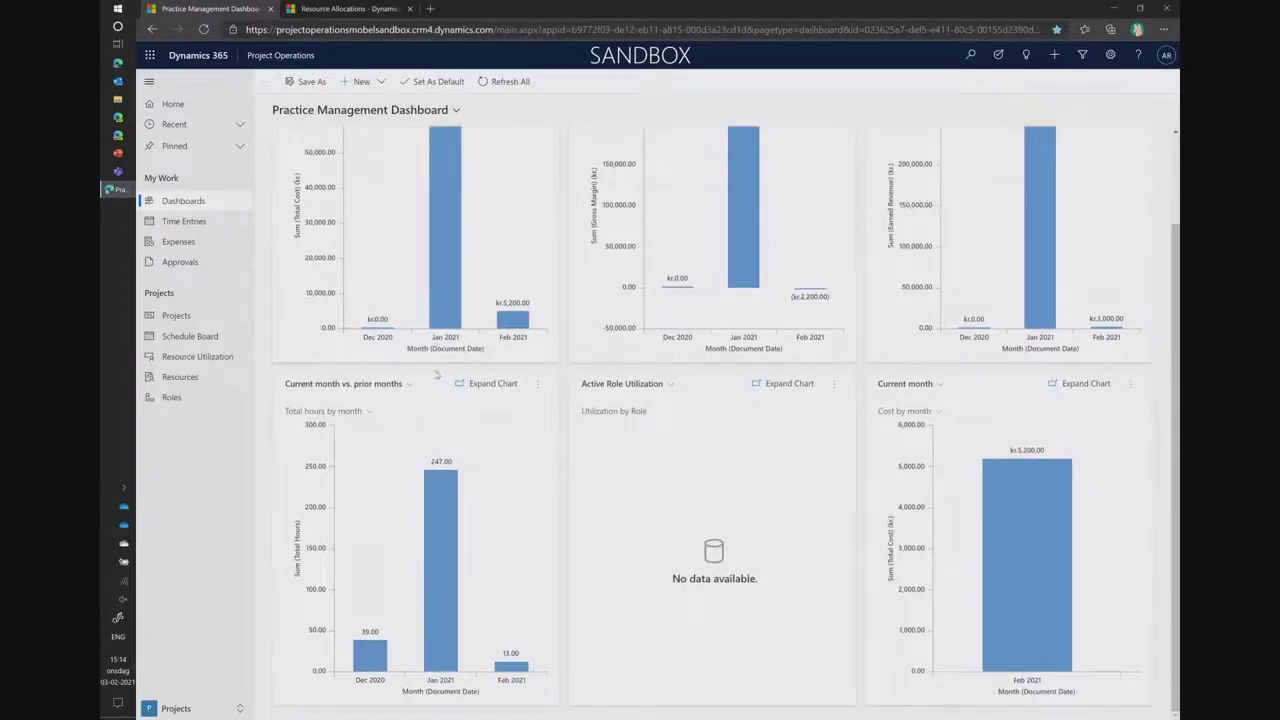
{"action": "scroll", "coordinate": [432, 372], "scroll_direction": "up", "scroll_amount": 2}
- Switch to the Resource Manager Dashboard and check the list of other available dashboards
{"action": "left_click", "coordinate": [404, 112]}
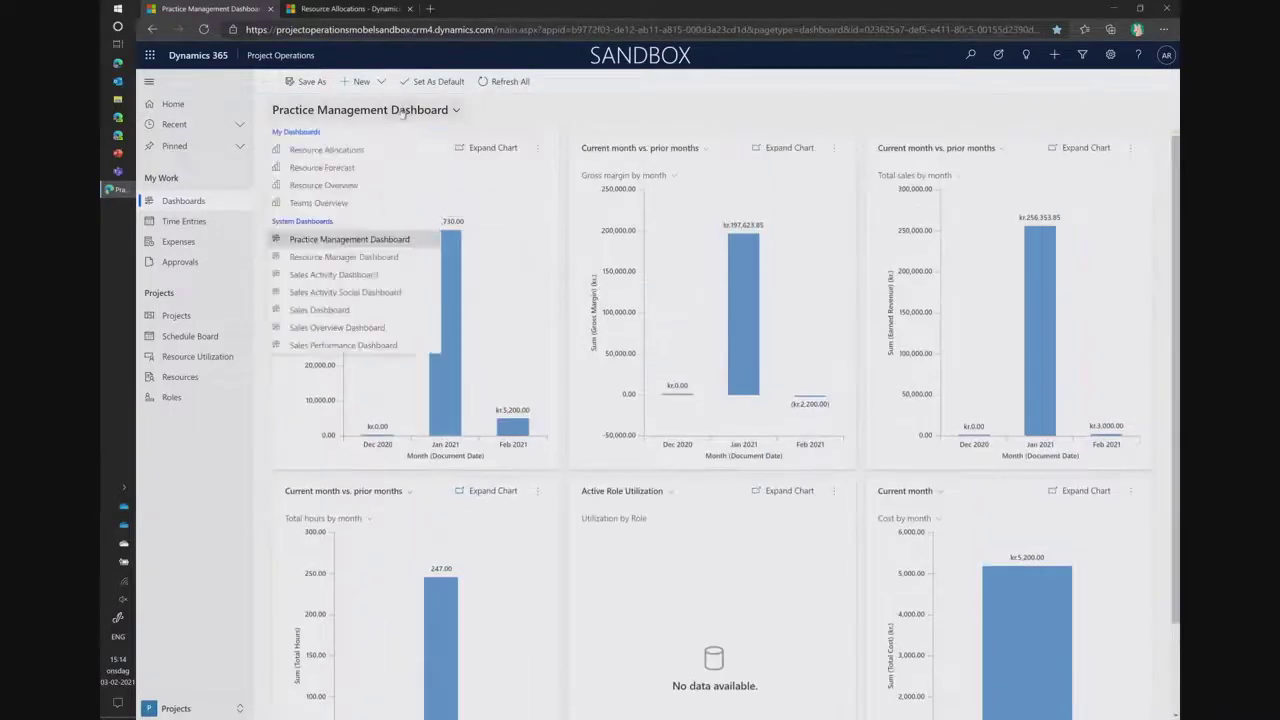
{"action": "left_click", "coordinate": [370, 258]}
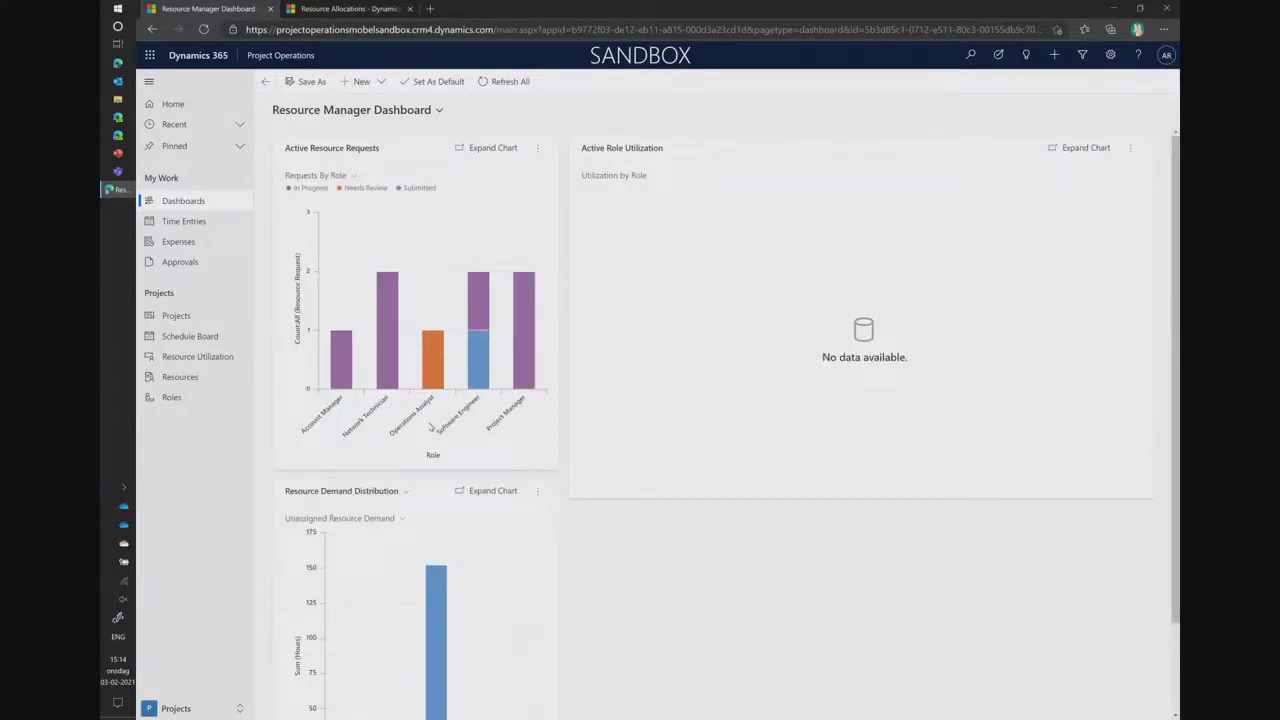
{"action": "left_click", "coordinate": [438, 110]}
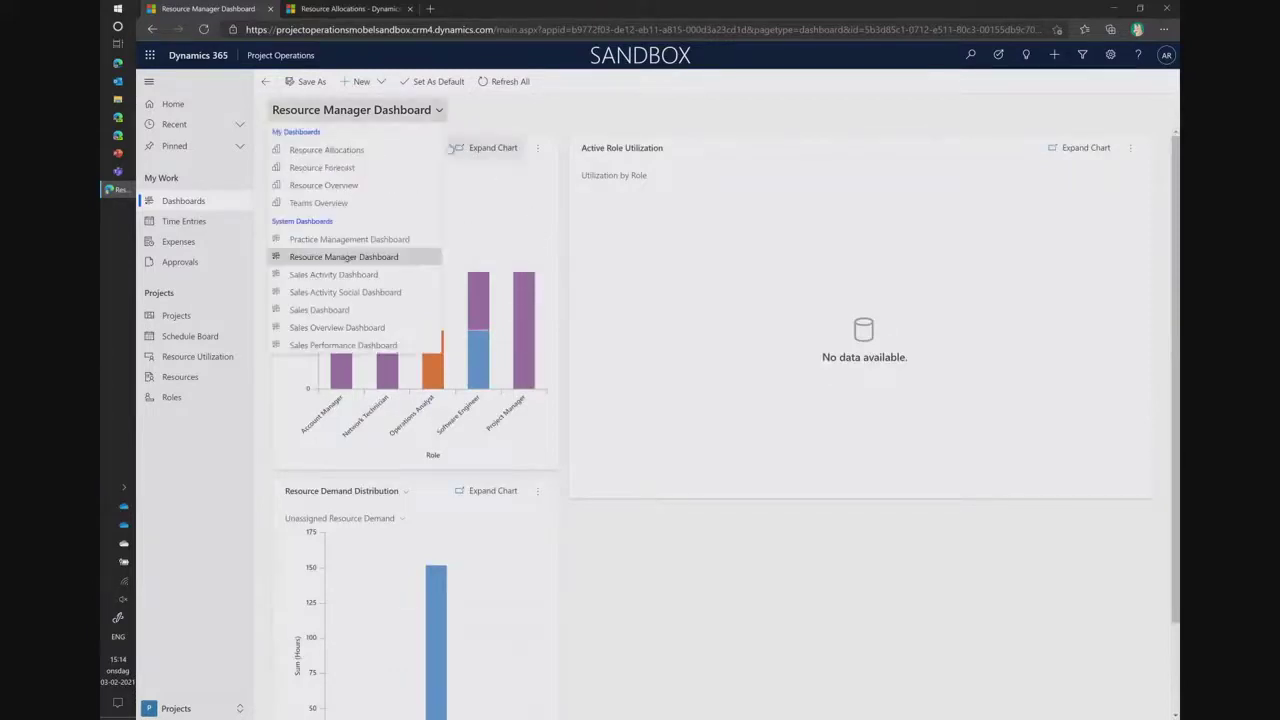
{"action": "left_click", "coordinate": [504, 128]}
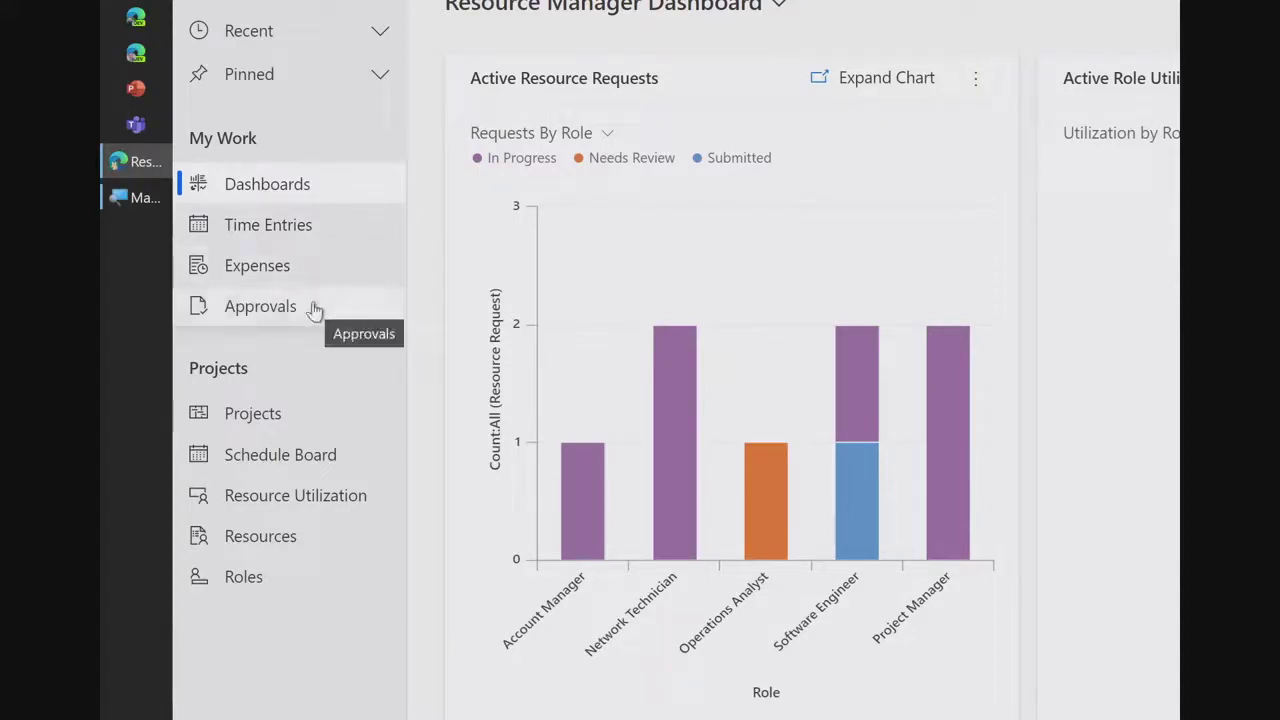
- Open the Projects list and close the Magnifier
{"action": "left_click", "coordinate": [285, 424]}
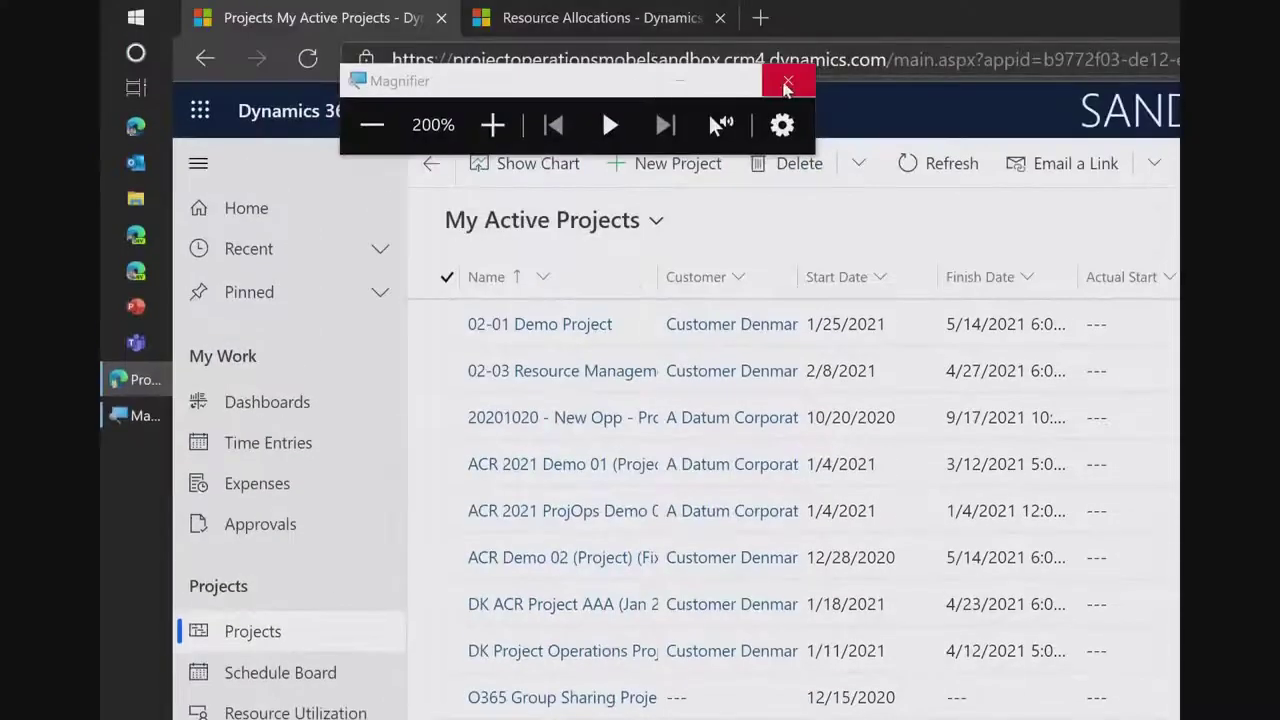
{"action": "left_click", "coordinate": [787, 80]}
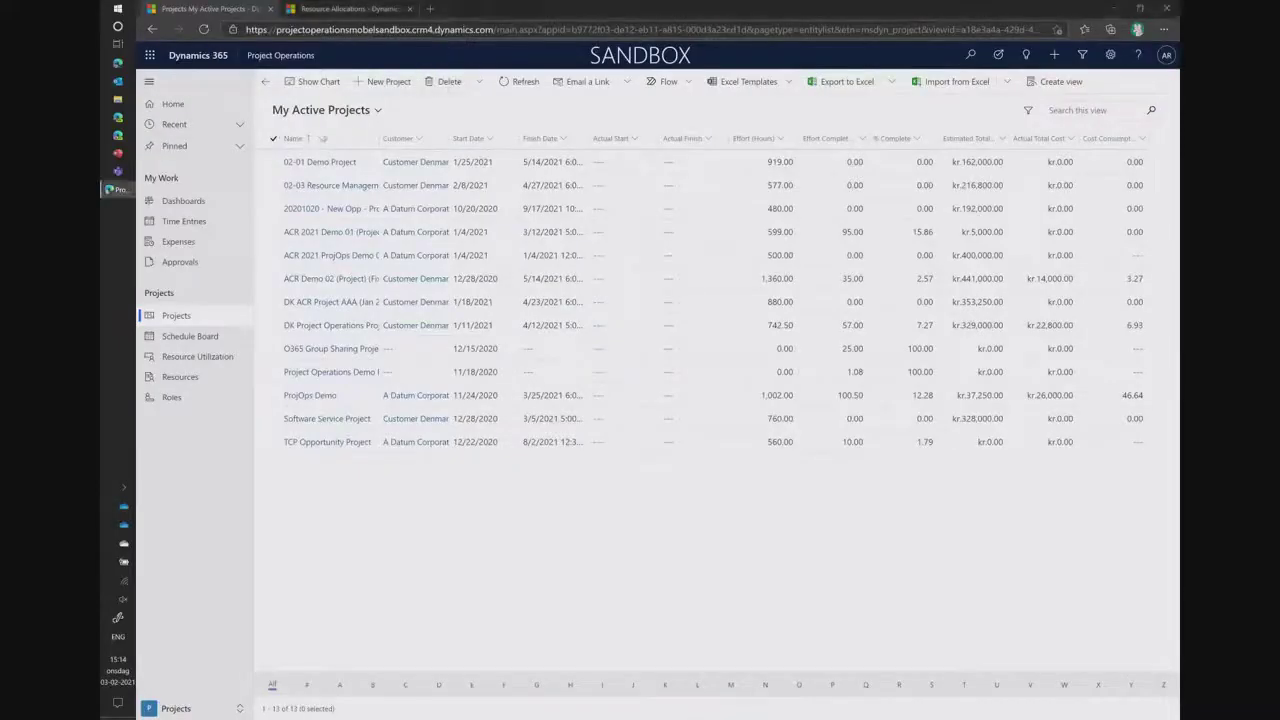
- Show the Project by Estimated Vs Actual hours chart beside the project list and inspect the completed-effort bar of the ACR 2021 Demo 01 project
{"action": "left_click", "coordinate": [326, 88]}
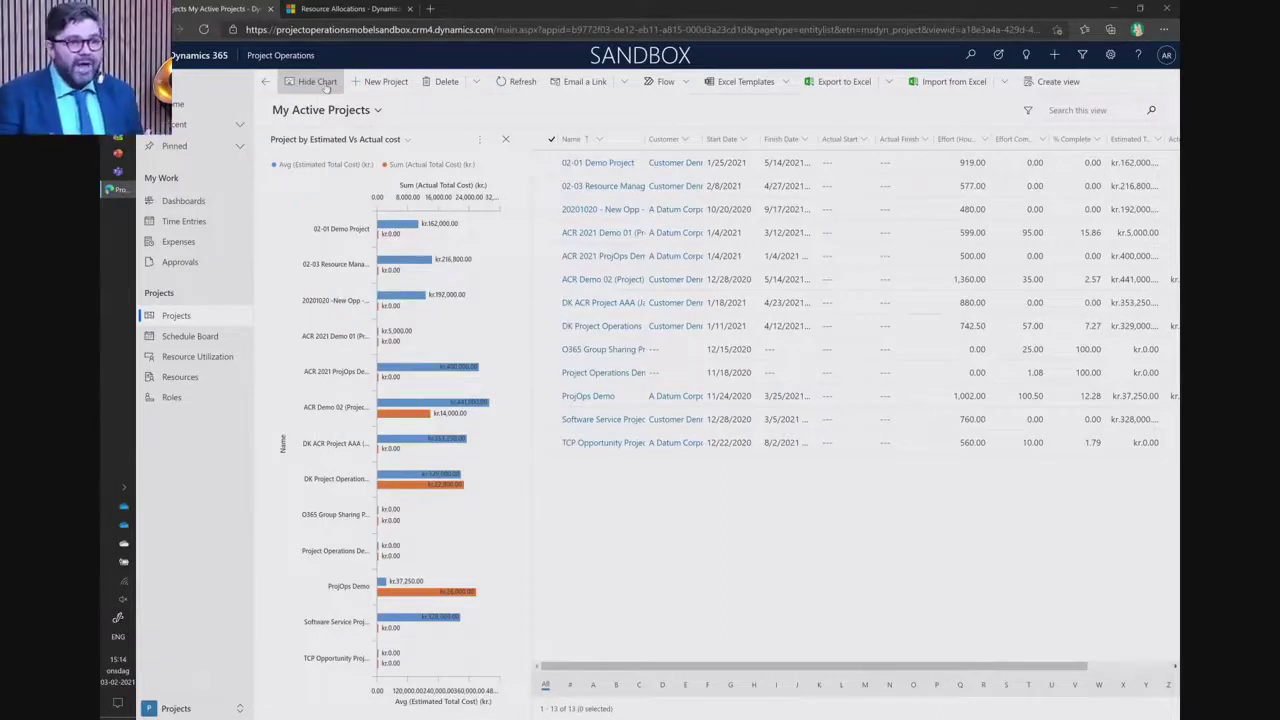
{"action": "left_click", "coordinate": [408, 140]}
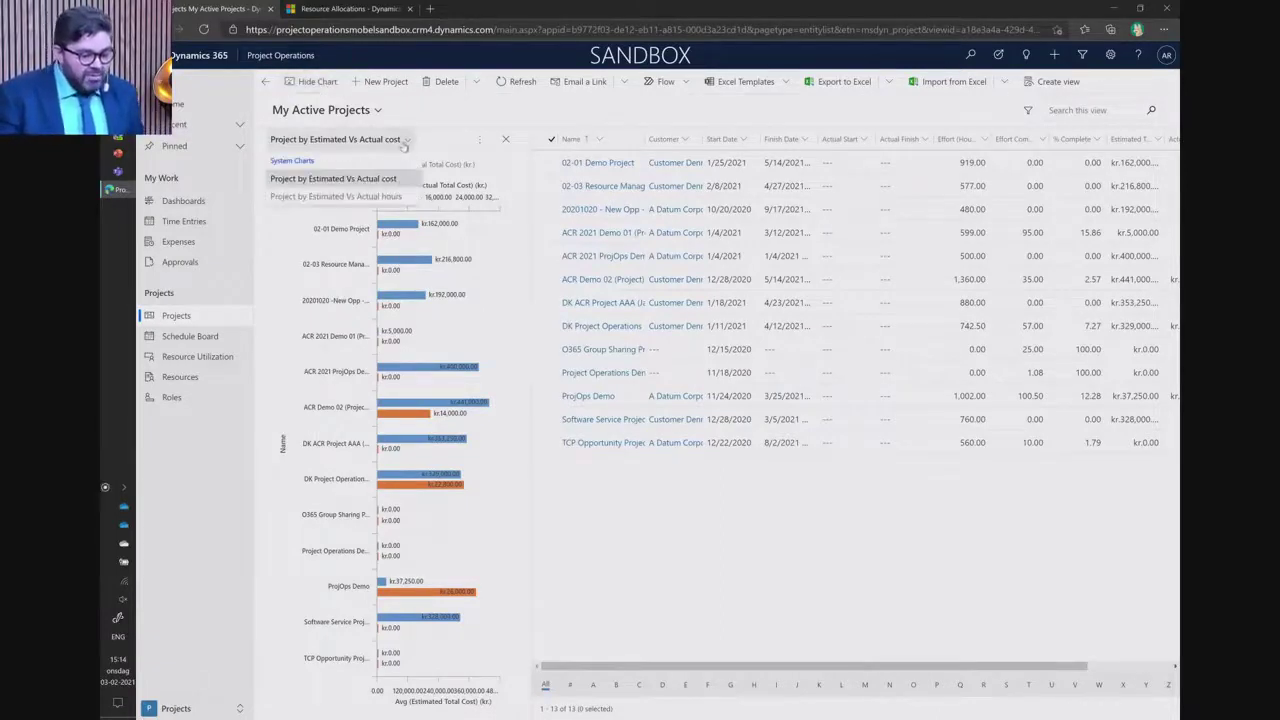
{"action": "left_click", "coordinate": [386, 197]}
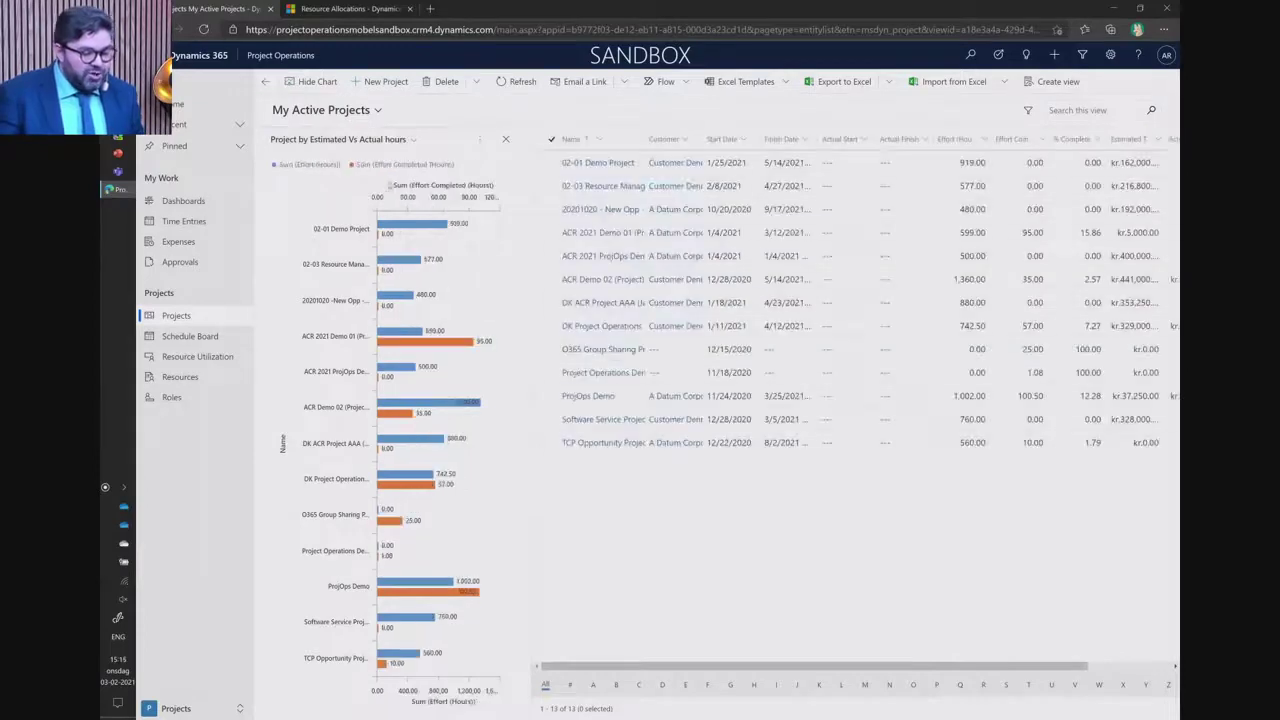
{"action": "left_click", "coordinate": [405, 342]}
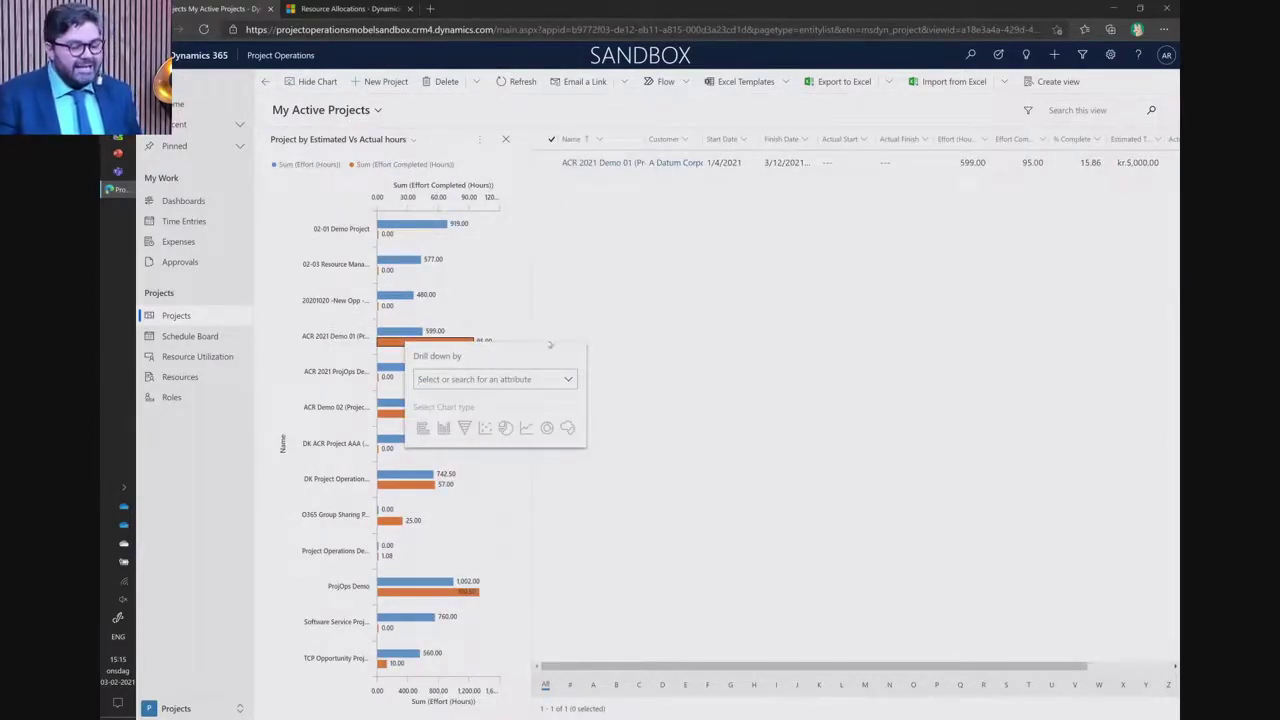
{"action": "left_click", "coordinate": [457, 275]}
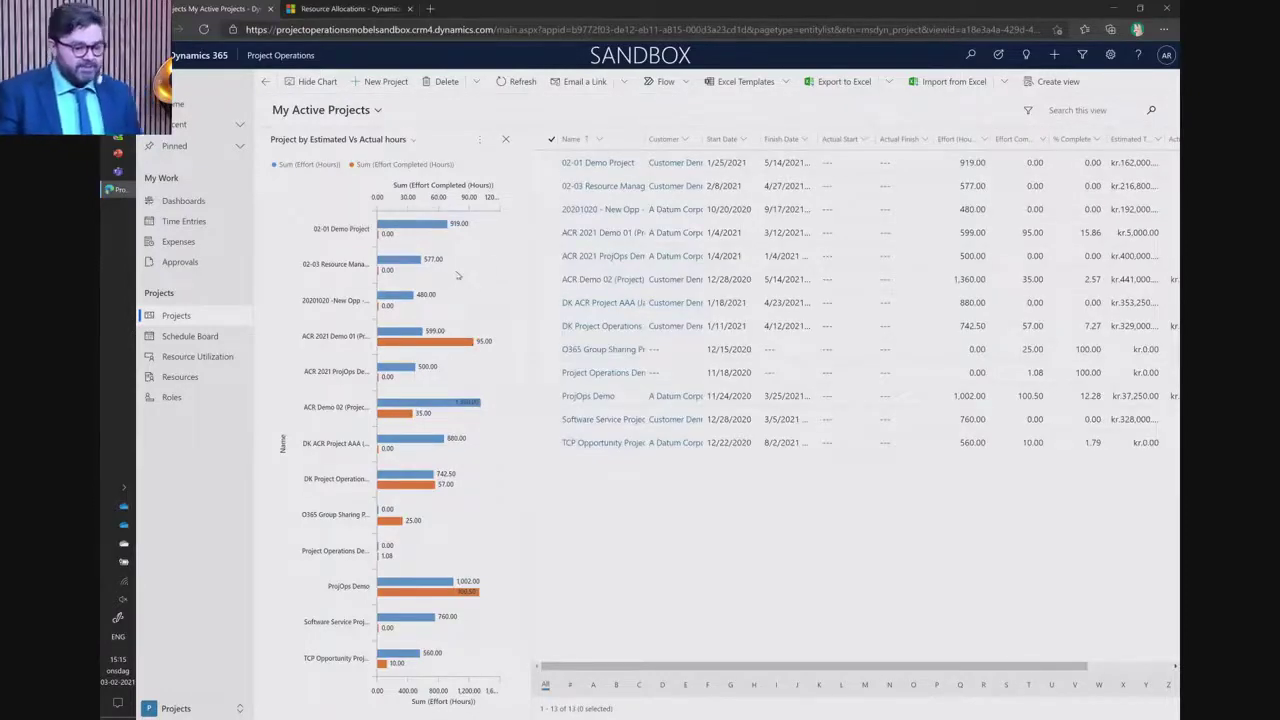
- Change the app area to Sales and close the Magnifier
{"action": "mouse_move", "coordinate": [427, 266]}
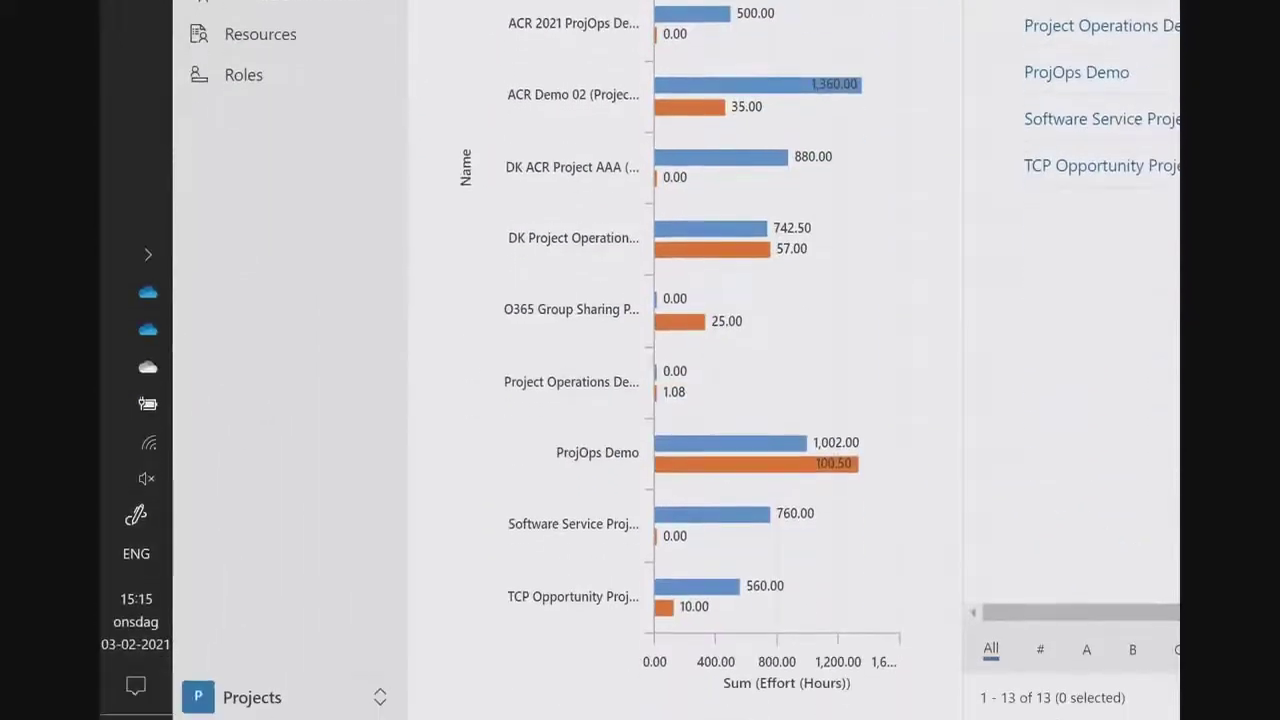
{"action": "left_click", "coordinate": [288, 697]}
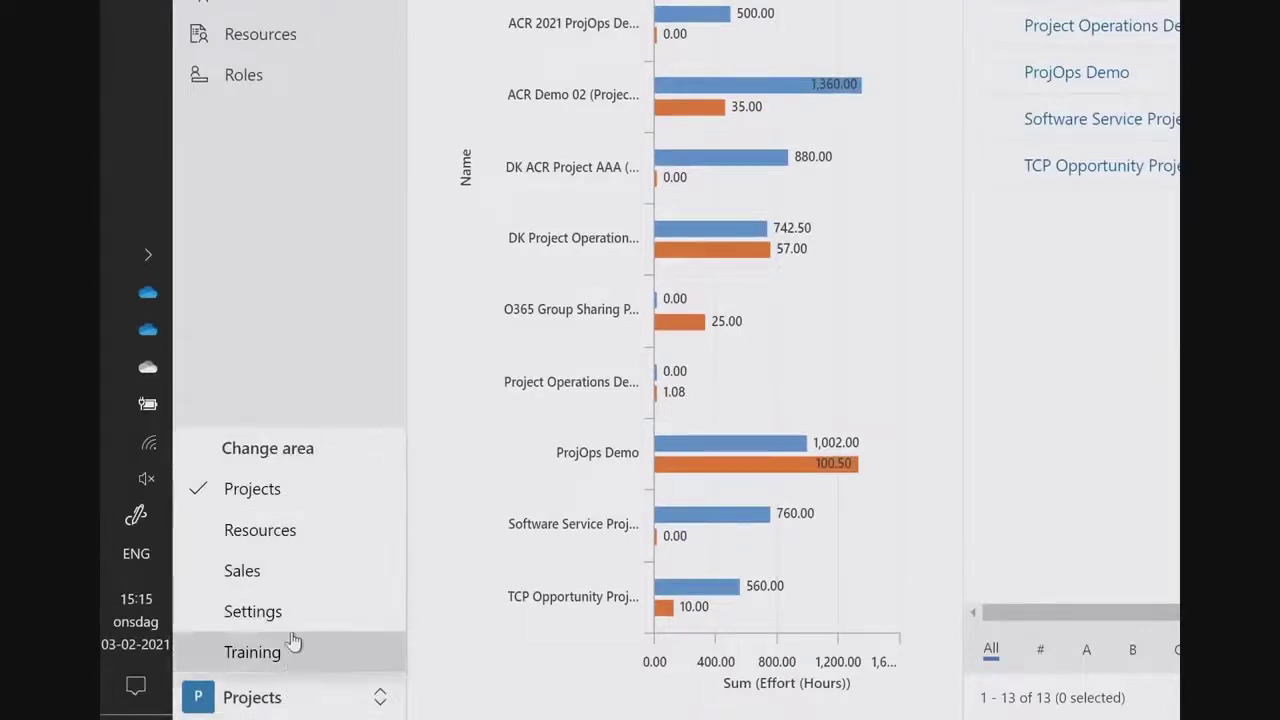
{"action": "left_click", "coordinate": [270, 581]}
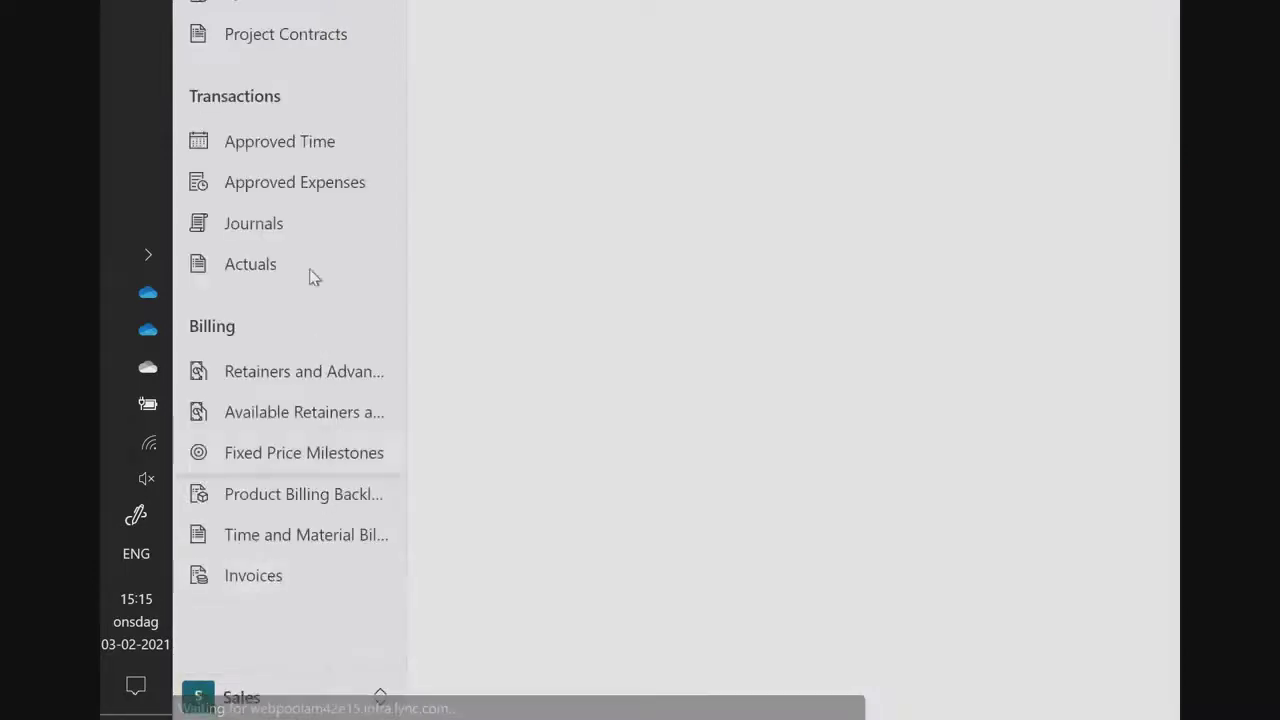
{"action": "scroll", "coordinate": [277, 63], "scroll_direction": "up", "scroll_amount": 3}
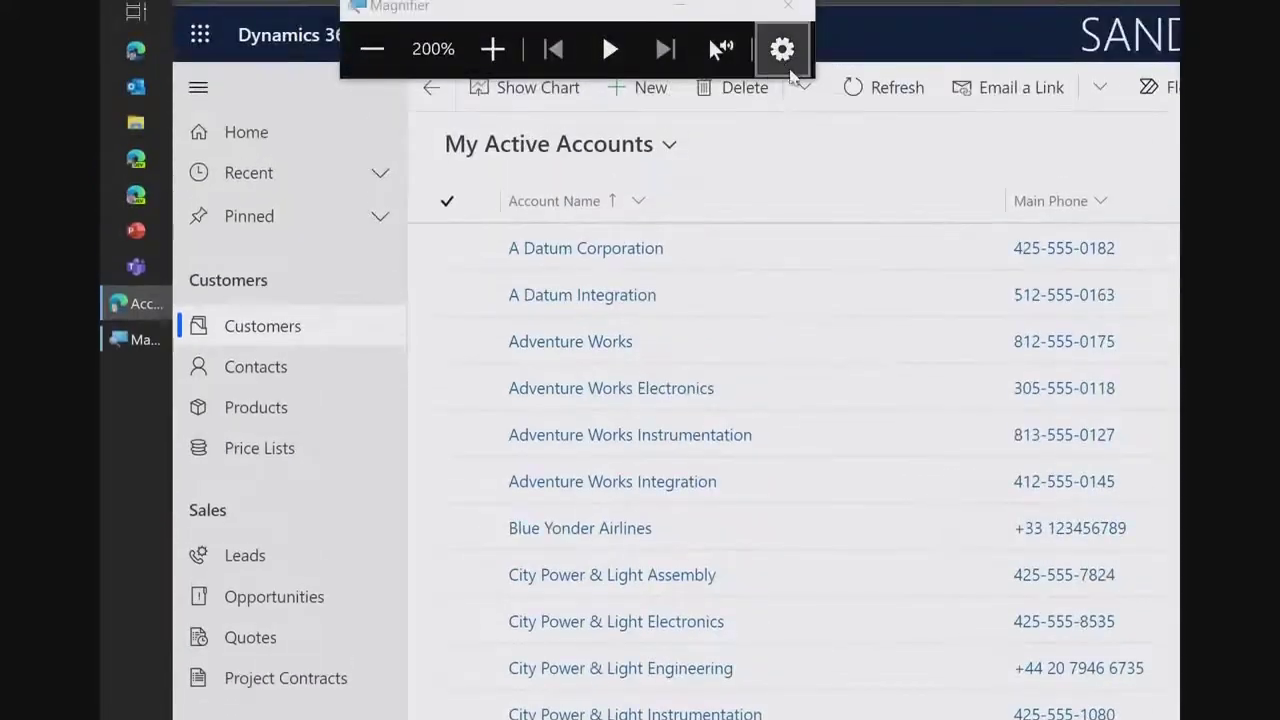
{"action": "left_click", "coordinate": [788, 8]}
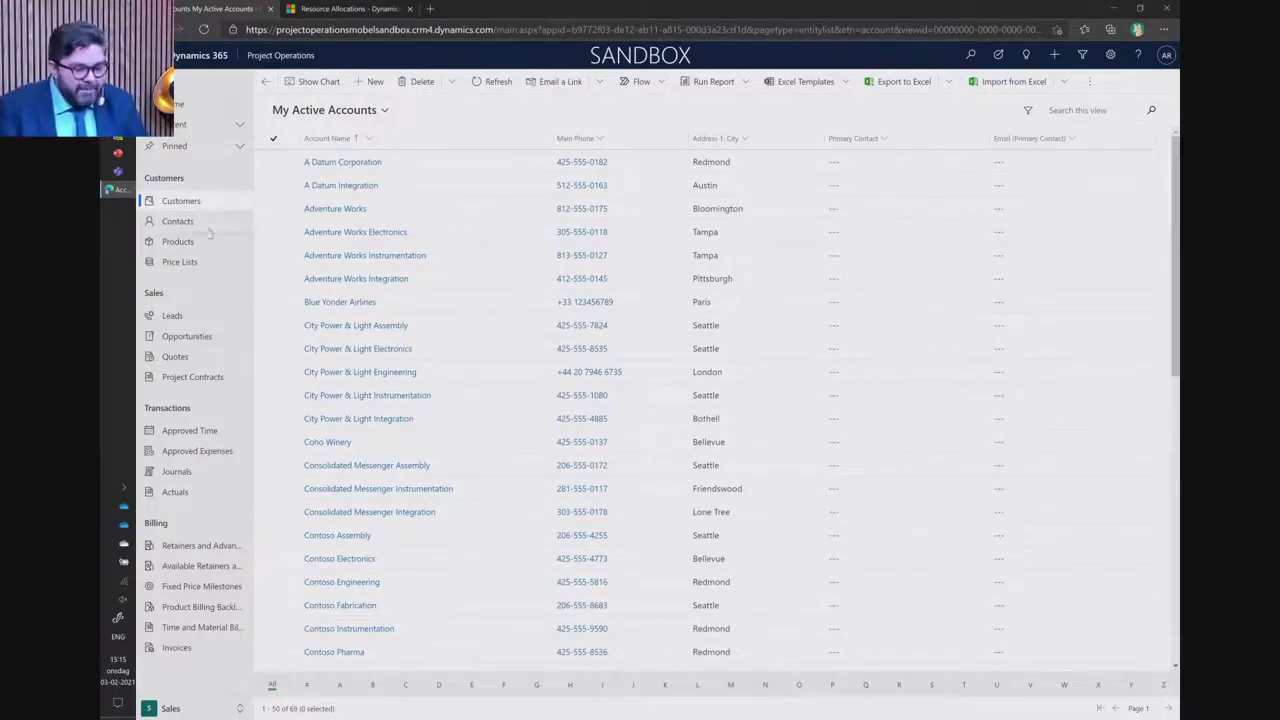
- Open the 02-03 Resource Management Demo opportunity and display its quotes
{"action": "left_click", "coordinate": [220, 340]}
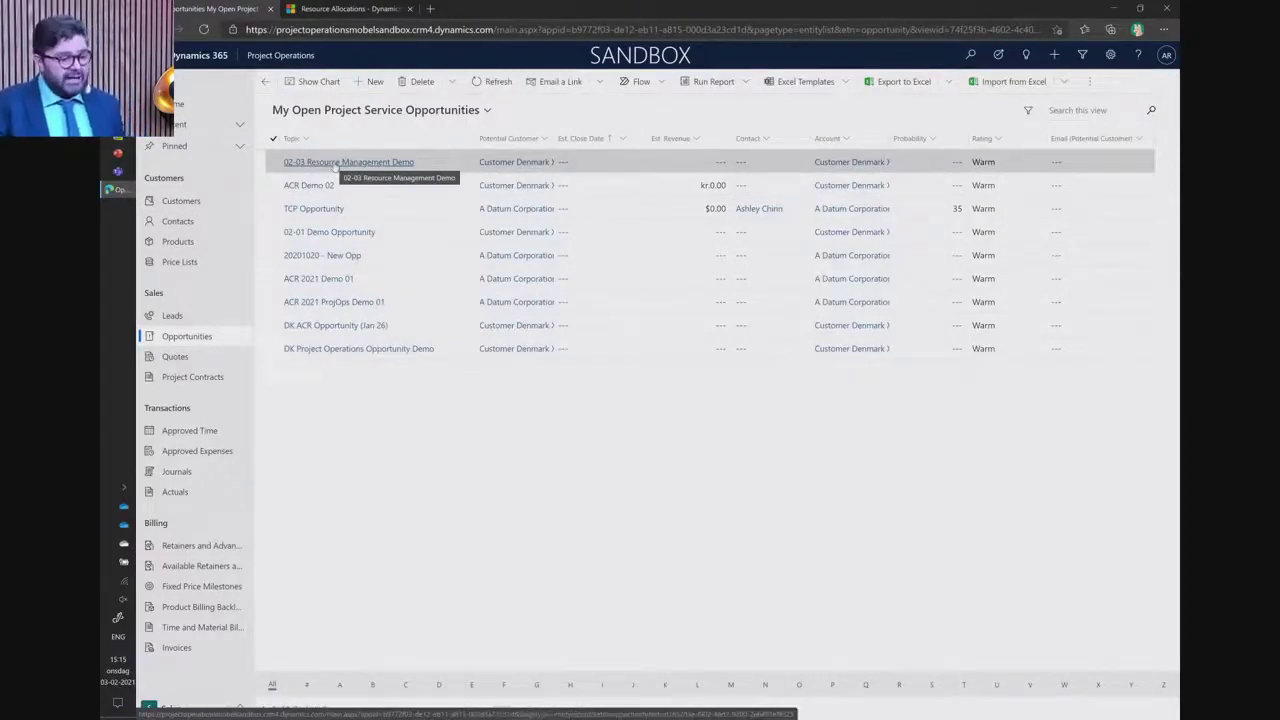
{"action": "left_click", "coordinate": [335, 163]}
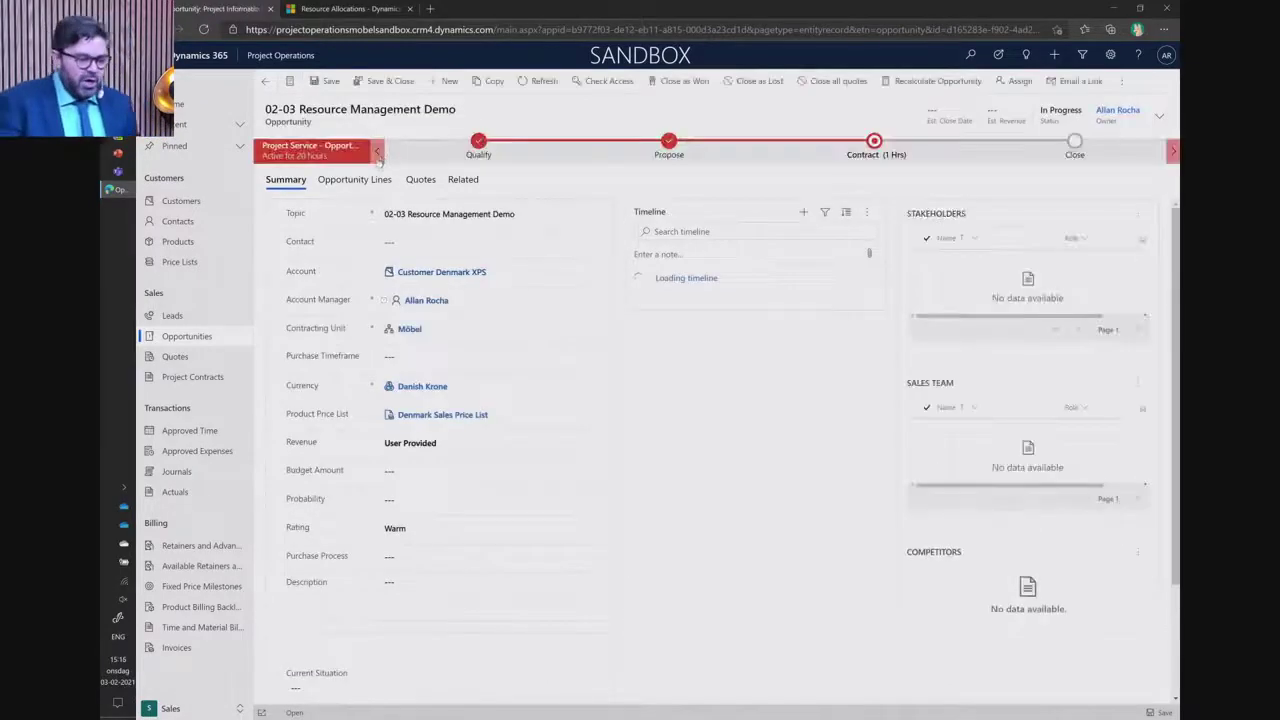
{"action": "left_click", "coordinate": [420, 180]}
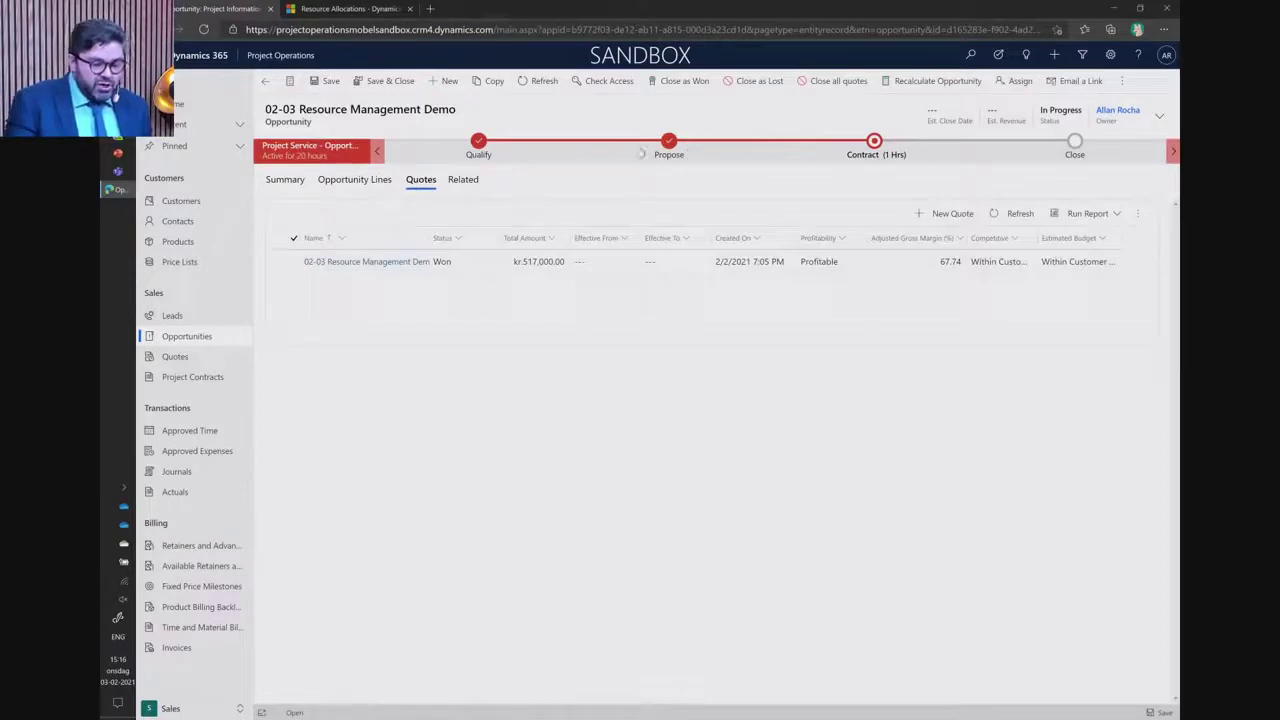
- Go to the quote through the Propose stage and review its analysis, summary and quote lines
{"action": "left_click", "coordinate": [667, 147]}
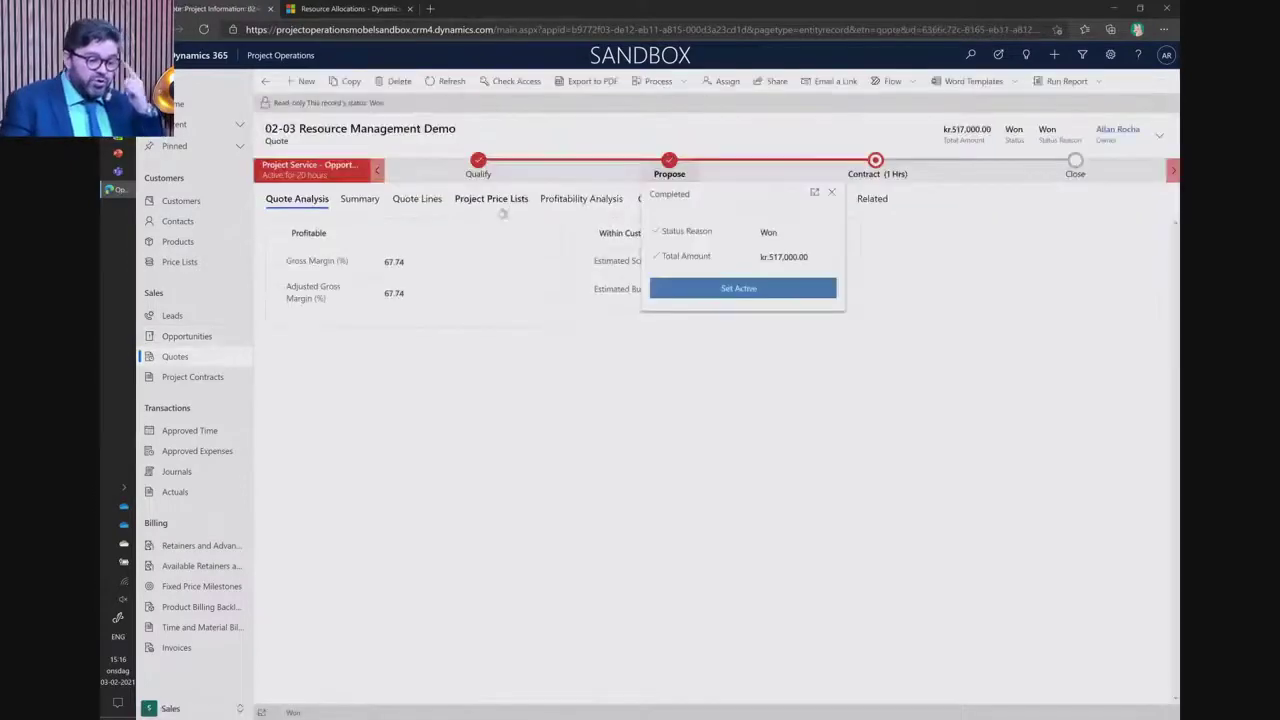
{"action": "left_click", "coordinate": [605, 140]}
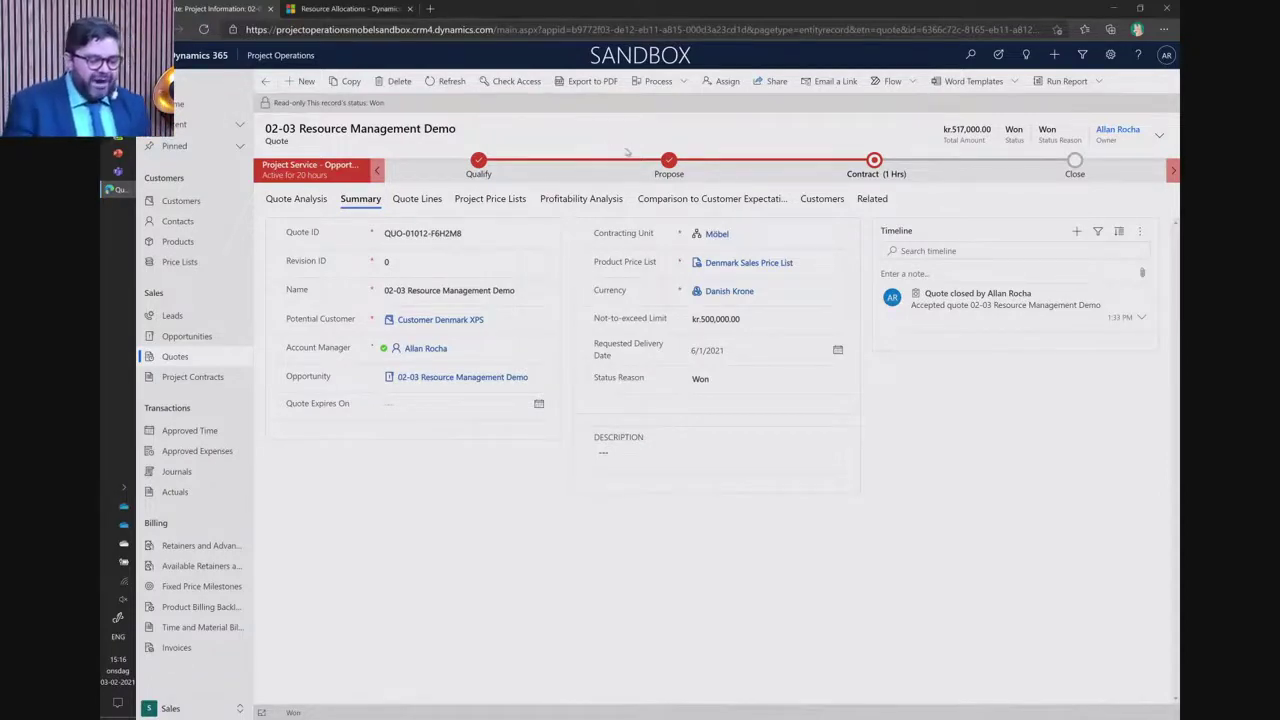
{"action": "left_click", "coordinate": [308, 202]}
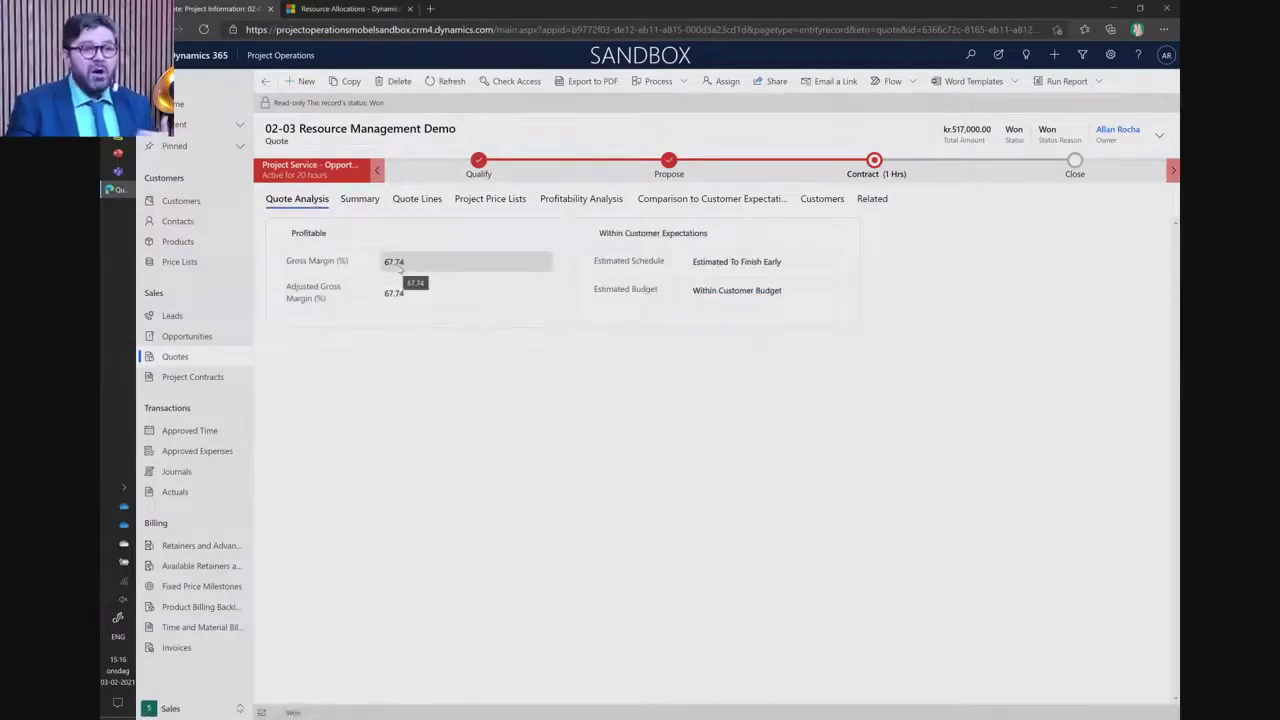
{"action": "left_click", "coordinate": [372, 201]}
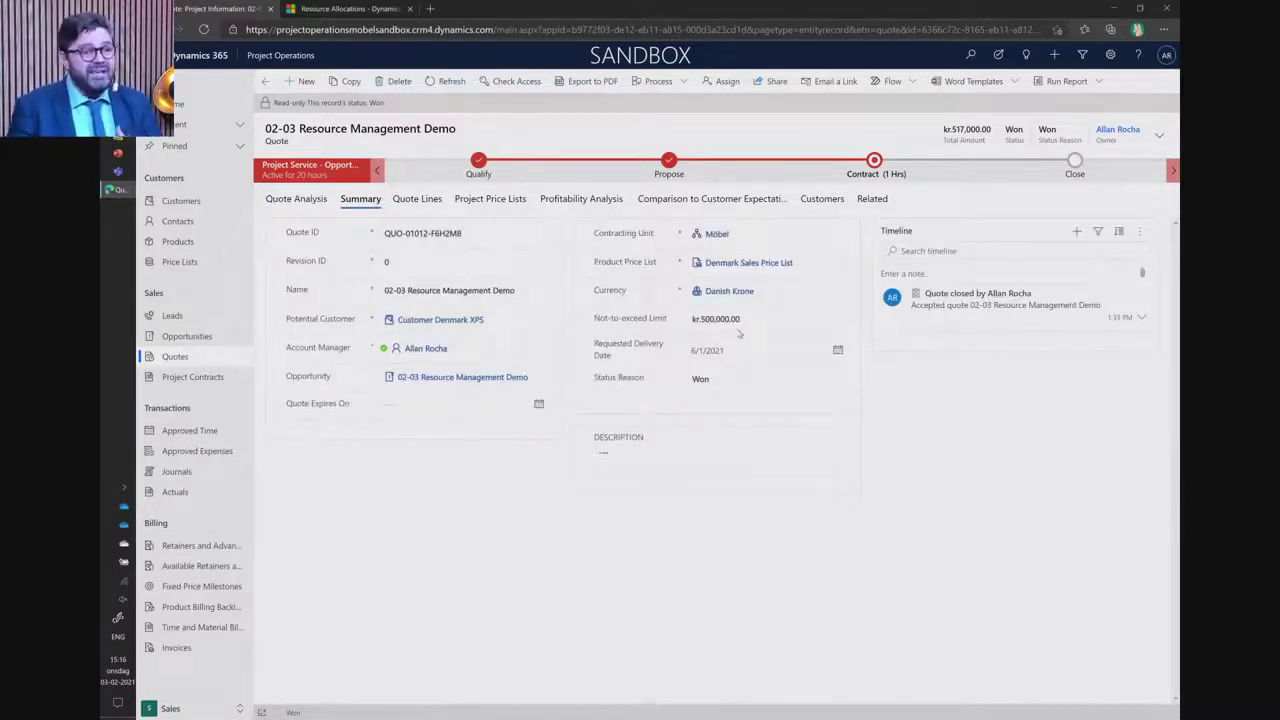
{"action": "left_click", "coordinate": [420, 201]}
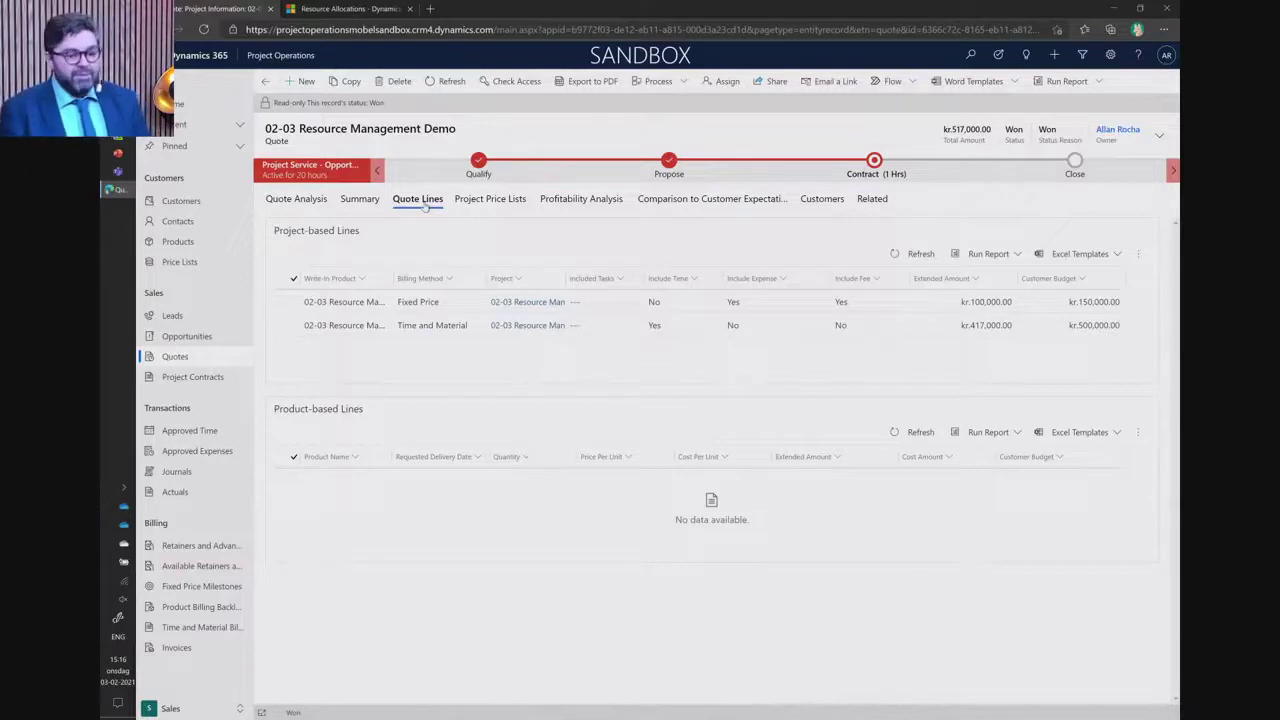
- Examine the quote's profitability analysis metrics and charts, and return to the quote lines
{"action": "left_click", "coordinate": [570, 197]}
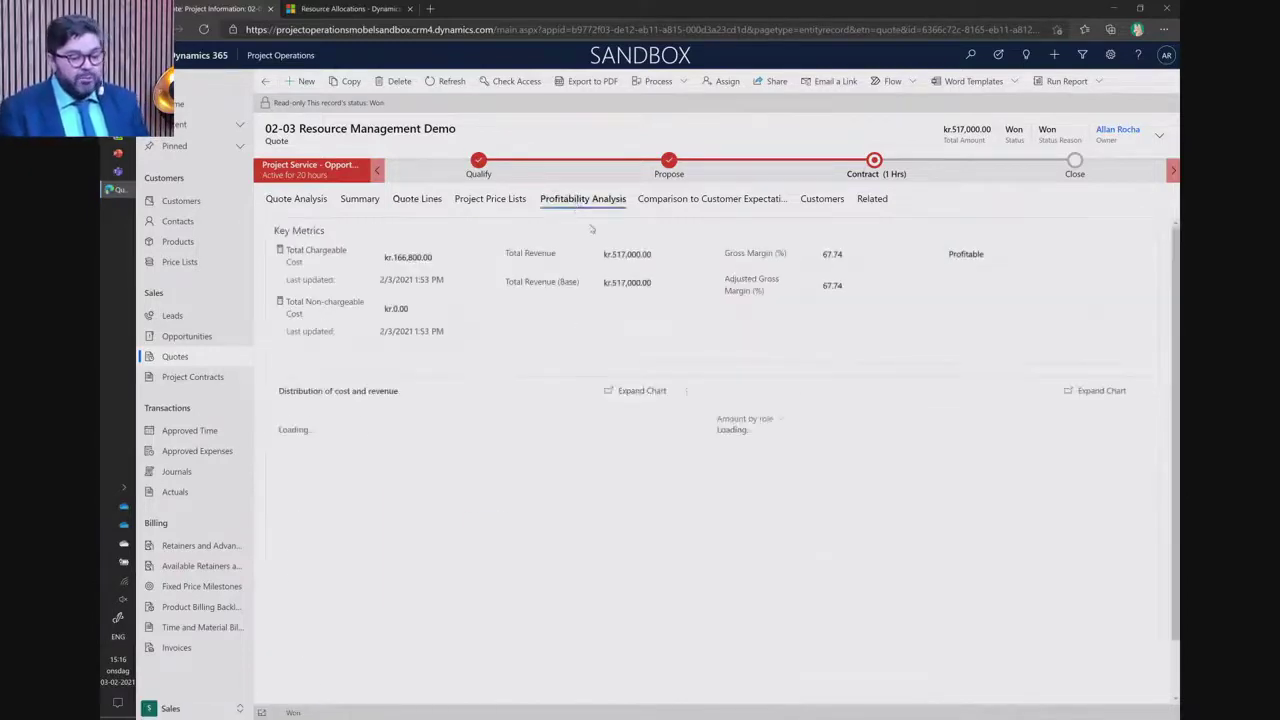
{"action": "scroll", "coordinate": [603, 278], "scroll_direction": "down", "scroll_amount": 1}
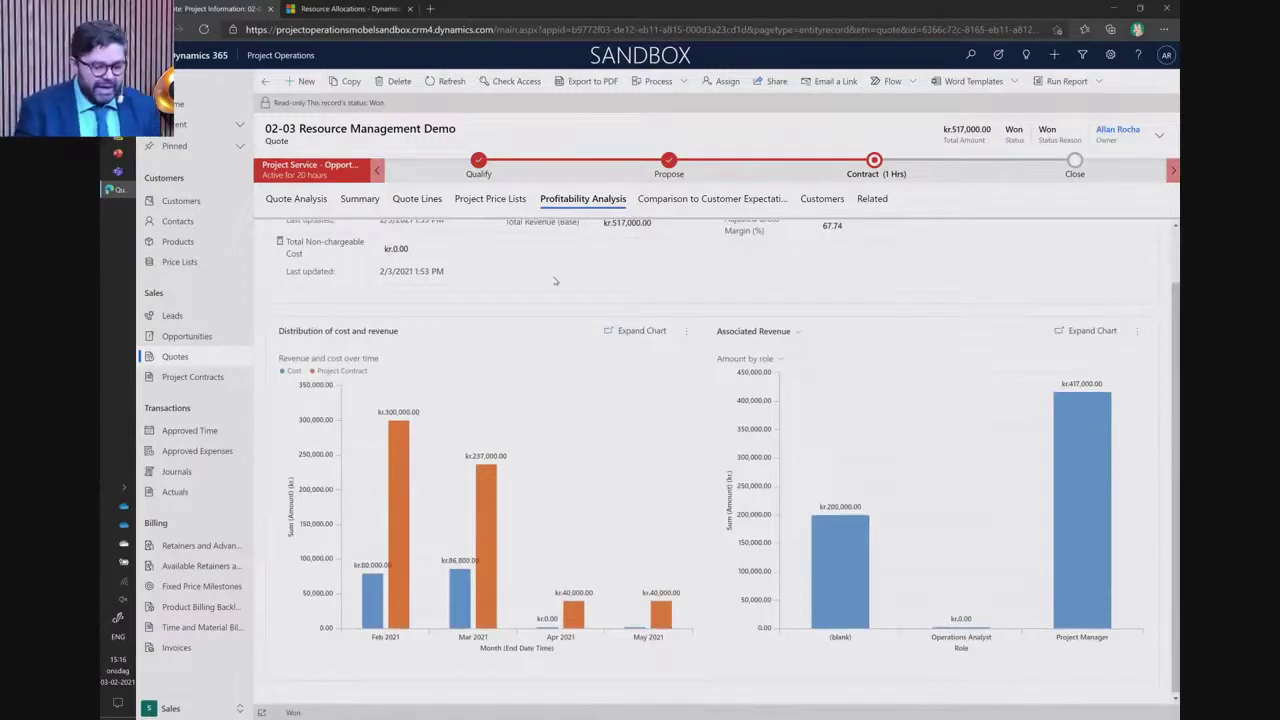
{"action": "scroll", "coordinate": [575, 272], "scroll_direction": "up", "scroll_amount": 1}
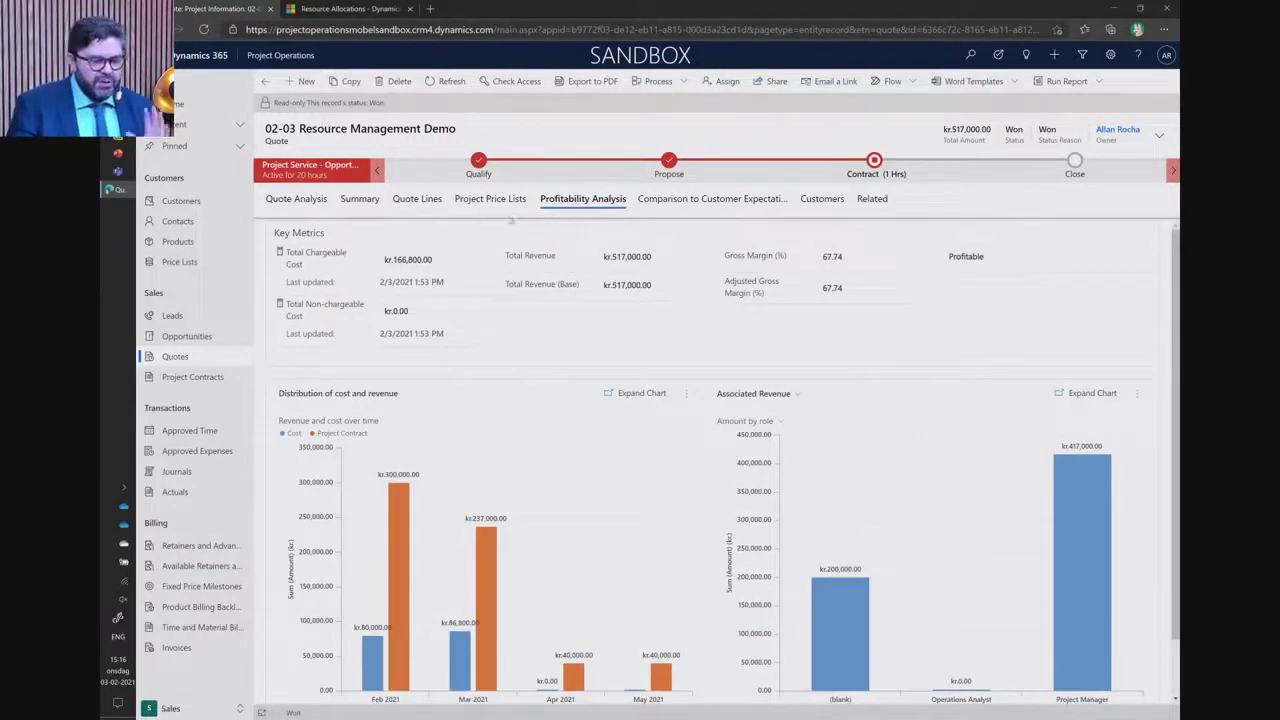
{"action": "left_click", "coordinate": [412, 200]}
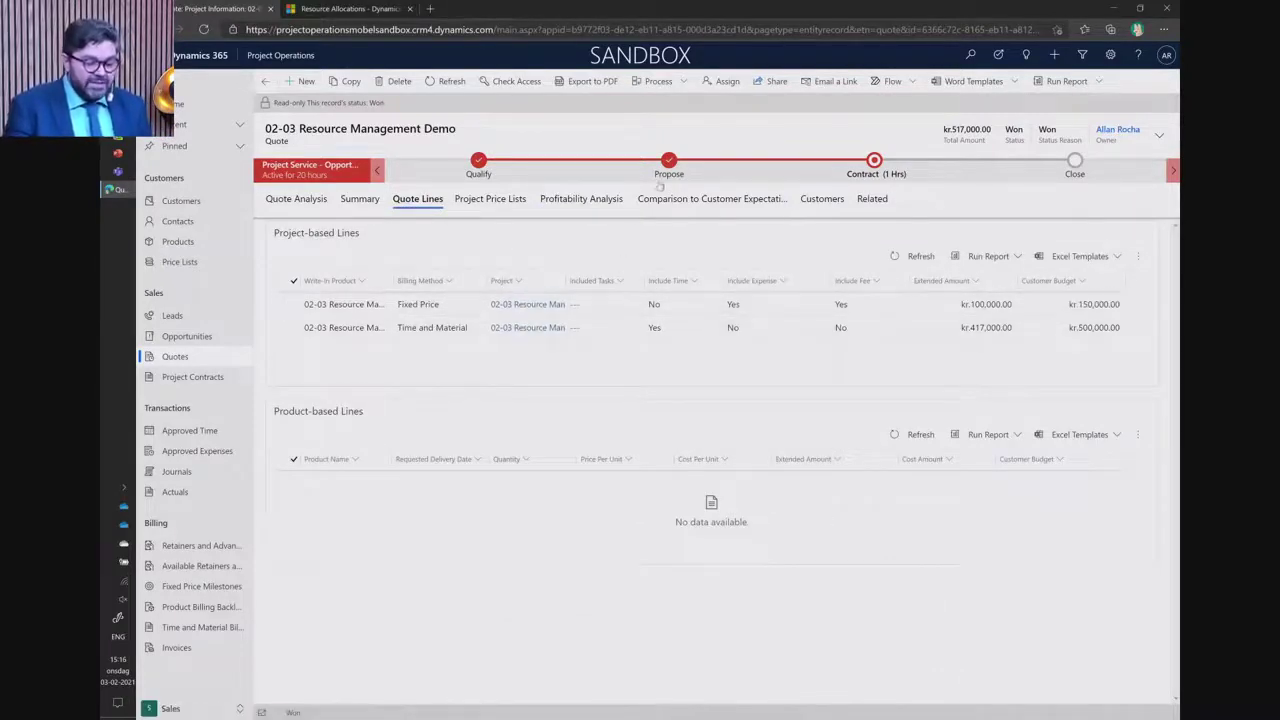
- Go to the Contract stage record and open the project linked to its Time and Material contract line
{"action": "left_click", "coordinate": [669, 162]}
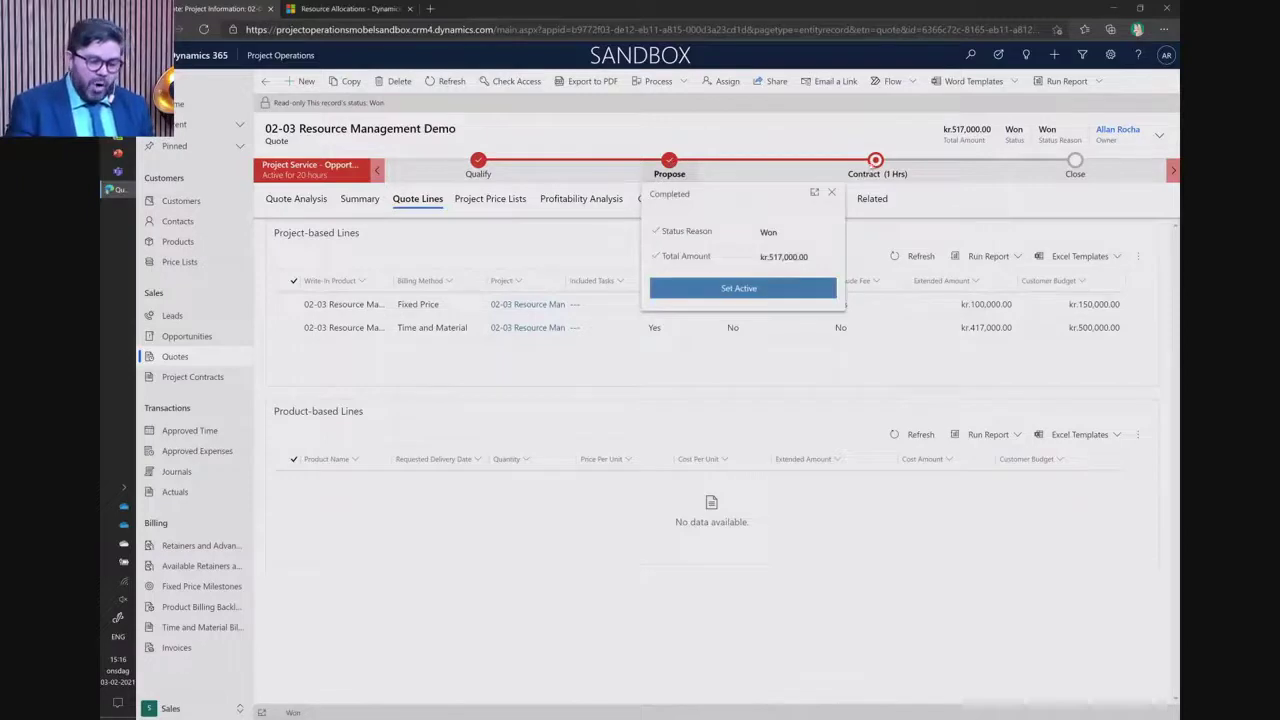
{"action": "left_click", "coordinate": [874, 163]}
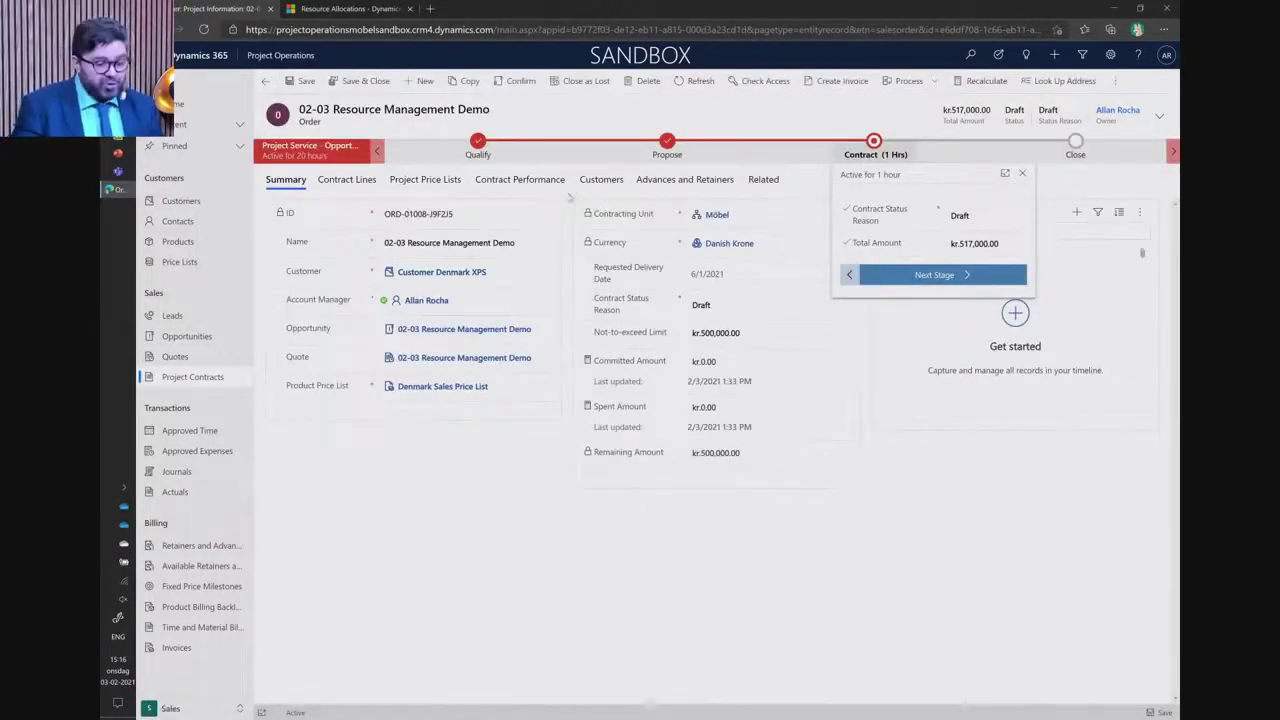
{"action": "left_click", "coordinate": [362, 184]}
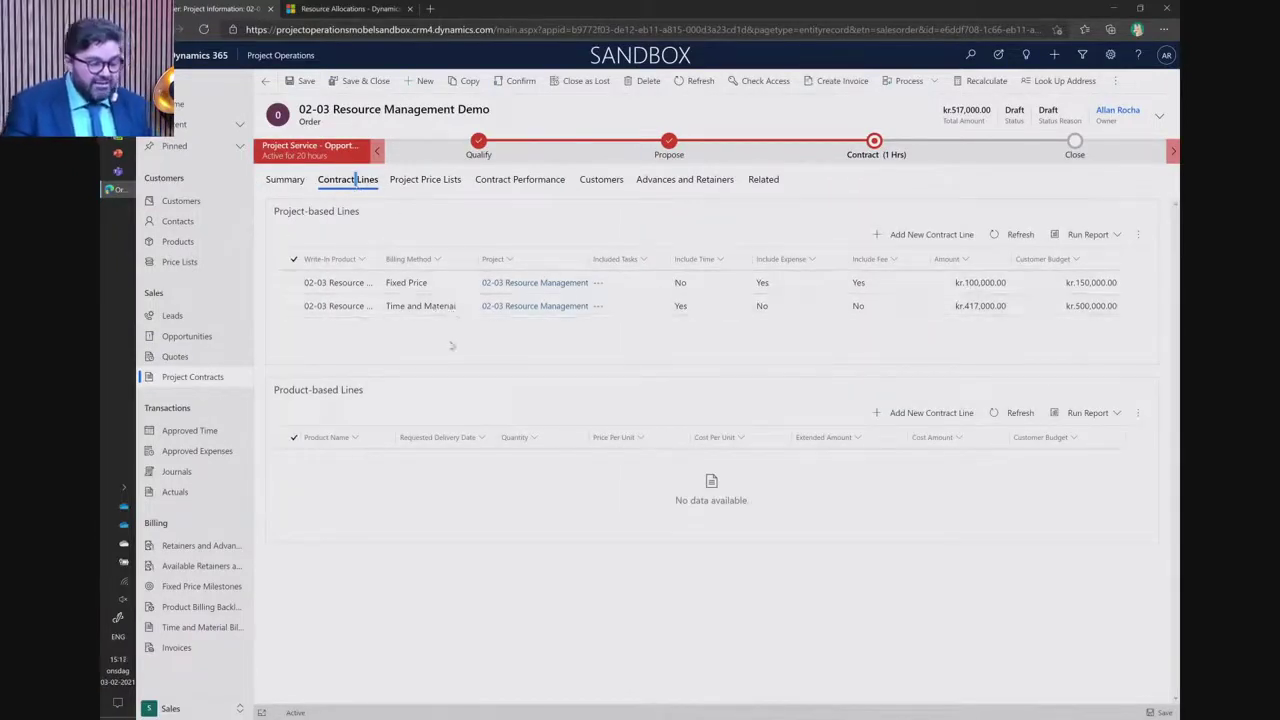
{"action": "left_click", "coordinate": [549, 308]}
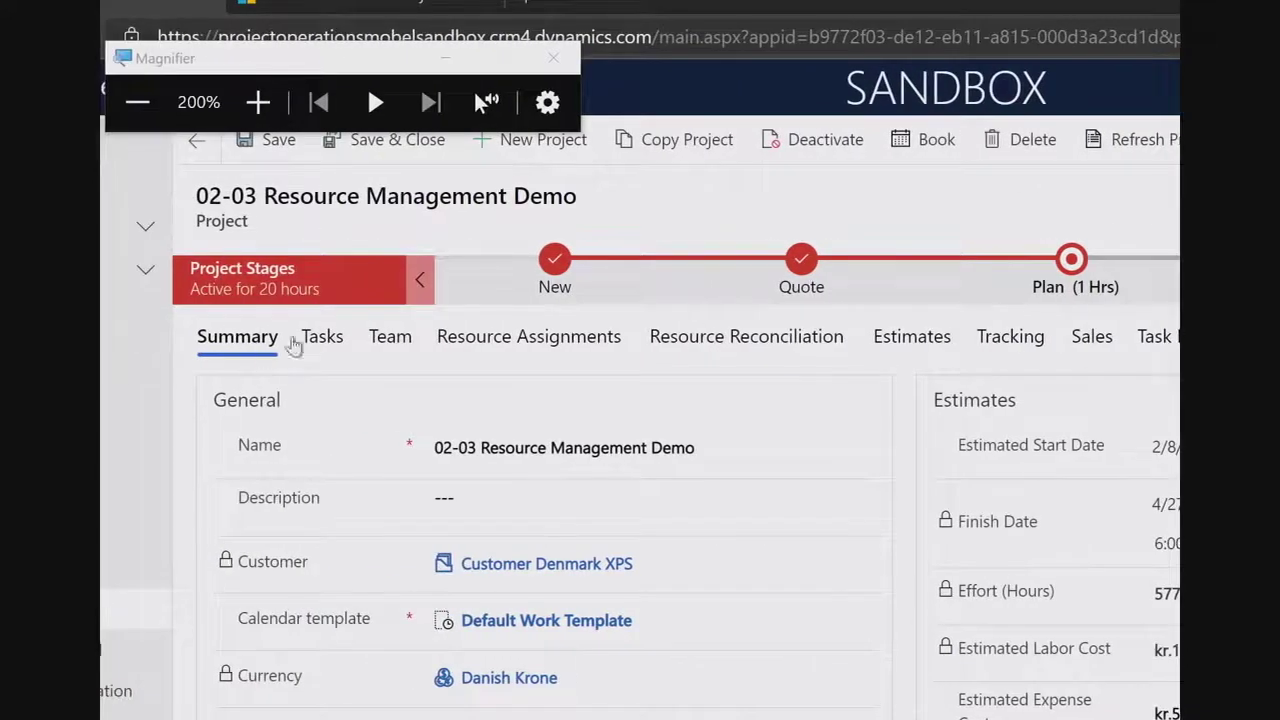
- Look briefly at the project's tasks, return to the project summary and close the Magnifier
{"action": "left_click", "coordinate": [324, 339]}
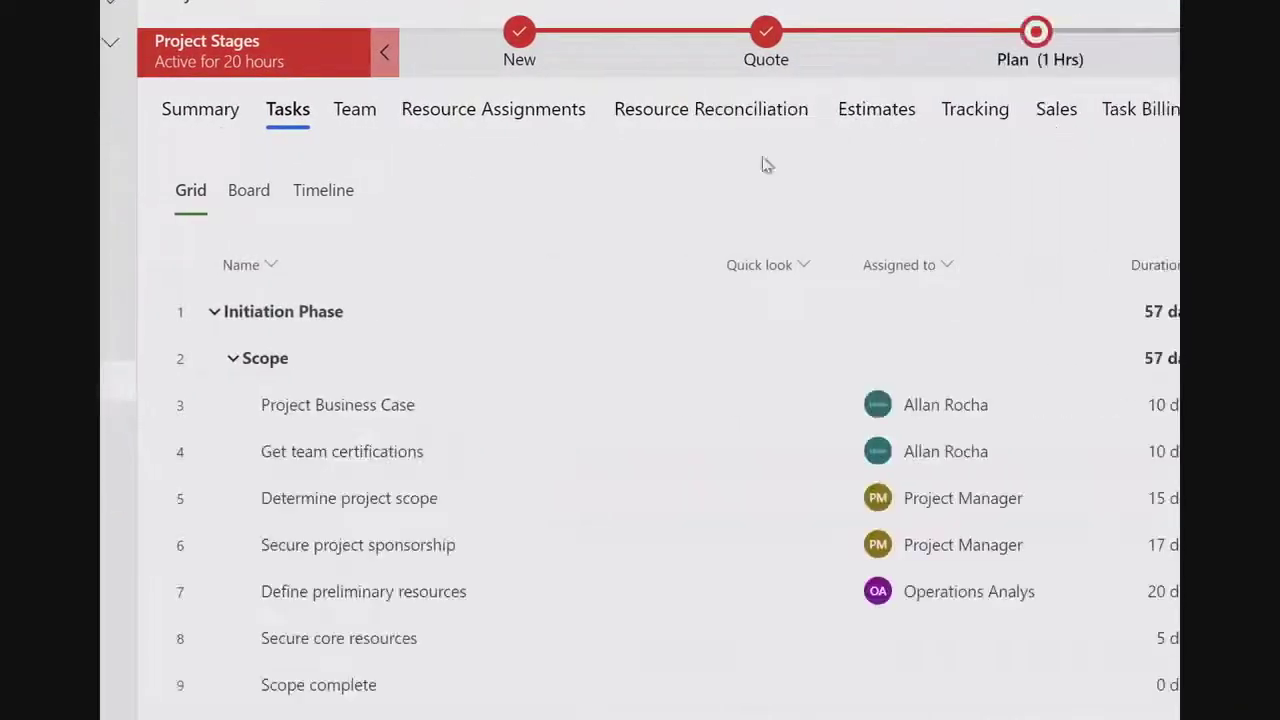
{"action": "left_click", "coordinate": [190, 108]}
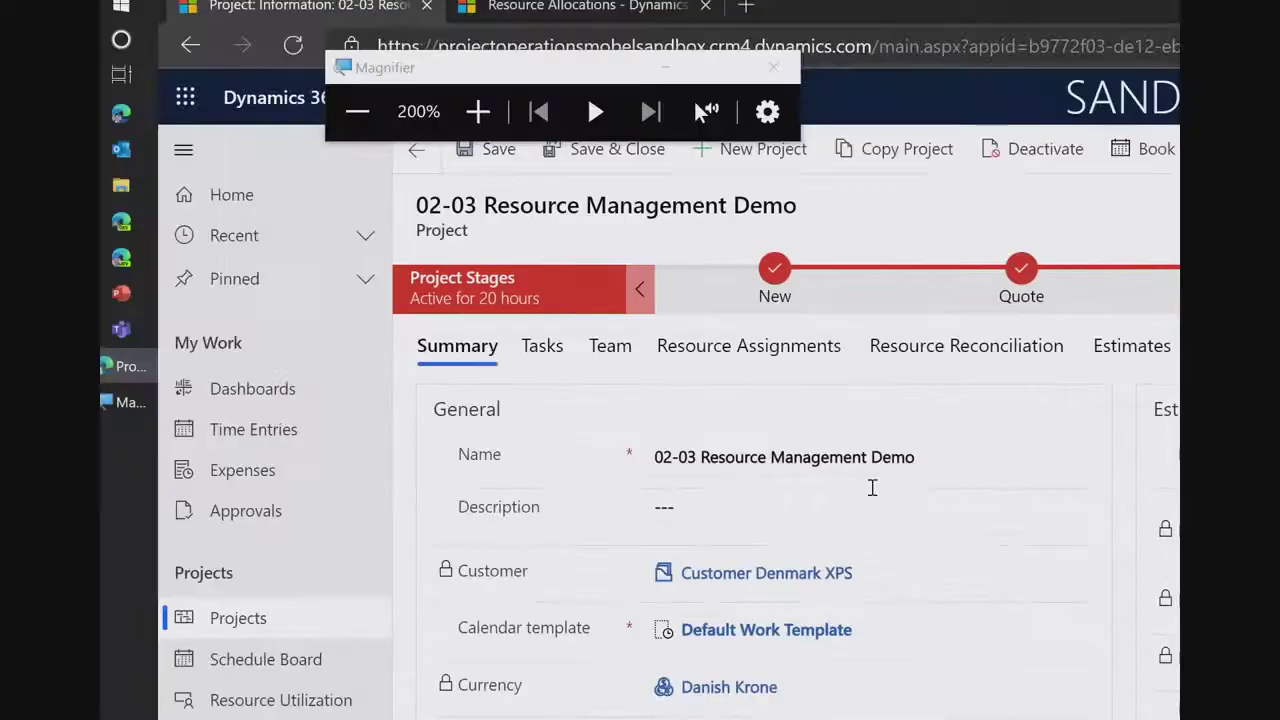
{"action": "left_click", "coordinate": [773, 67]}
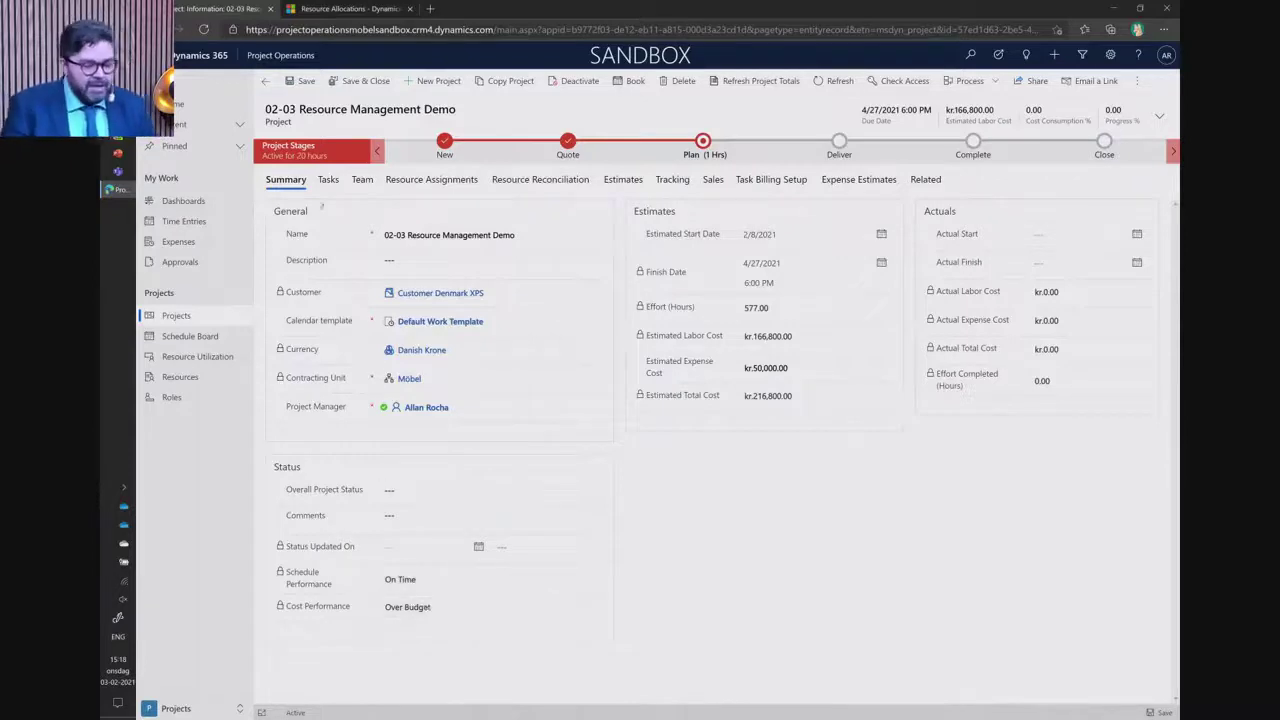
- Open the project's tasks, reload the page and look through the task grid from the Initiation Phase to the Design tasks
{"action": "left_click", "coordinate": [329, 180]}
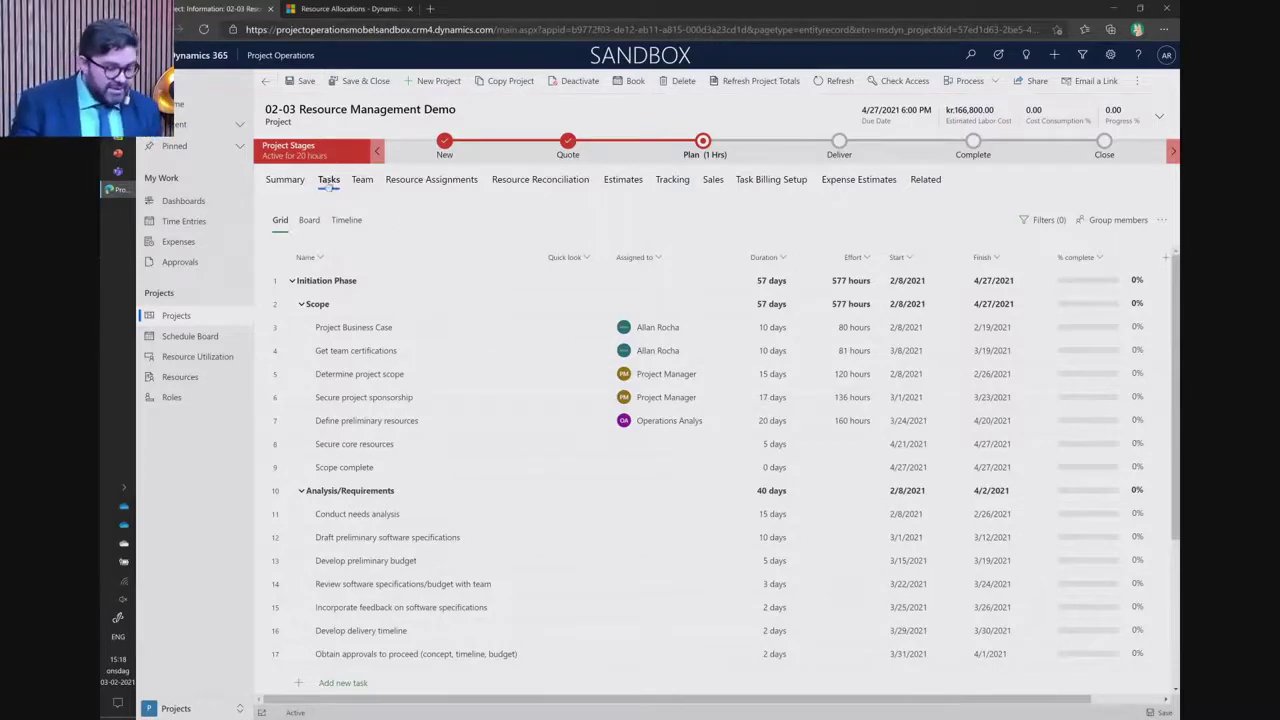
{"action": "key", "text": "ctrl+plus"}
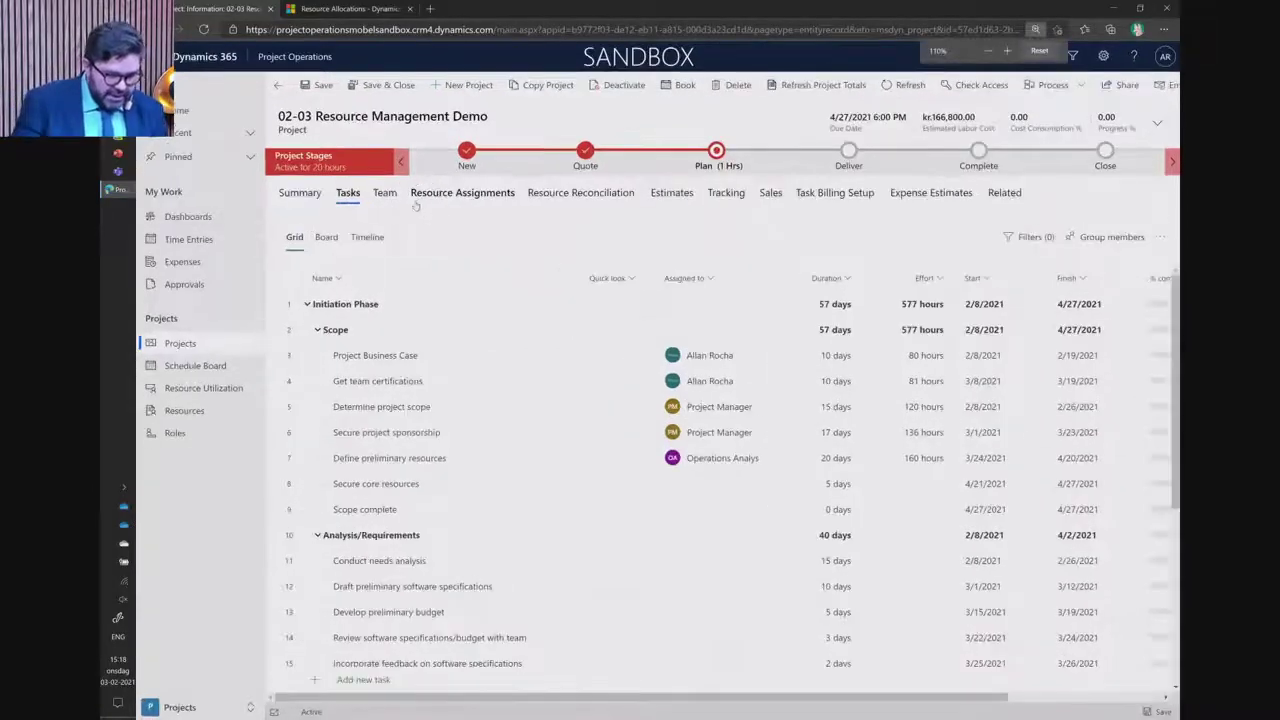
{"action": "key", "text": "ctrl+minus"}
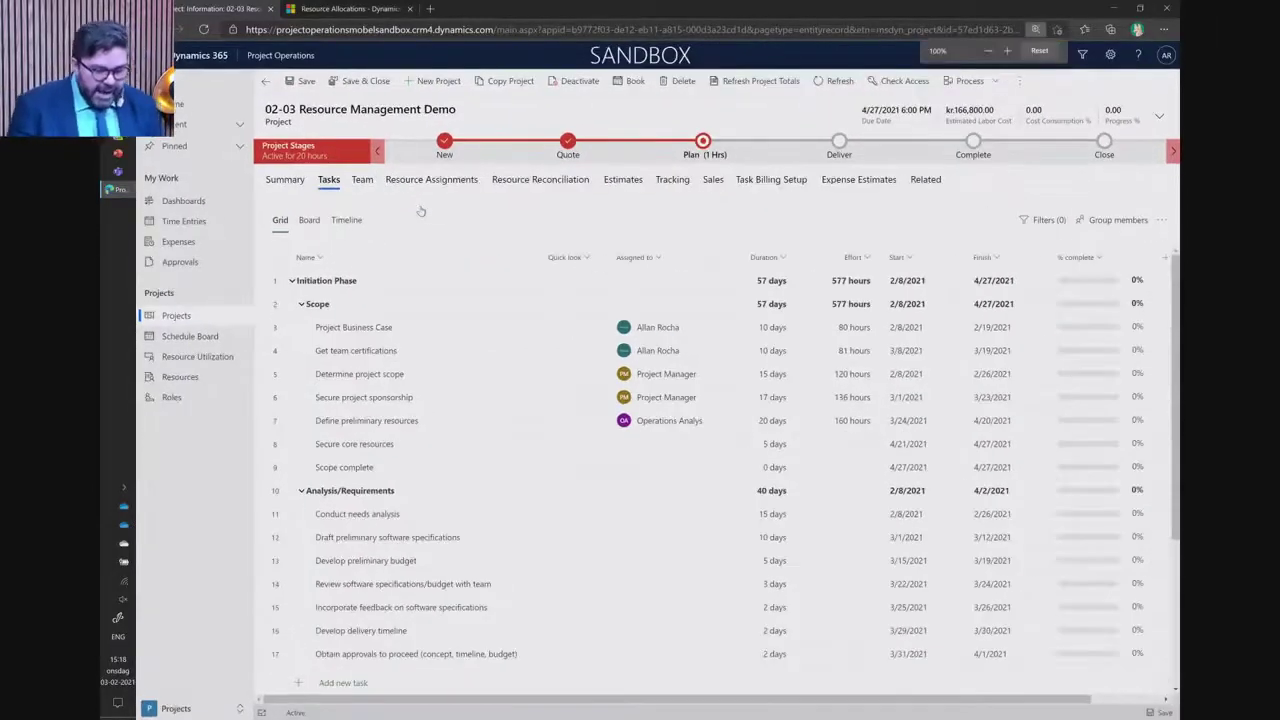
{"action": "key", "text": "F5"}
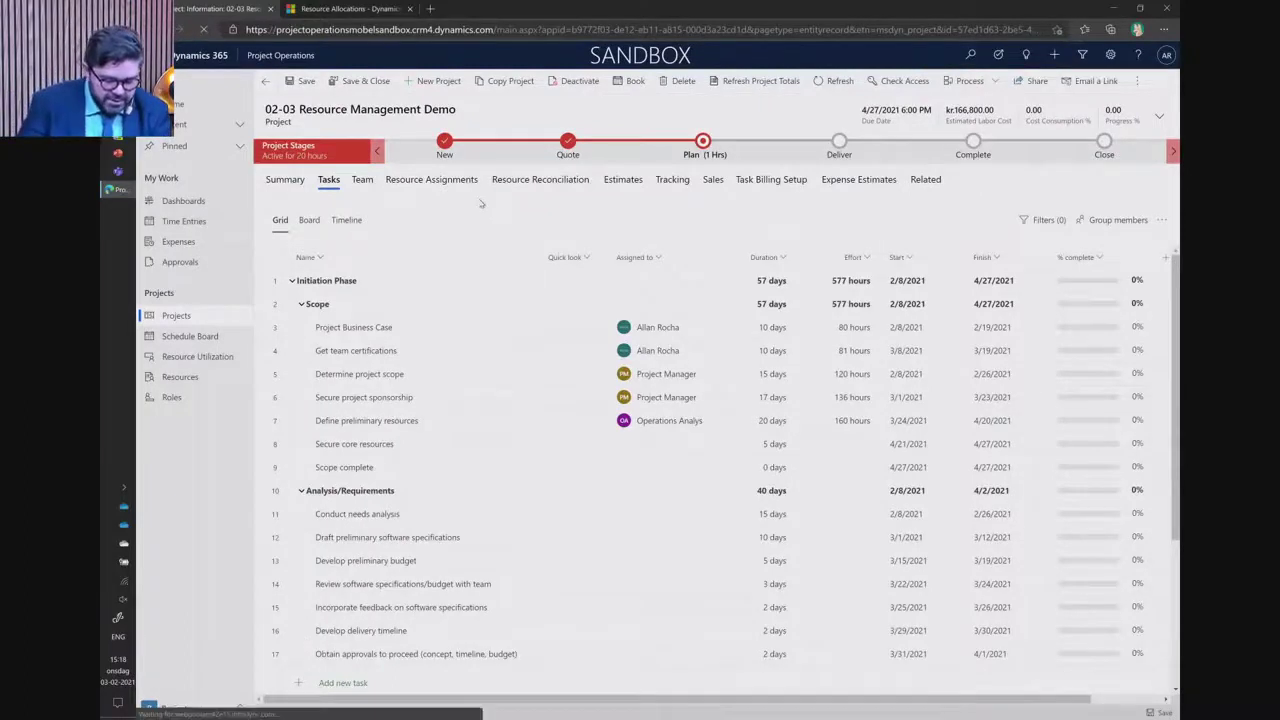
{"action": "left_click", "coordinate": [324, 189]}
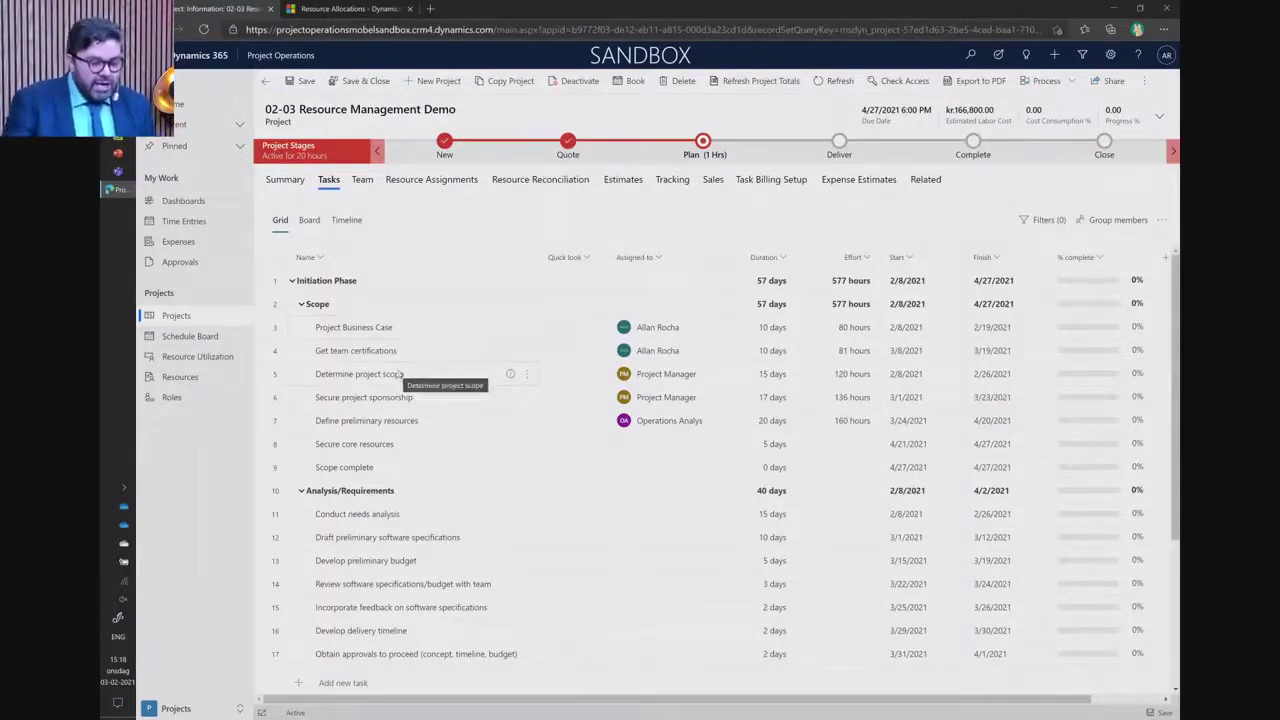
{"action": "scroll", "coordinate": [405, 399], "scroll_direction": "down", "scroll_amount": 1}
{"action": "scroll", "coordinate": [405, 399], "scroll_direction": "down", "scroll_amount": 3}
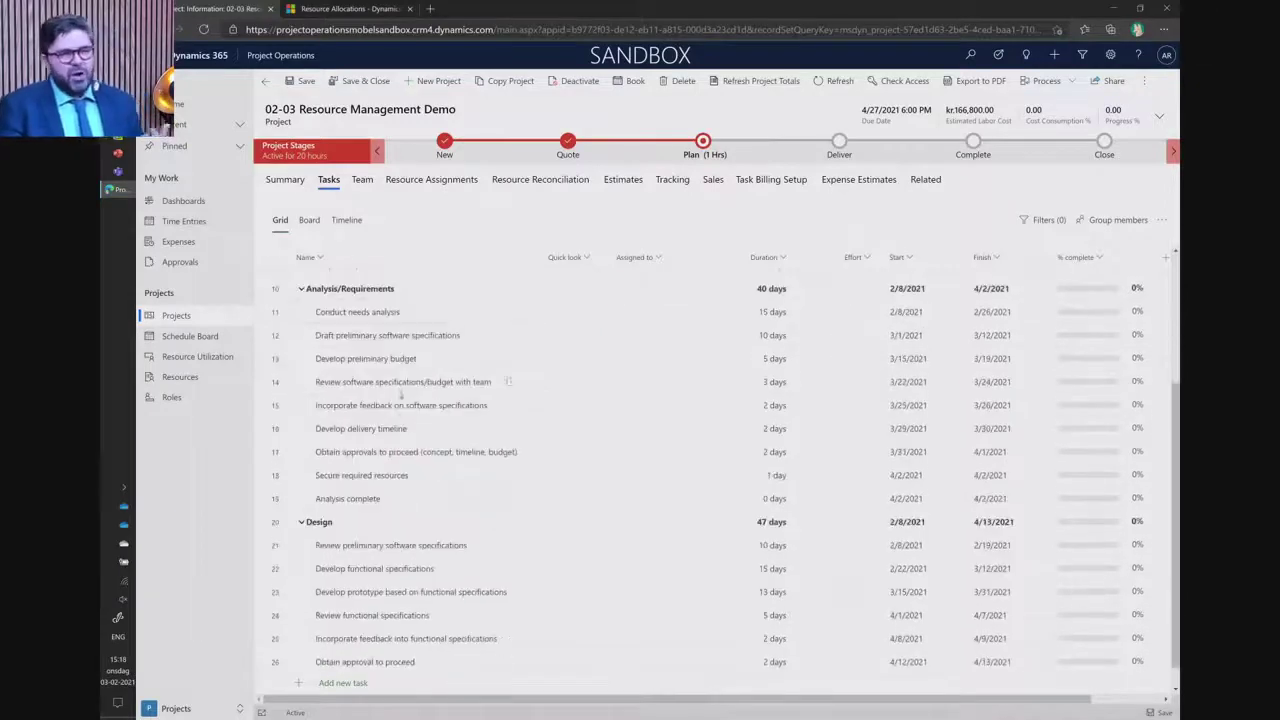
{"action": "scroll", "coordinate": [393, 470], "scroll_direction": "up", "scroll_amount": 4}
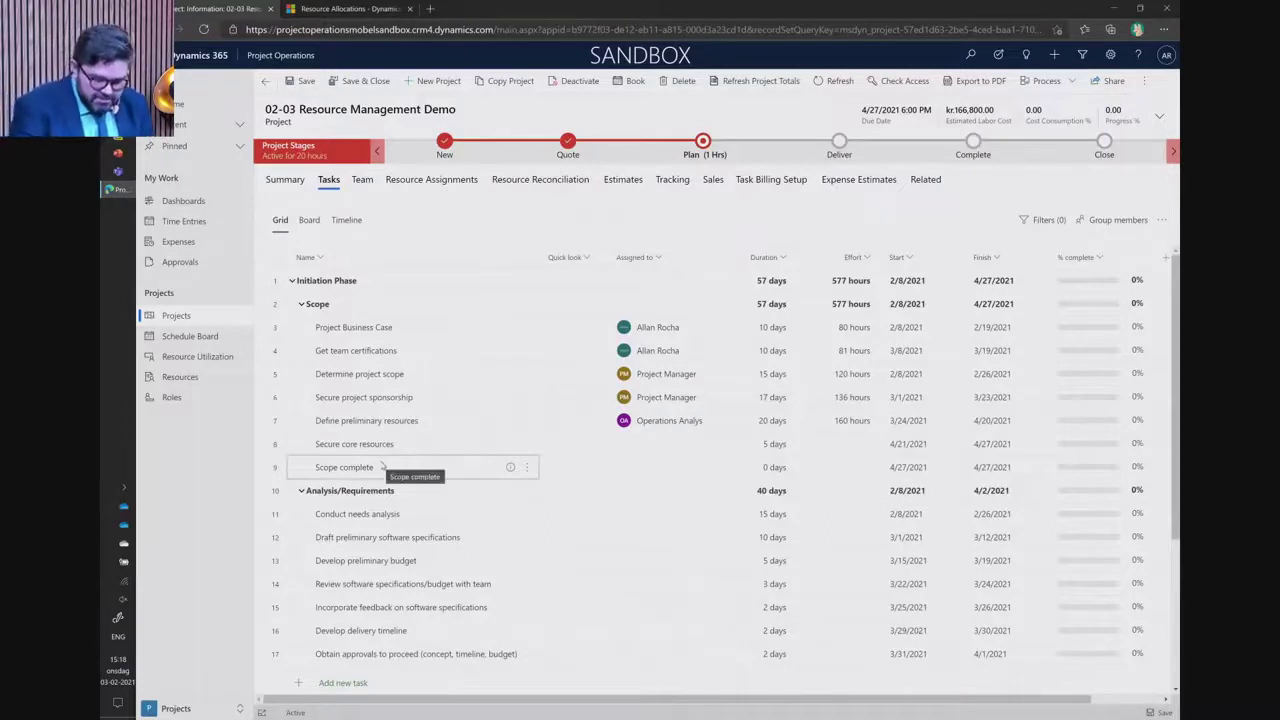
- Insert a task named Demo task RM directly above Scope complete
{"action": "key", "text": "Insert"}
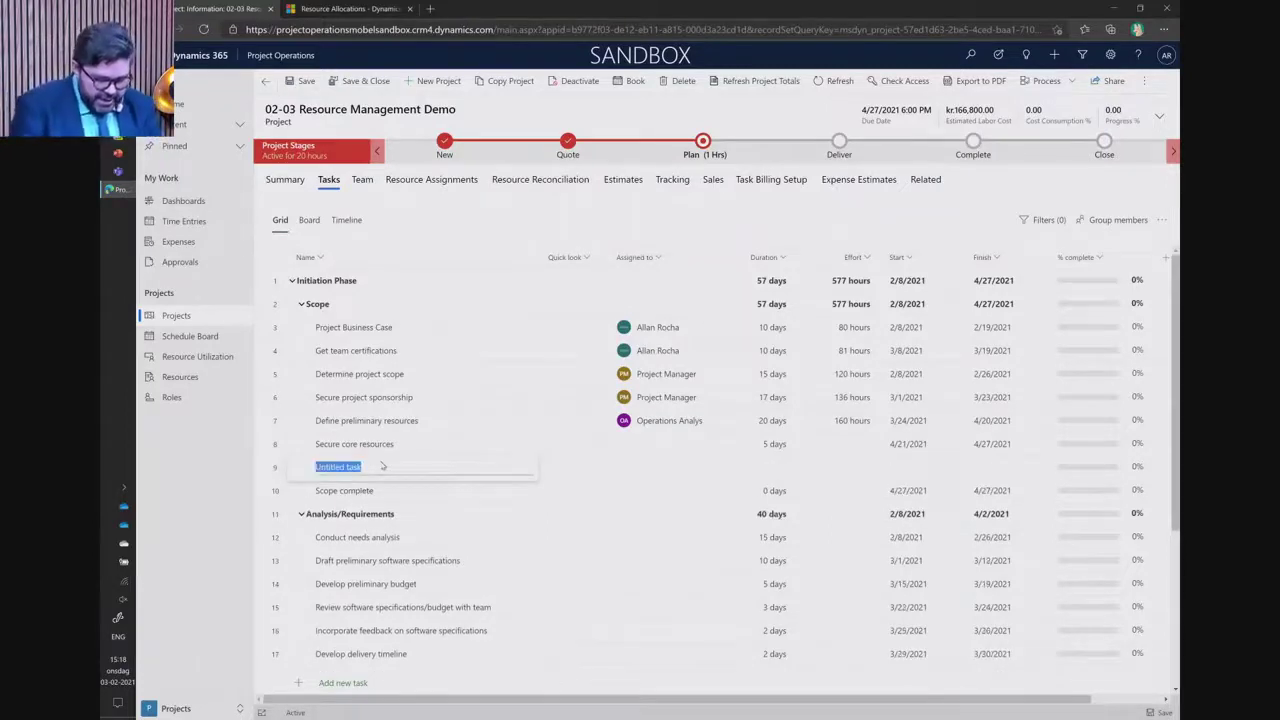
{"action": "type", "text": "Demo task"}
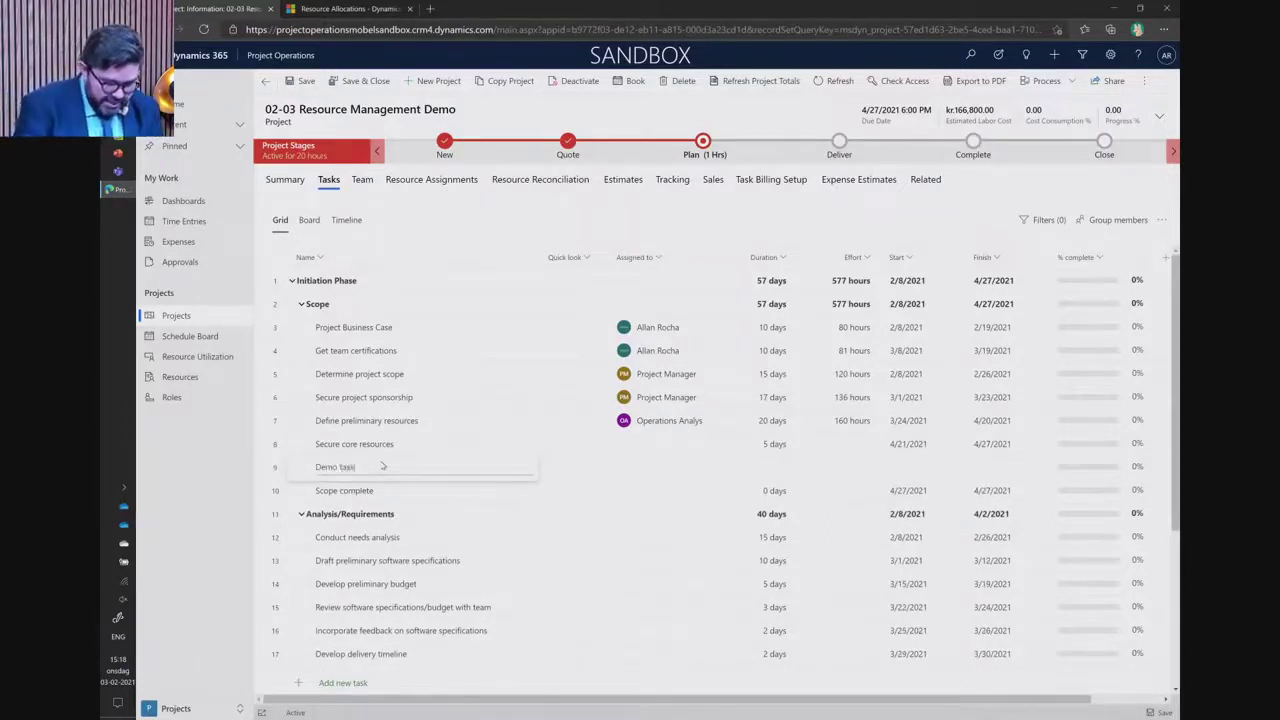
{"action": "key", "text": "Return"}
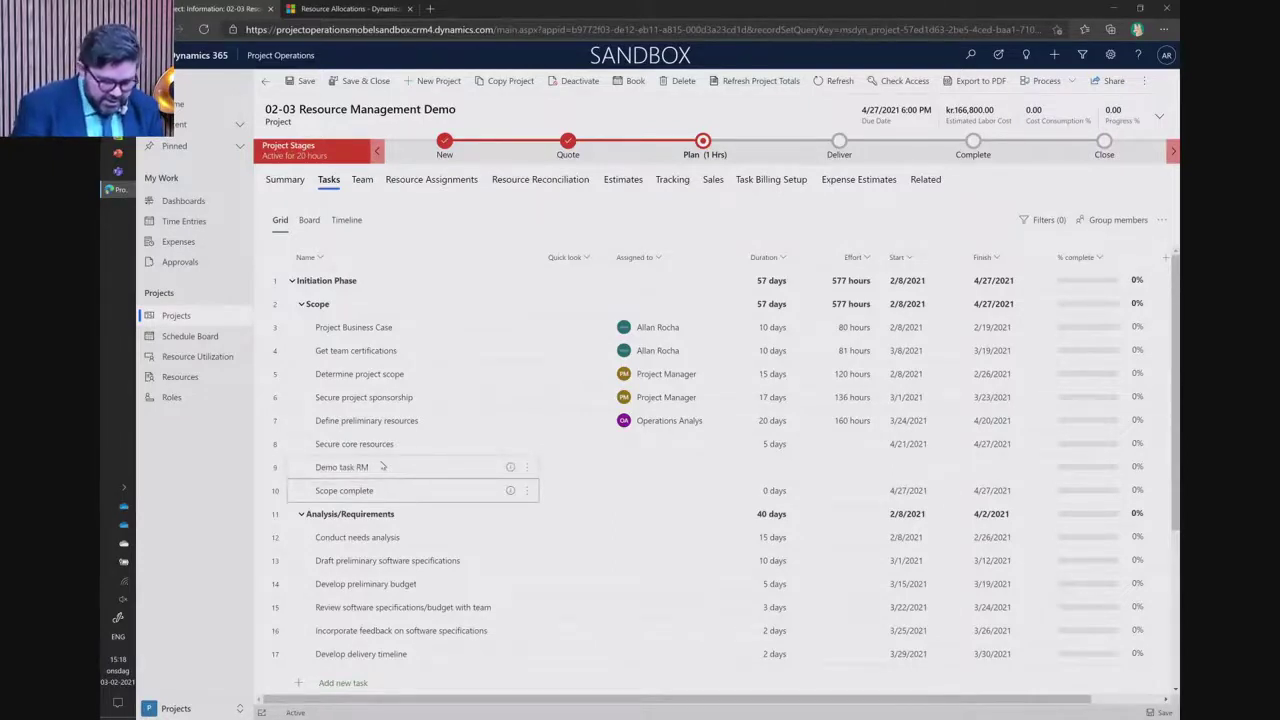
- Insert a task named Sample overview between Demo task RM and Scope complete
{"action": "key", "text": "Insert"}
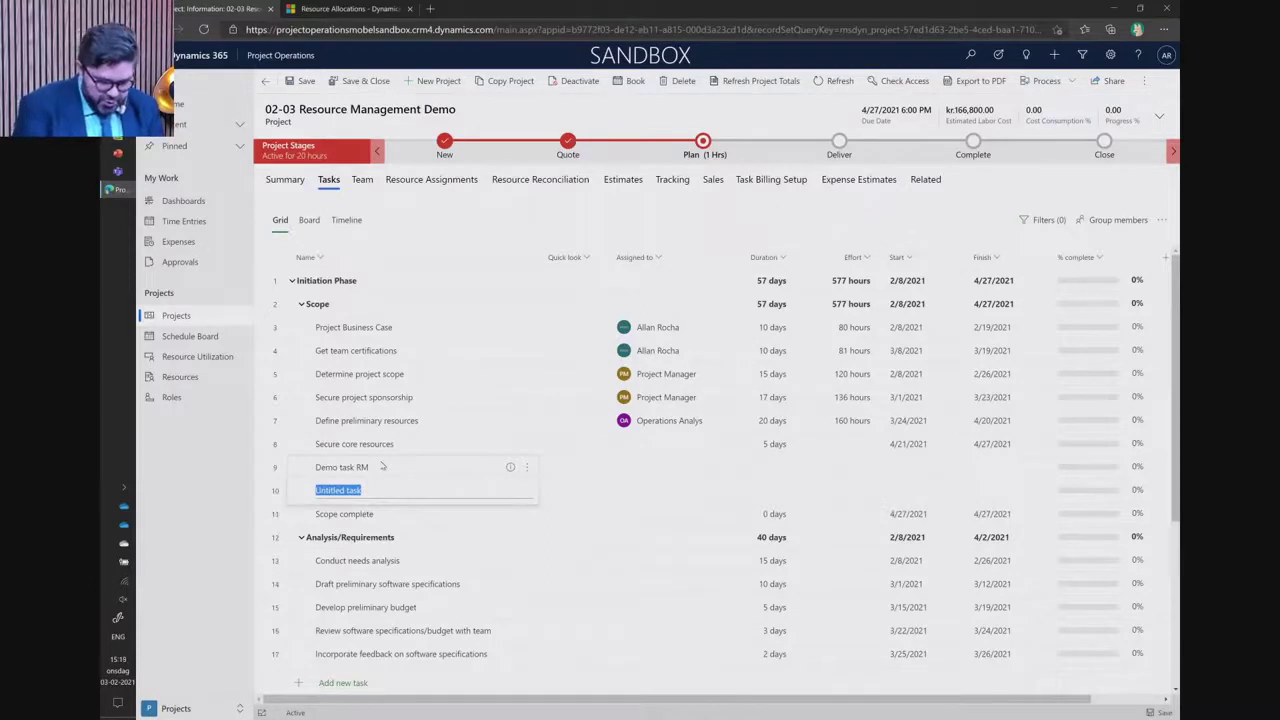
{"action": "type", "text": "Ssample"}
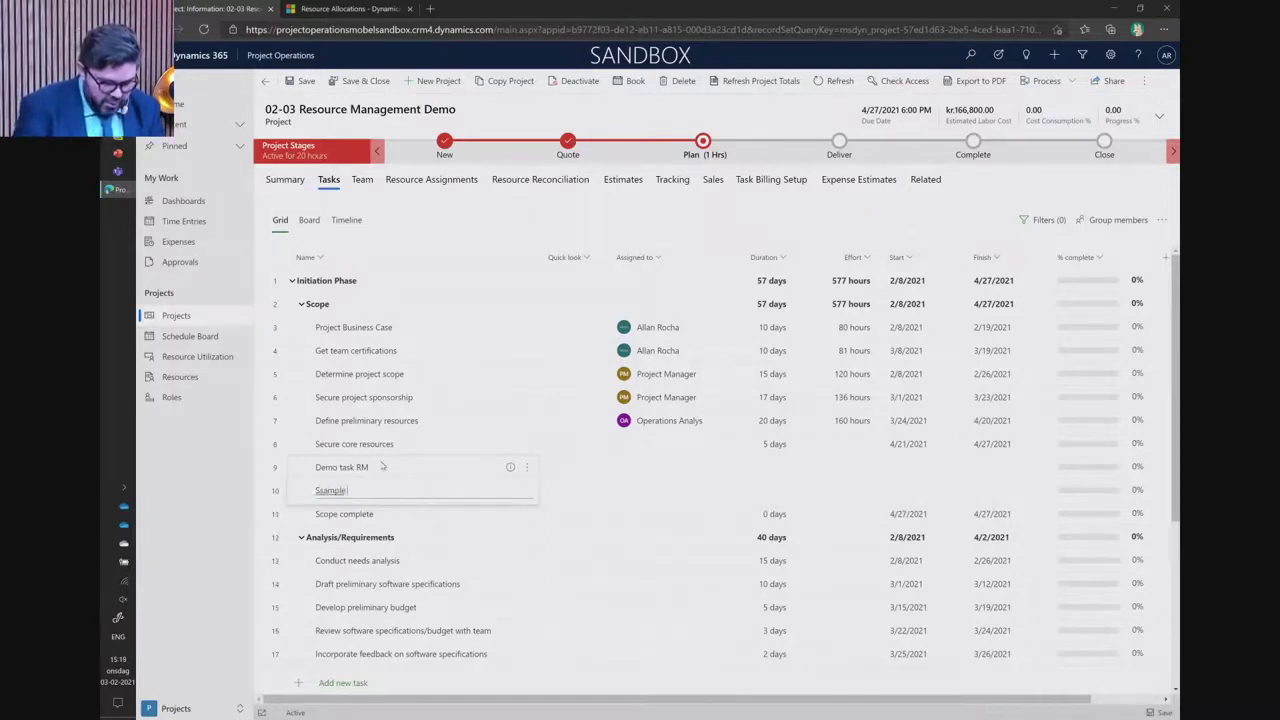
{"action": "key", "text": "BackSpace"}
{"action": "key", "text": "BackSpace"}
{"action": "key", "text": "BackSpace"}
{"action": "key", "text": "BackSpace"}
{"action": "type", "text": "ample overview"}
{"action": "key", "text": "Return"}
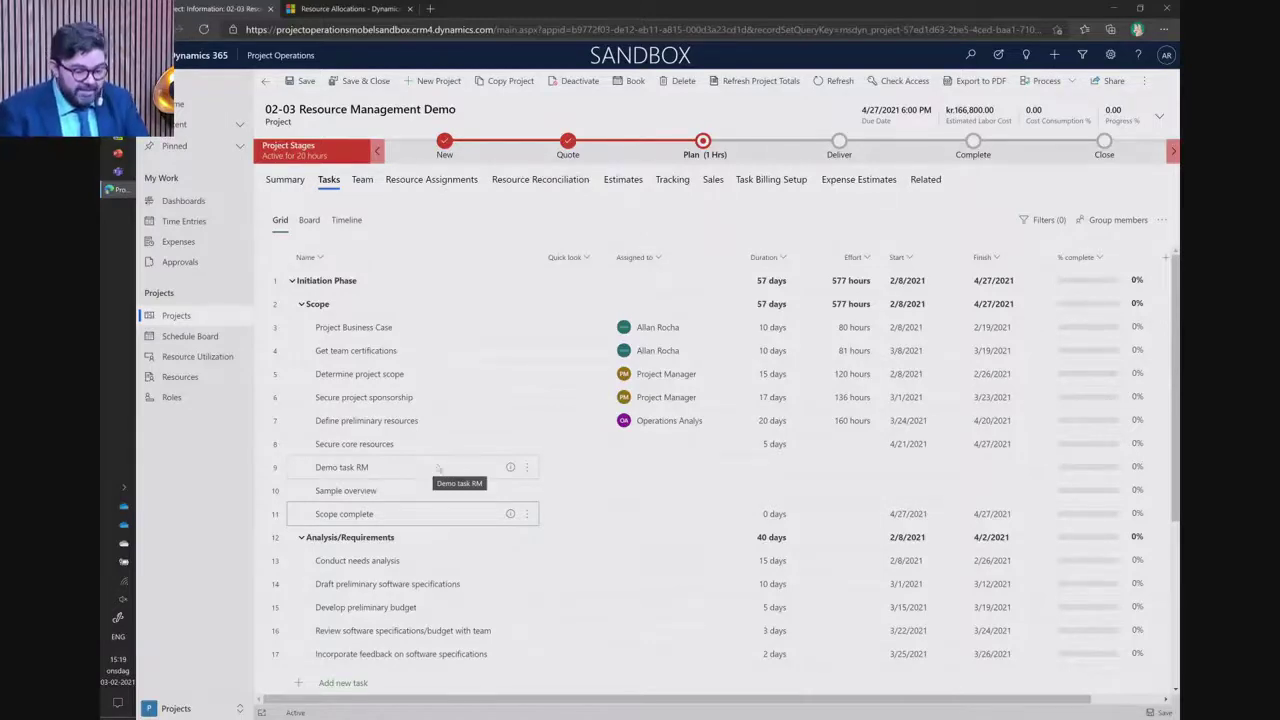
- Start adding a generic resource for Demo task RM with the position name Robotics Engineer
{"action": "left_click_drag", "start_coordinate": [670, 699], "coordinate": [621, 698]}
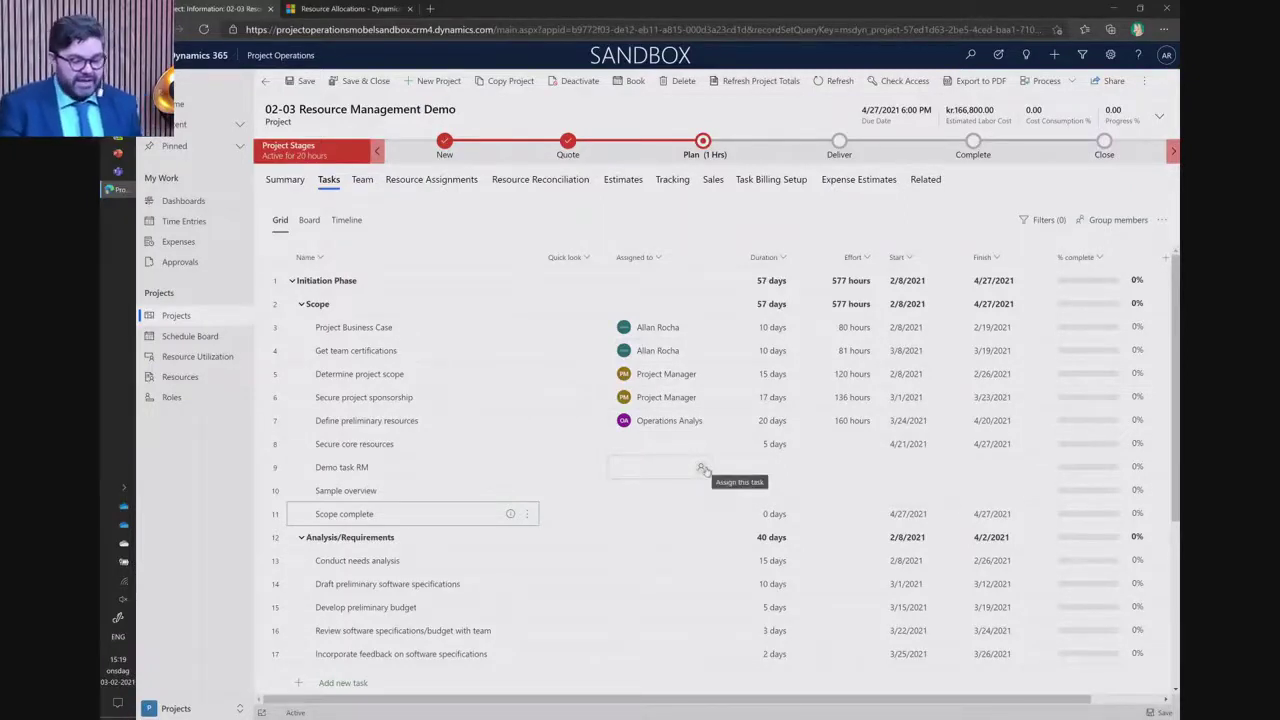
{"action": "left_click", "coordinate": [703, 468]}
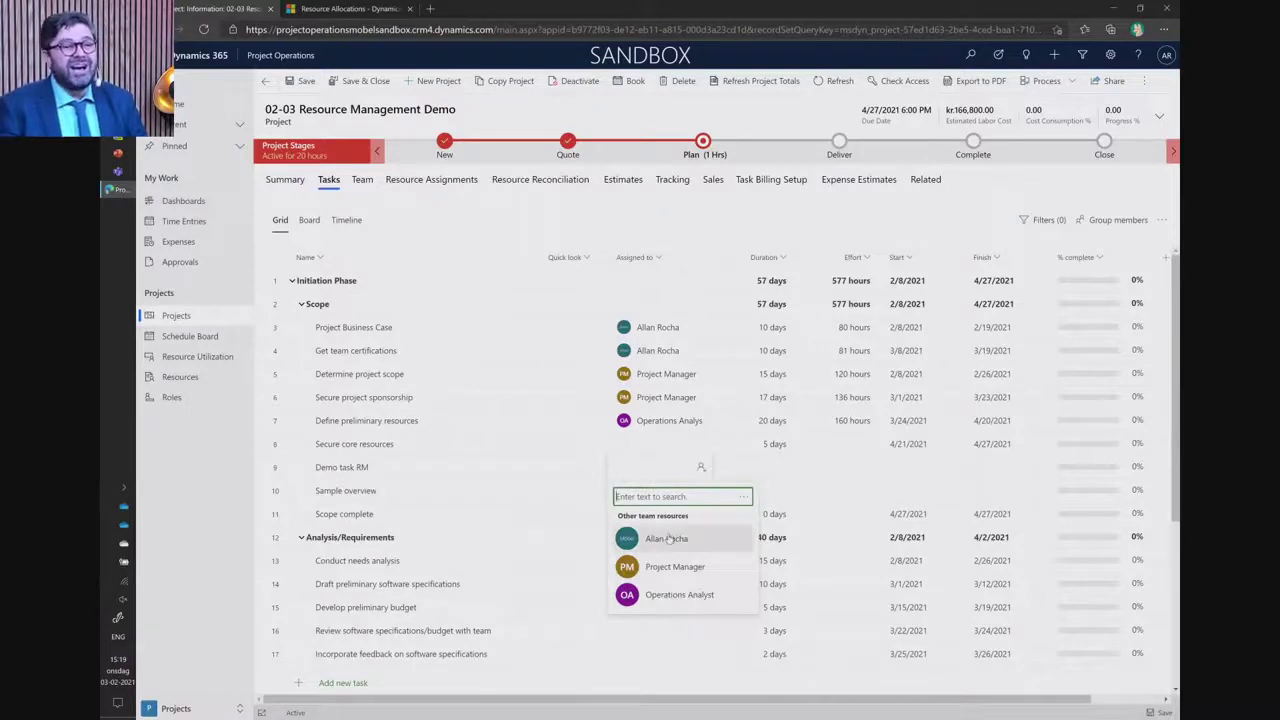
{"action": "left_click", "coordinate": [743, 497]}
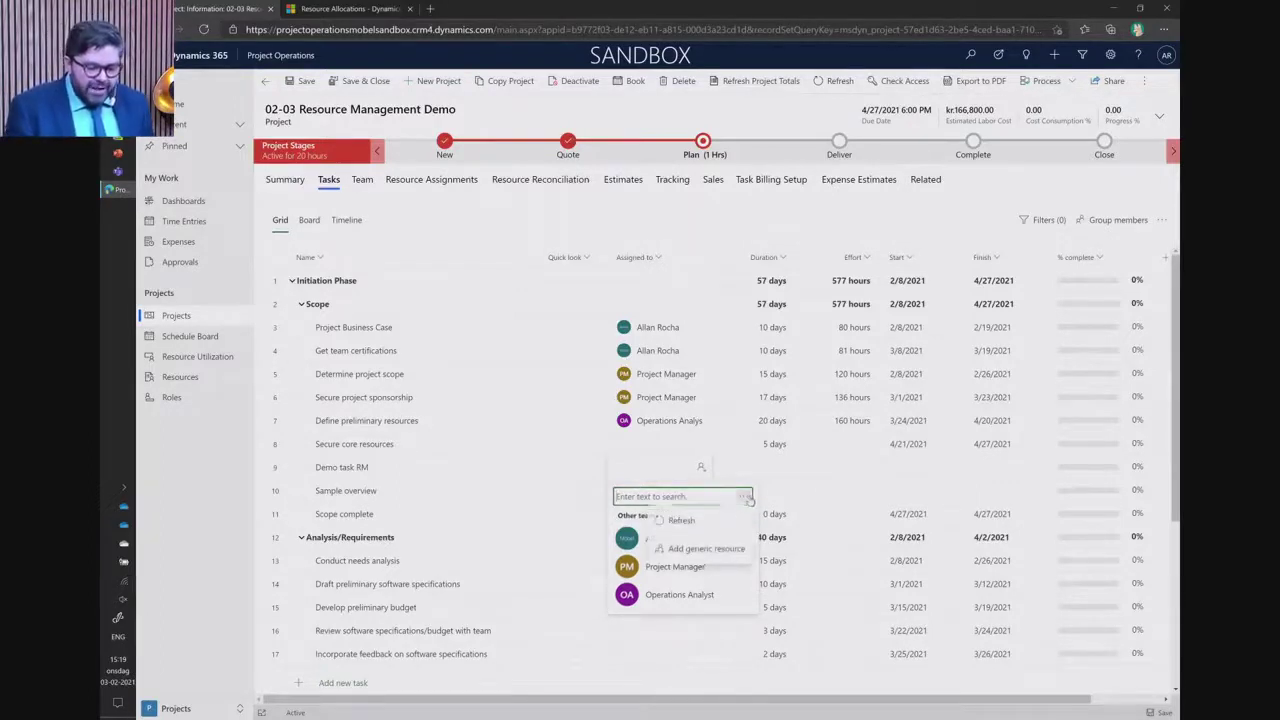
{"action": "left_click", "coordinate": [719, 554]}
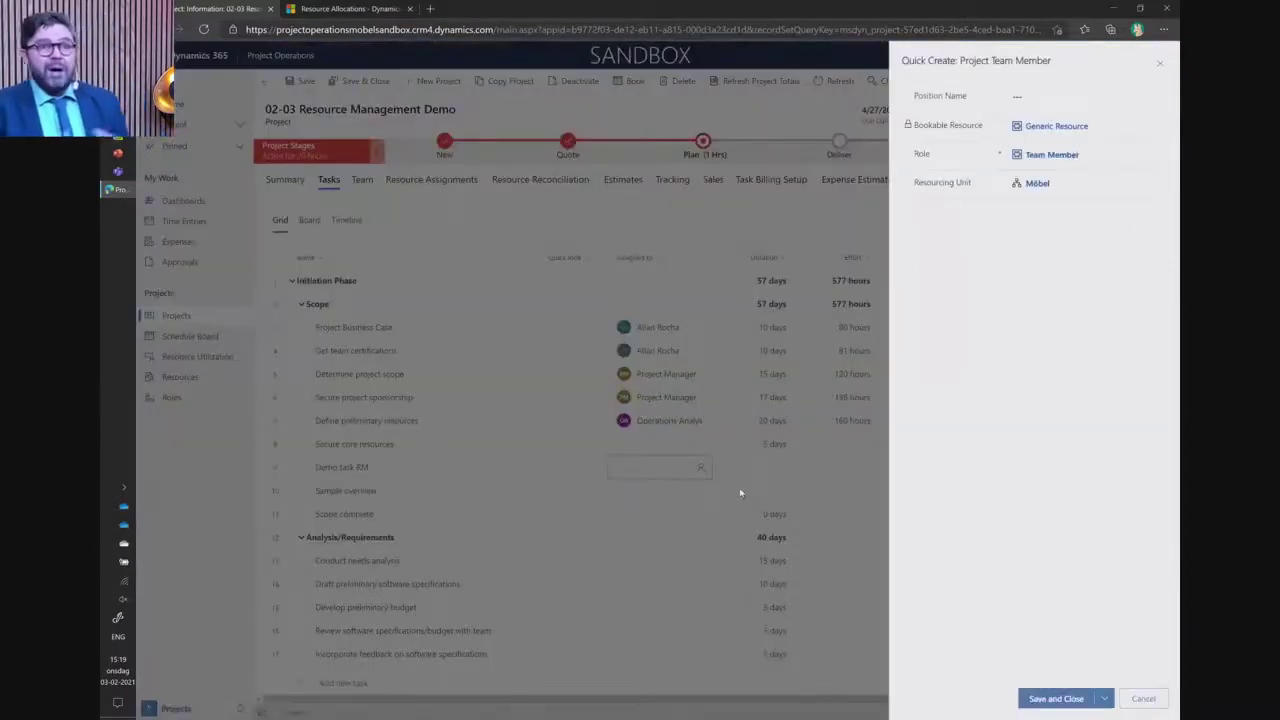
{"action": "left_click", "coordinate": [1049, 102]}
{"action": "type", "text": "Robo"}
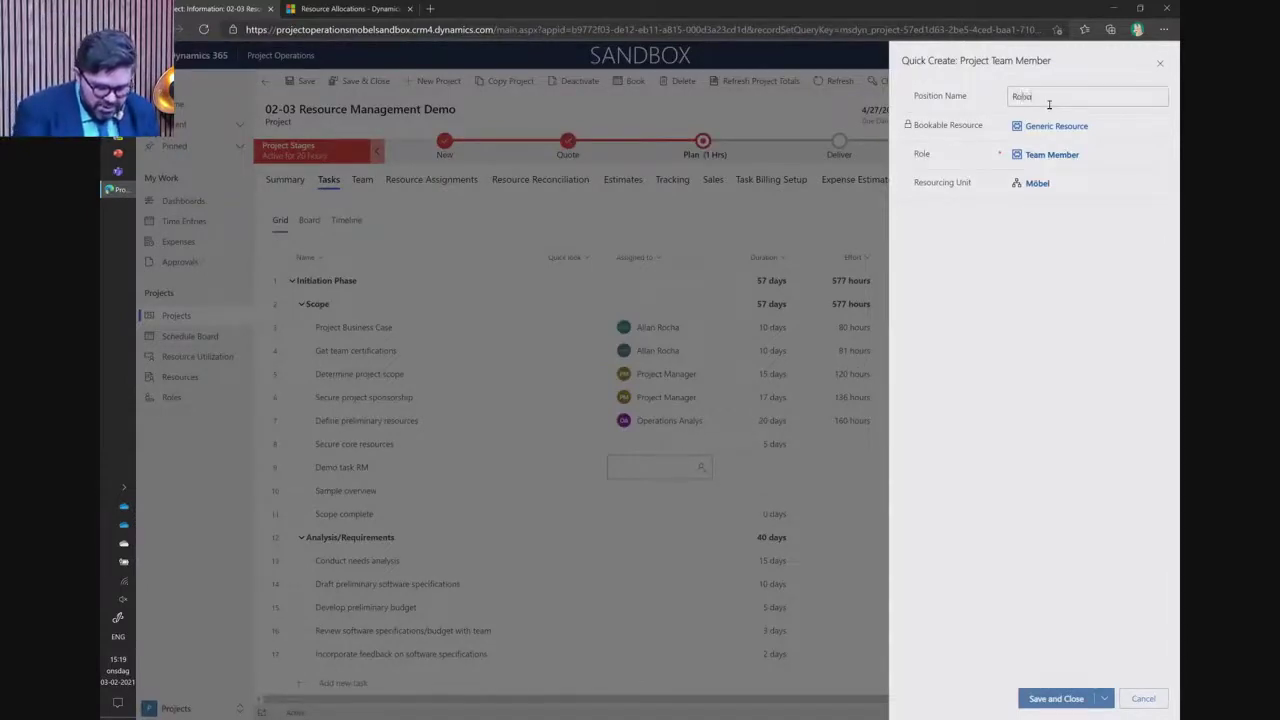
{"action": "type", "text": "tics Engineer"}
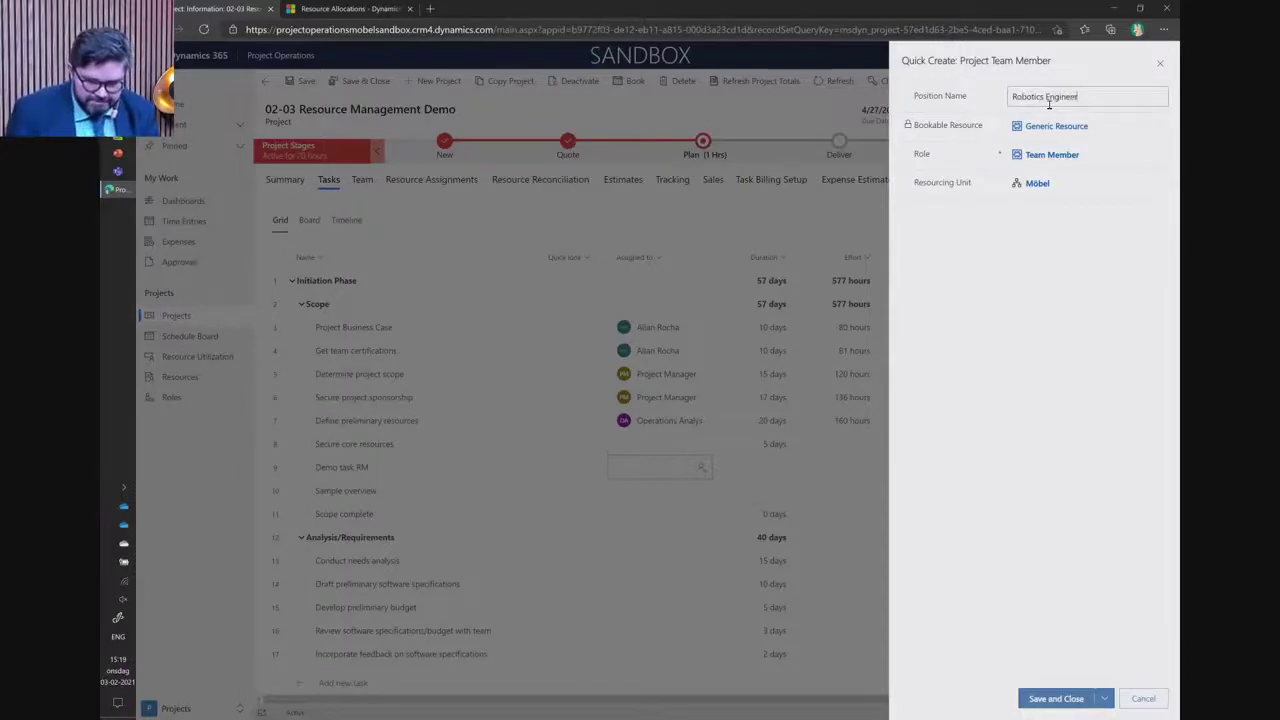
- Set the new team member's role to Robotics Engineer and save it as the resource assigned to Demo task RM
{"action": "left_click", "coordinate": [1159, 154]}
{"action": "left_click", "coordinate": [1159, 153]}
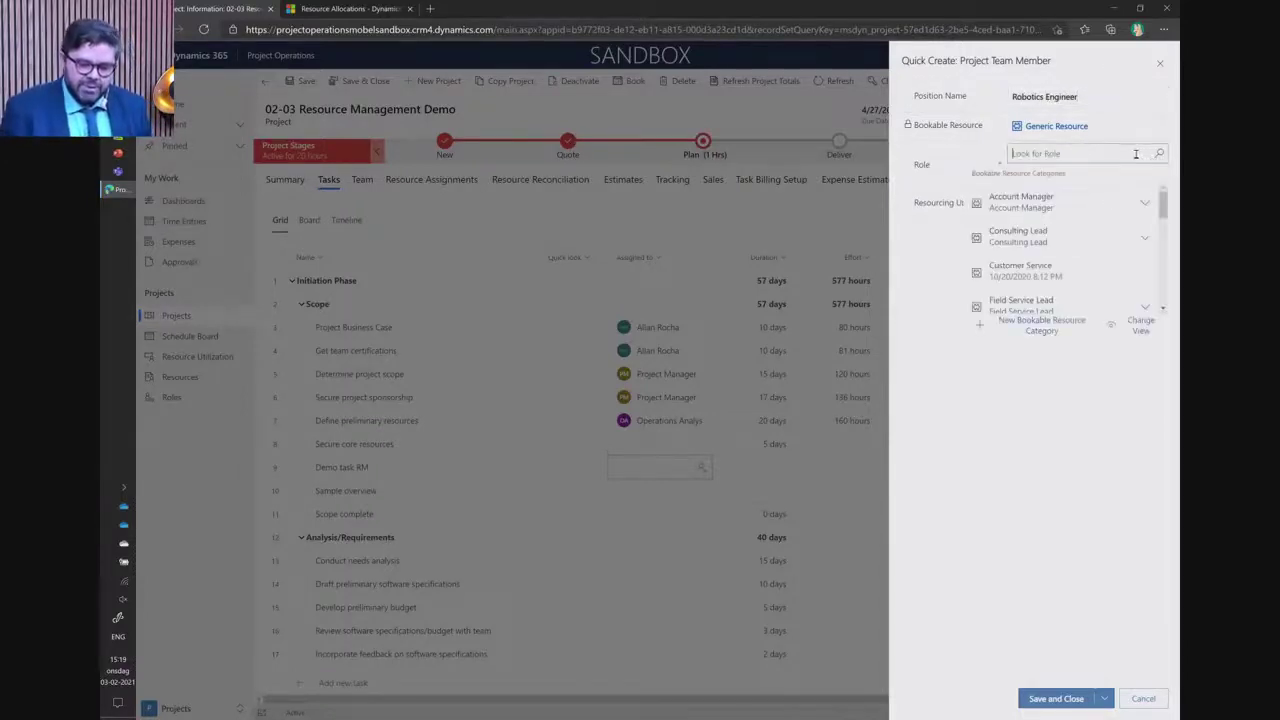
{"action": "type", "text": "eng"}
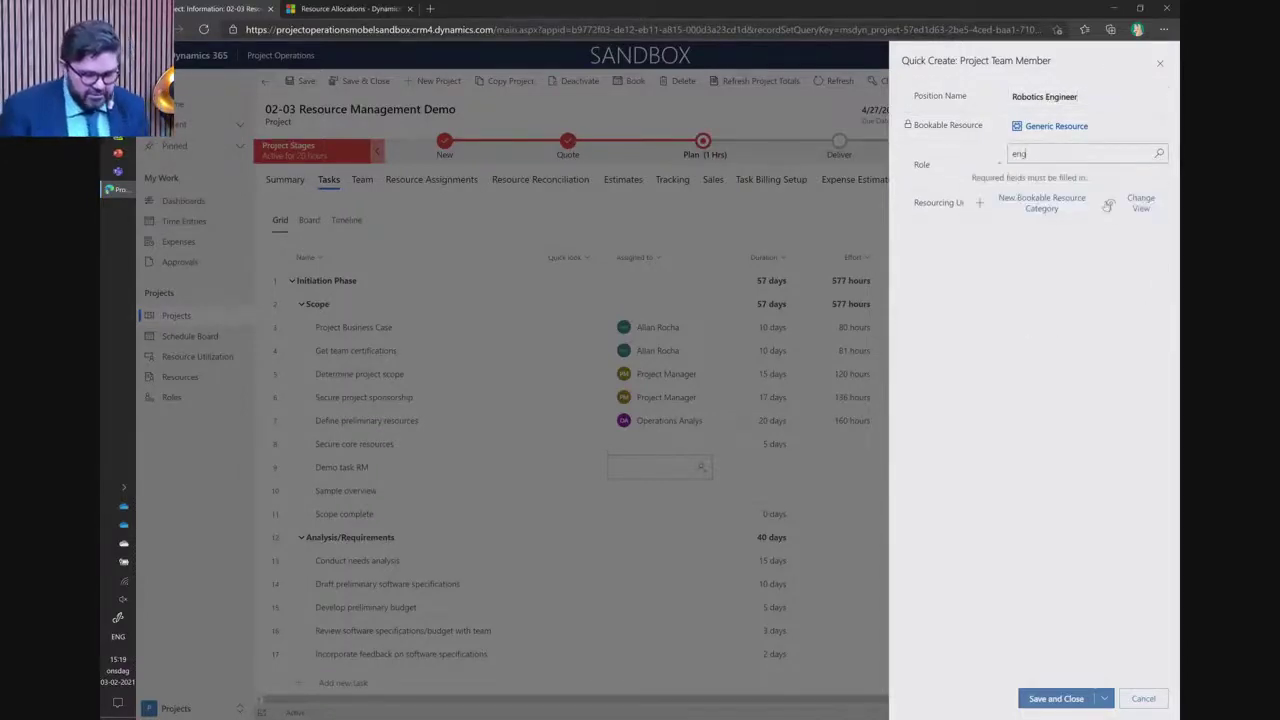
{"action": "key", "text": "BackSpace"}
{"action": "key", "text": "BackSpace"}
{"action": "key", "text": "BackSpace"}
{"action": "type", "text": "ro"}
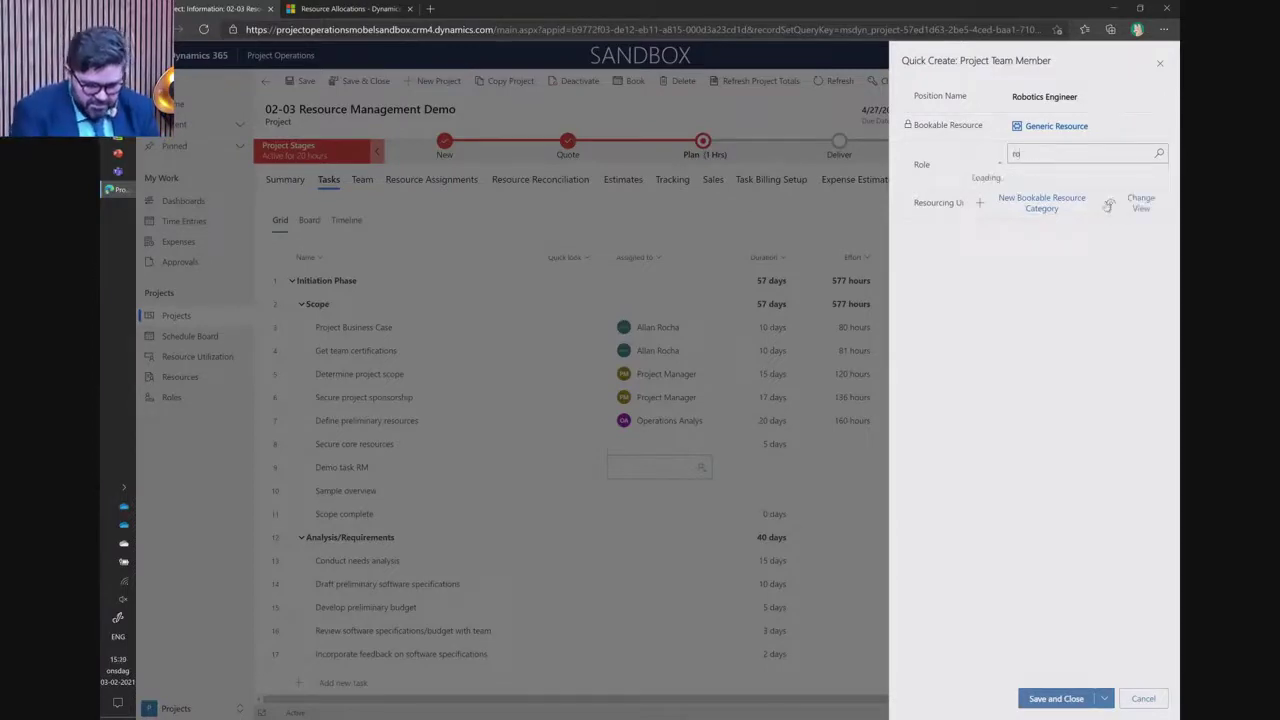
{"action": "left_click", "coordinate": [1064, 205]}
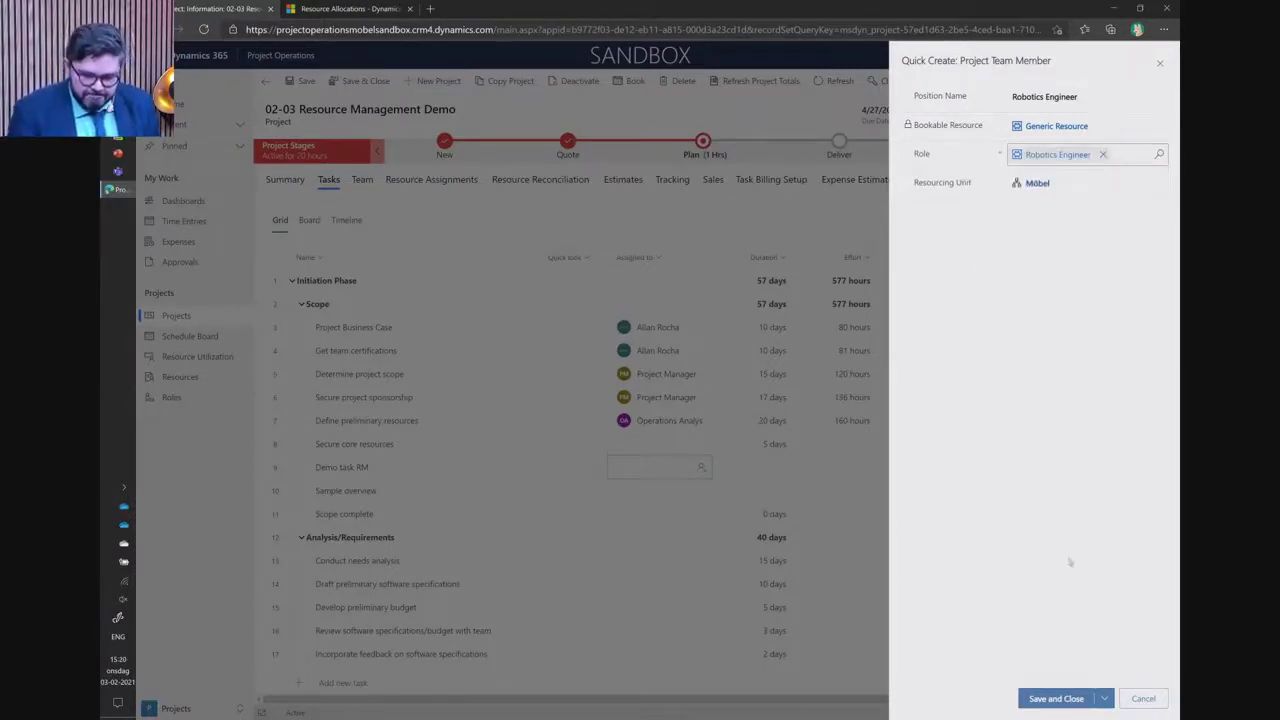
{"action": "left_click", "coordinate": [1055, 698]}
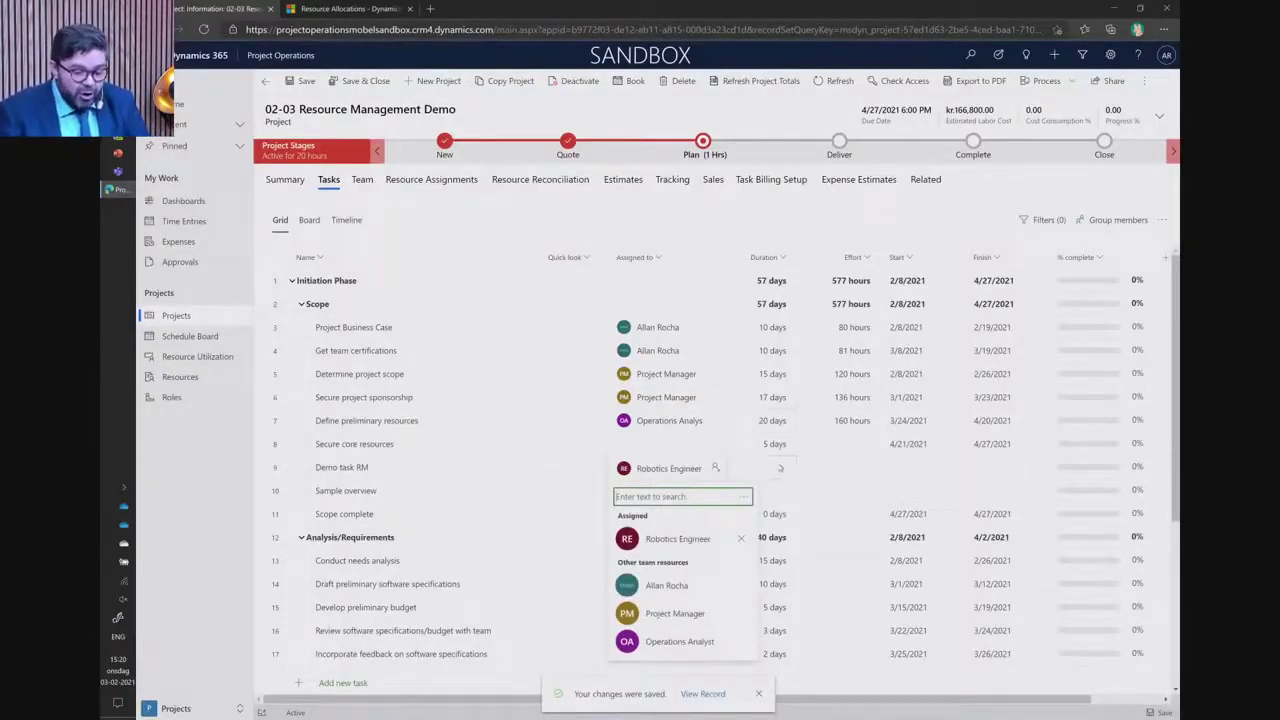
- Set the duration of Demo task RM to 10 days
{"action": "left_click", "coordinate": [780, 468]}
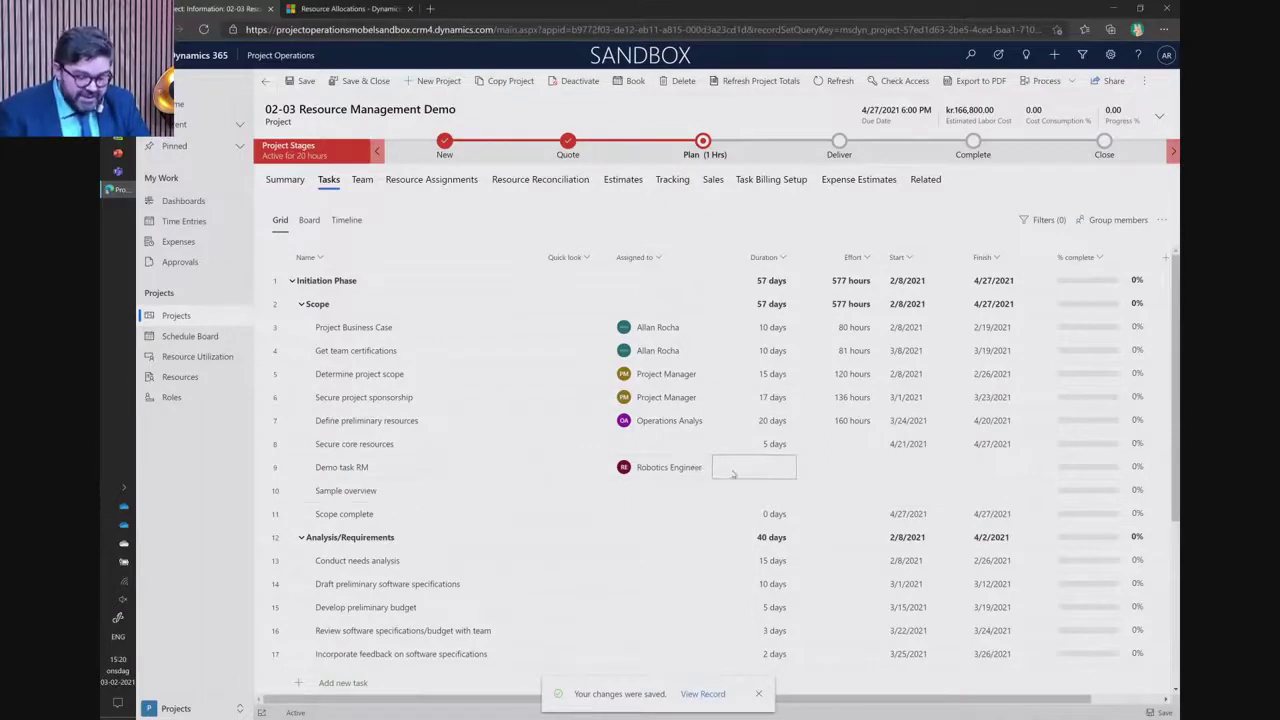
{"action": "type", "text": "10d"}
{"action": "key", "text": "Return"}
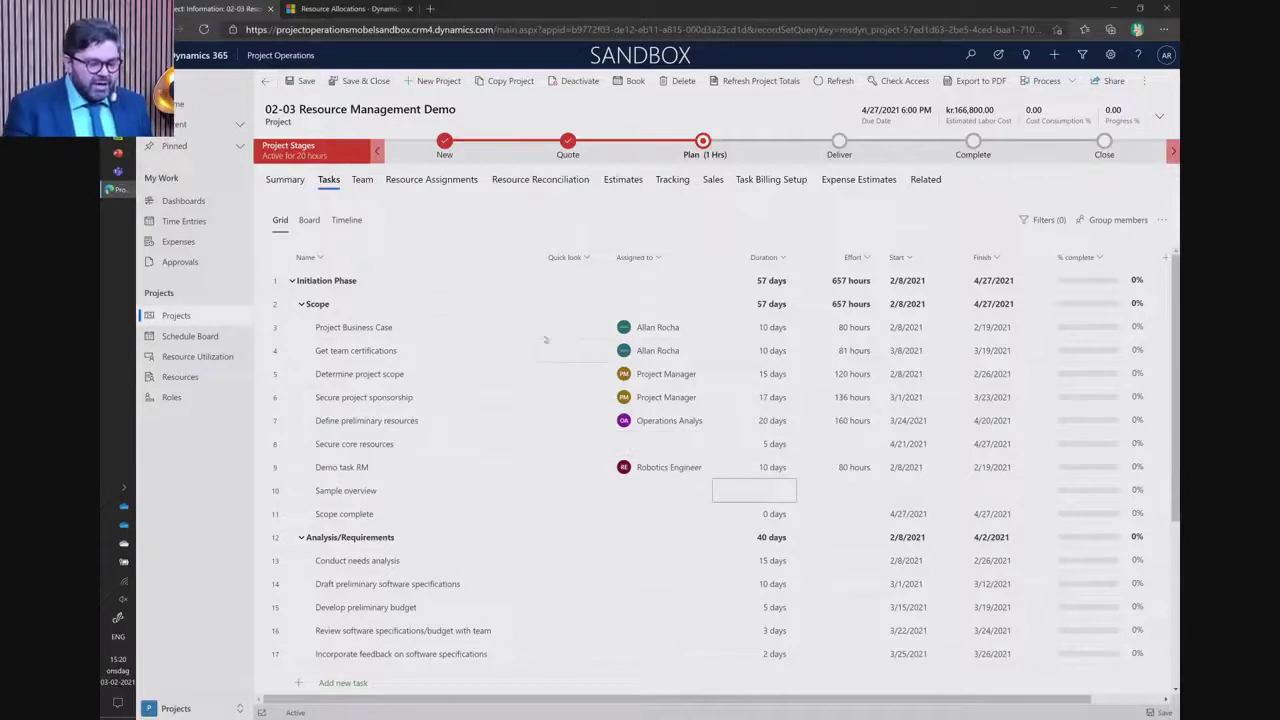
- Show the tasks as a board and move Demo task RM from the Backlog bucket to Critical
{"action": "left_click", "coordinate": [311, 222]}
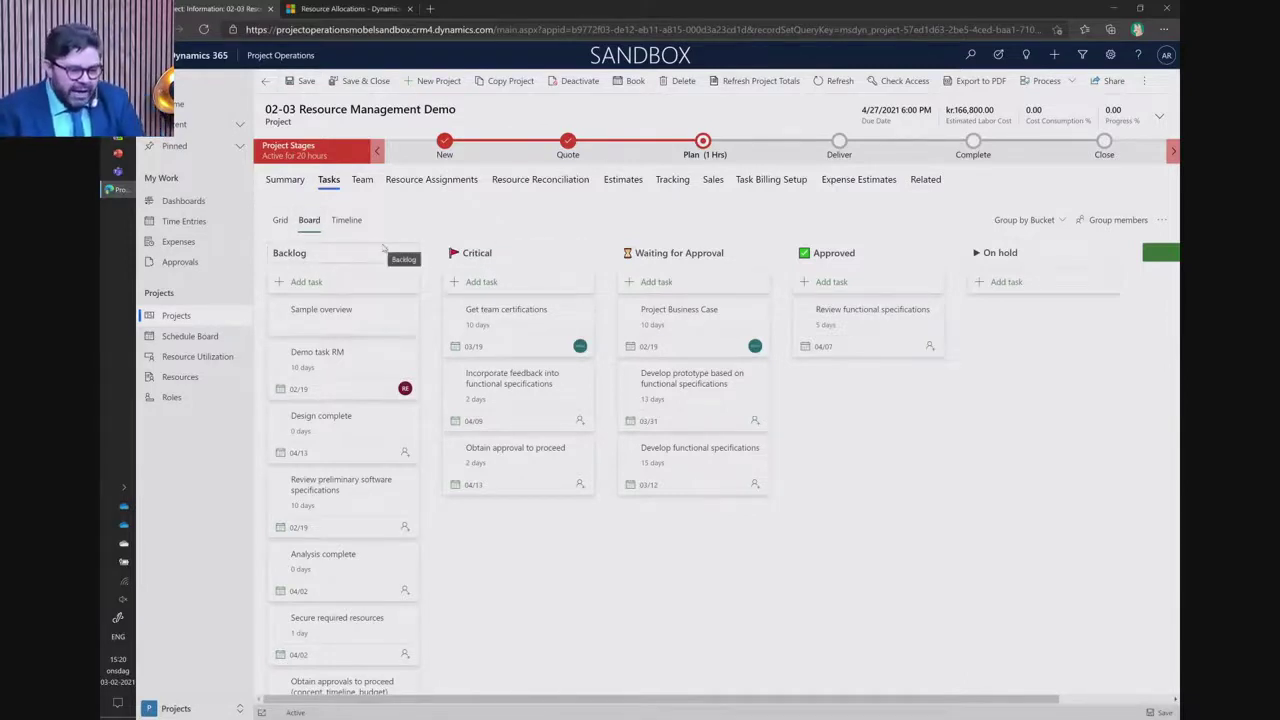
{"action": "left_click_drag", "start_coordinate": [335, 357], "coordinate": [460, 386]}
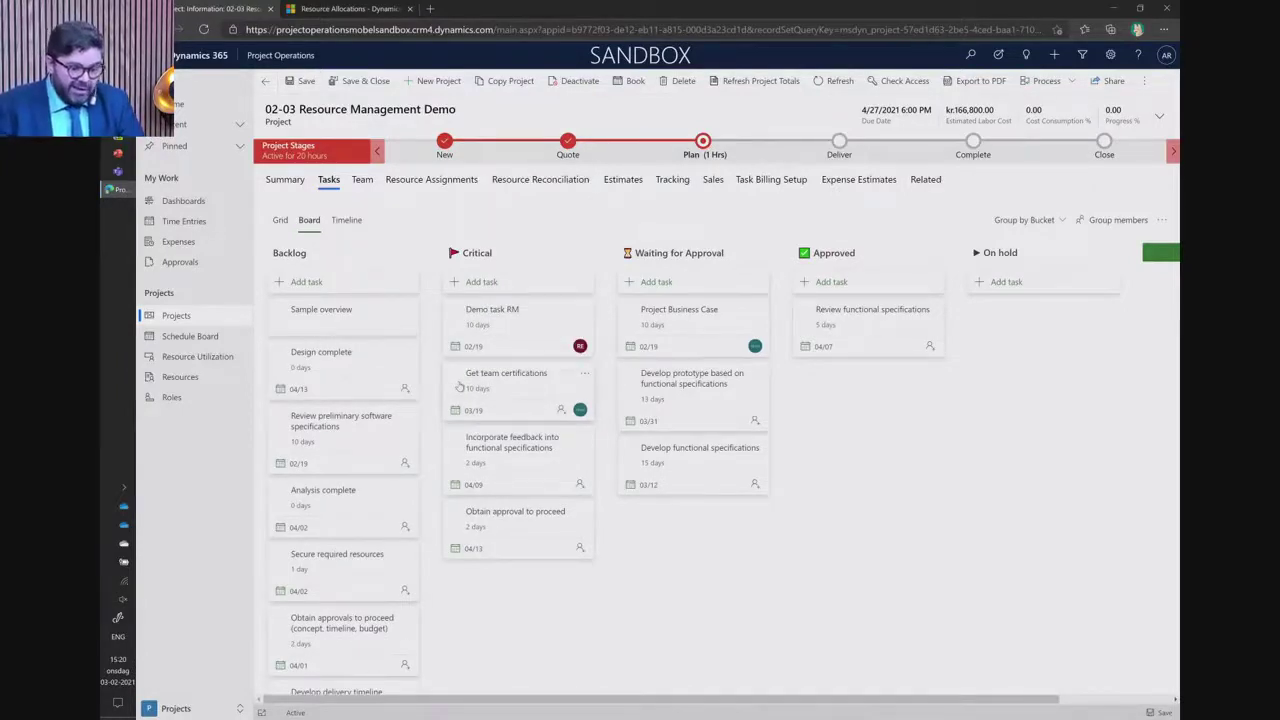
- Group the board by assignee, then assign Secure core resources to the named team member and Conduct needs analysis to Operations Analyst
{"action": "left_click", "coordinate": [1024, 220]}
{"action": "left_click", "coordinate": [1016, 266]}
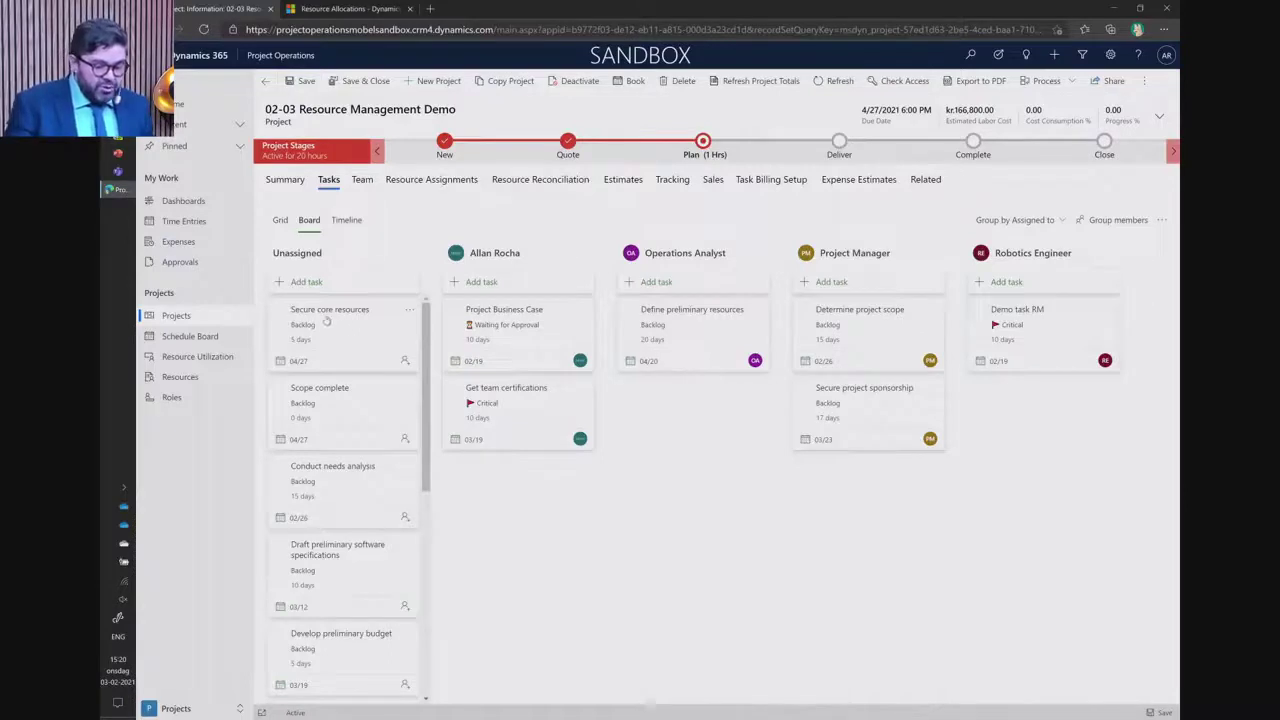
{"action": "left_click_drag", "start_coordinate": [339, 328], "coordinate": [515, 325]}
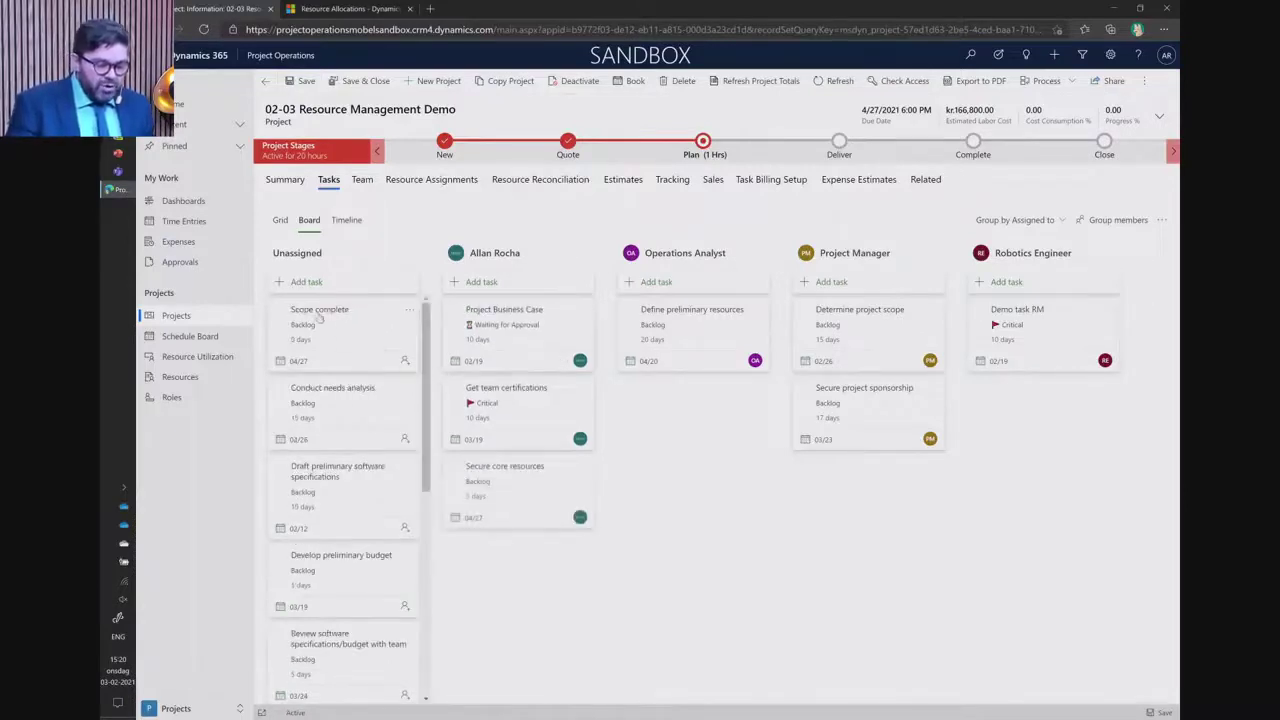
{"action": "mouse_move", "coordinate": [318, 316]}
{"action": "left_mouse_down"}
{"action": "mouse_move", "coordinate": [662, 320]}
{"action": "mouse_move", "coordinate": [332, 337]}
{"action": "mouse_move", "coordinate": [340, 313]}
{"action": "left_mouse_up"}
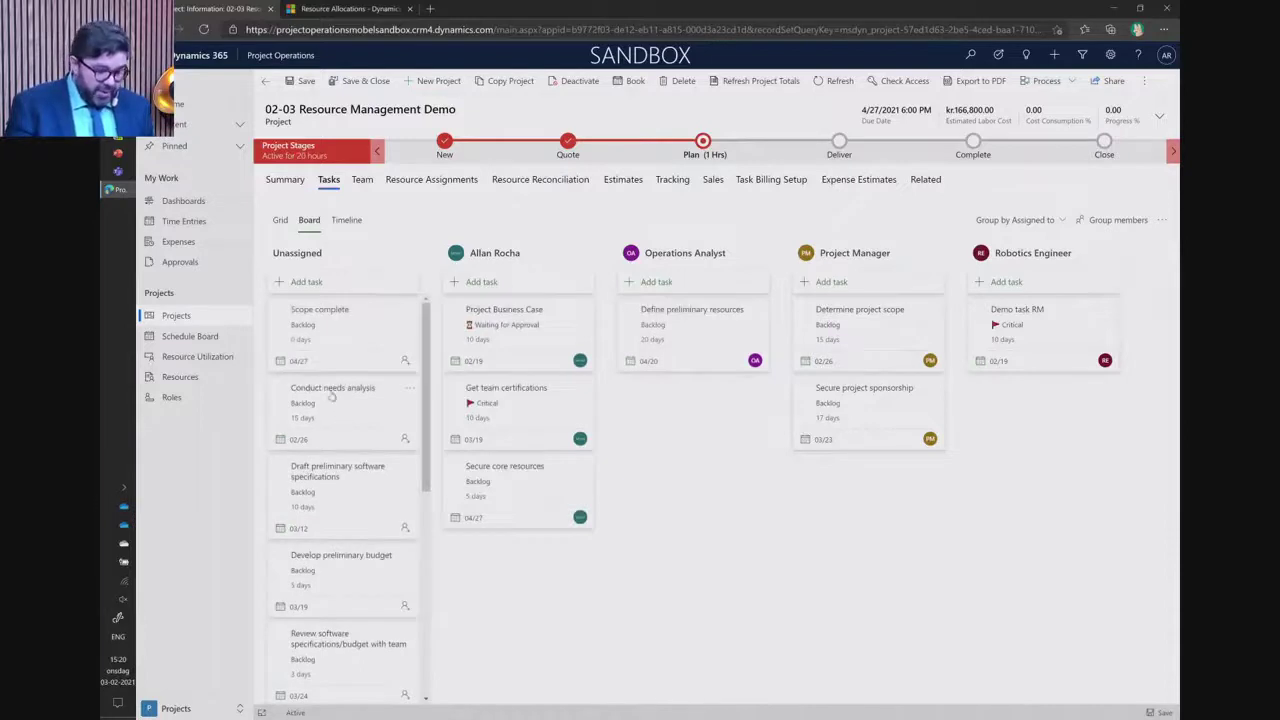
{"action": "left_click_drag", "start_coordinate": [325, 397], "coordinate": [625, 412]}
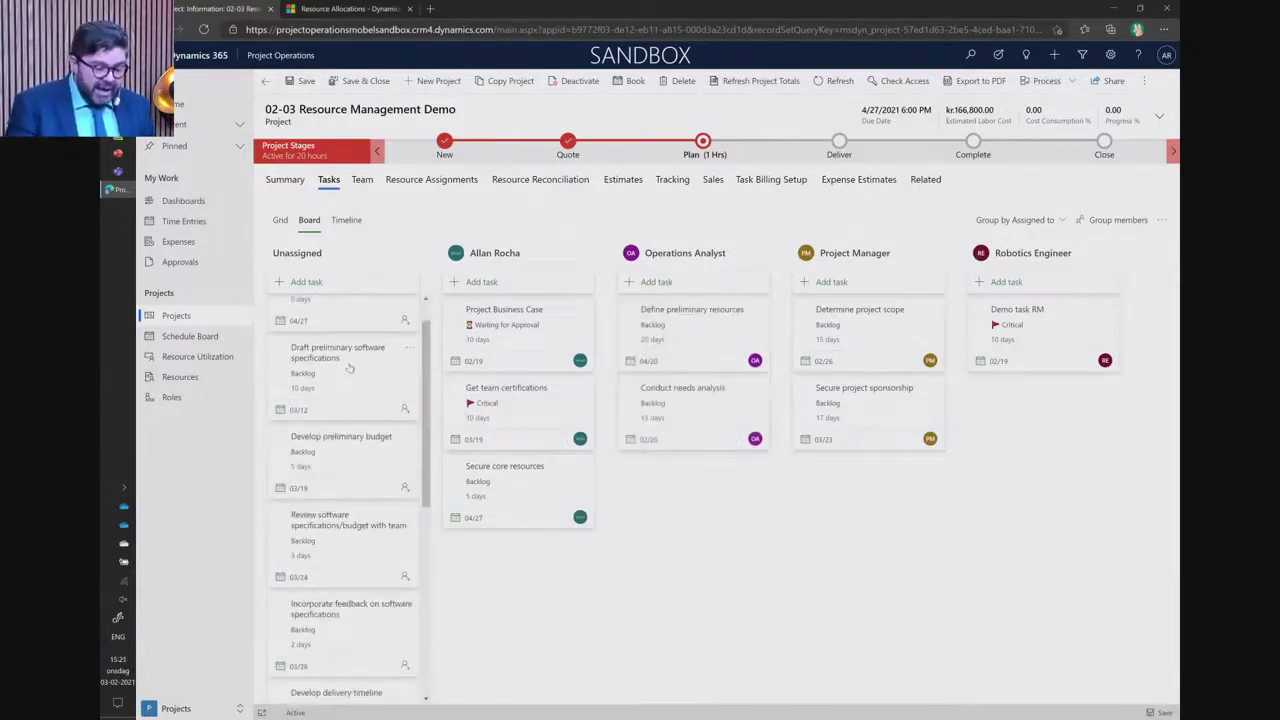
- Assign Draft preliminary software specifications to Robotics Engineer on the board, and review the assignments in the task grid
{"action": "left_click_drag", "start_coordinate": [330, 358], "coordinate": [1000, 333]}
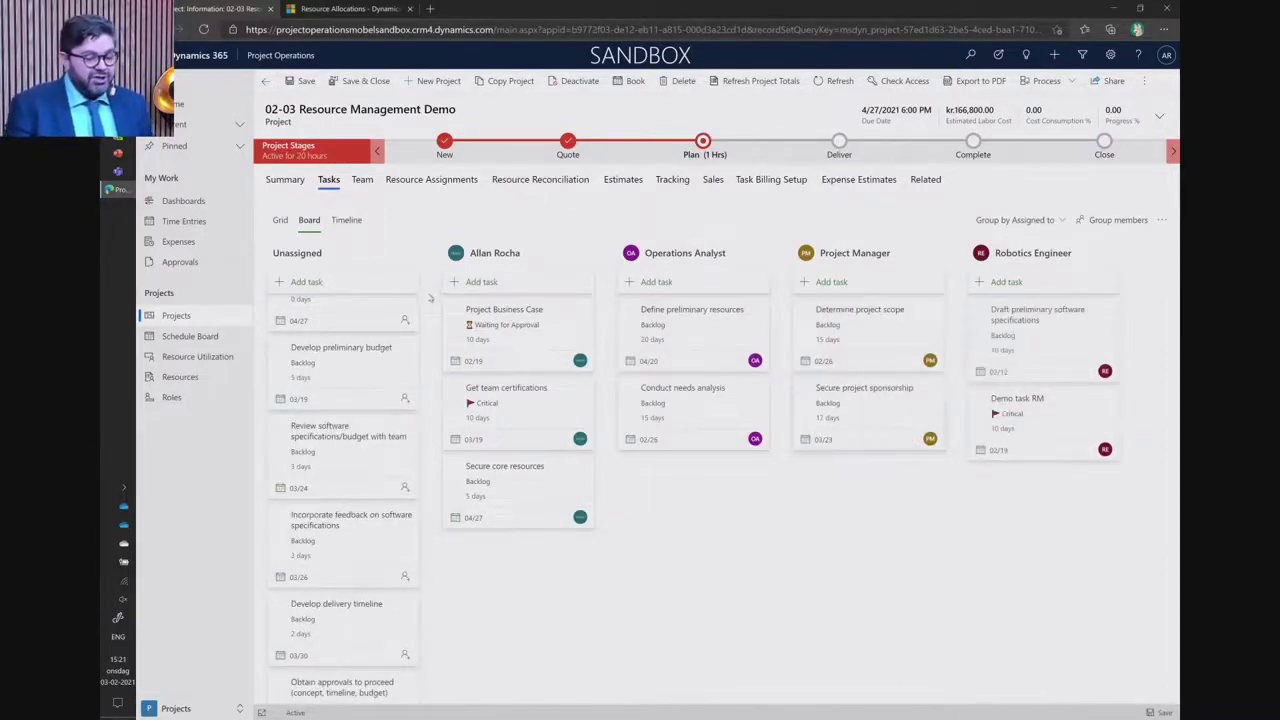
{"action": "left_click", "coordinate": [281, 222]}
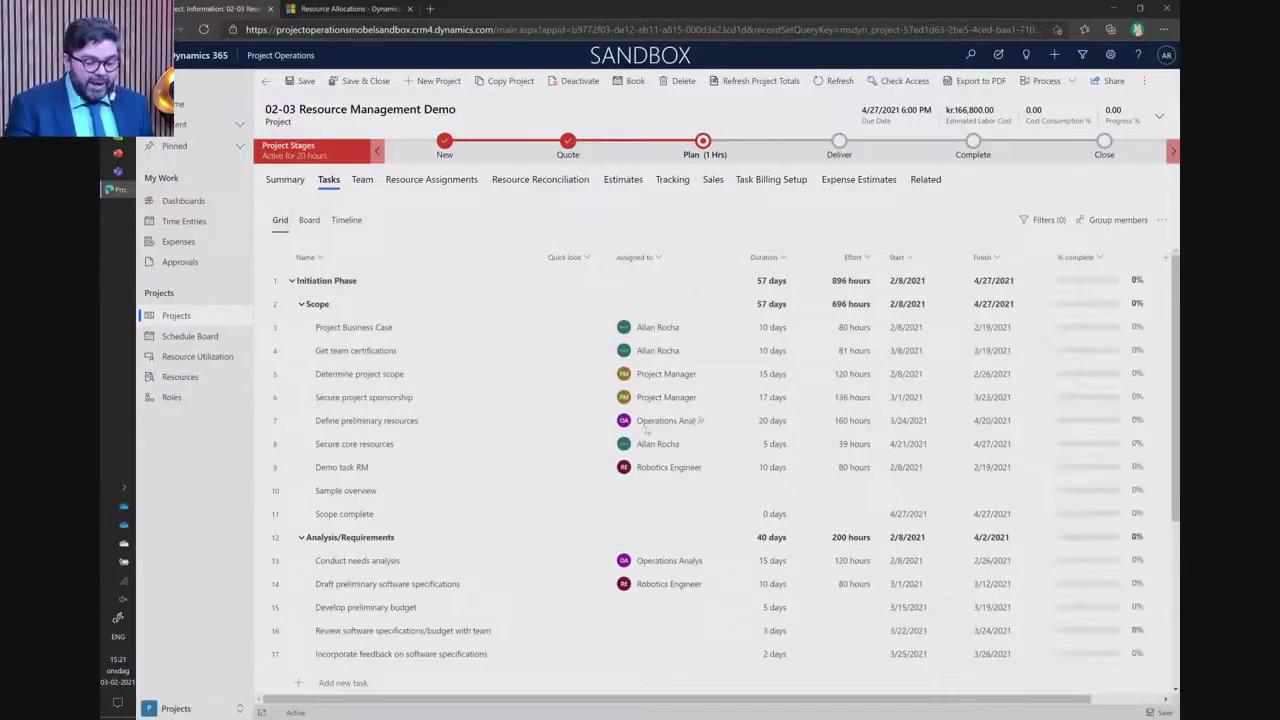
{"action": "scroll", "coordinate": [656, 437], "scroll_direction": "down", "scroll_amount": 3}
{"action": "scroll", "coordinate": [658, 446], "scroll_direction": "up", "scroll_amount": 5}
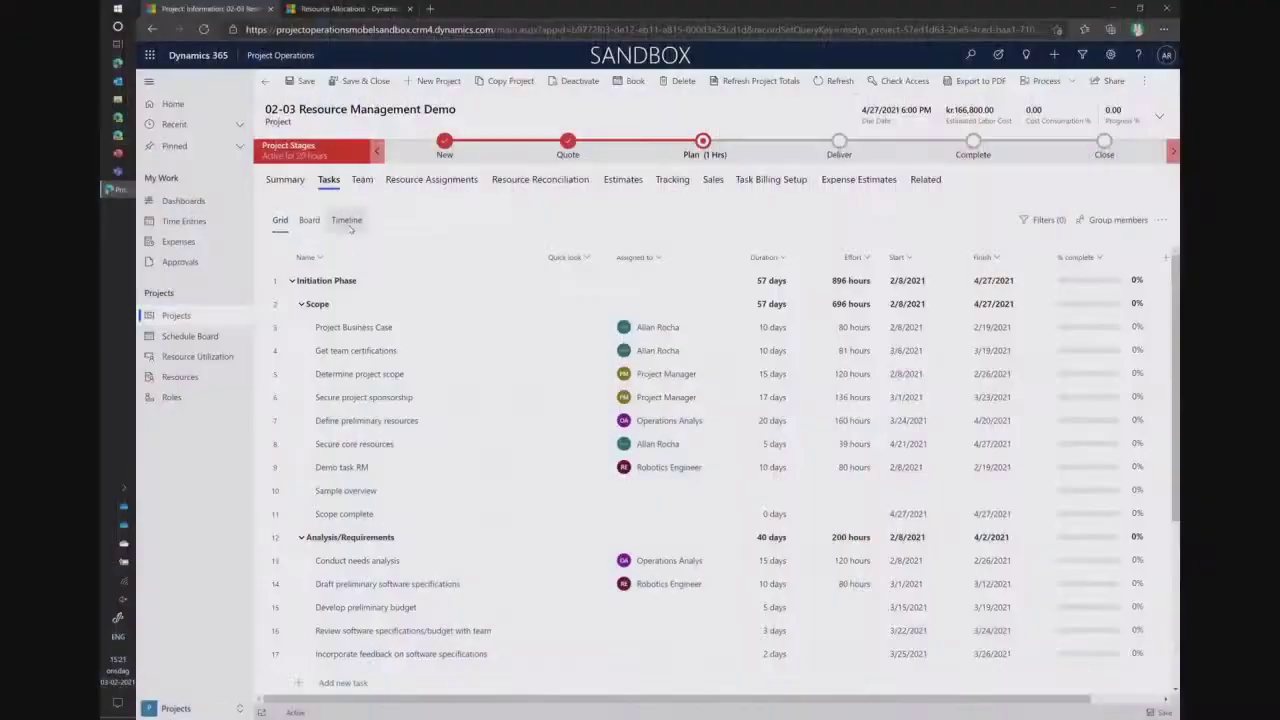
- Show the tasks on the timeline at its widest scale and make Design dependent on the finish of Analysis/Requirements
{"action": "left_click", "coordinate": [346, 220]}
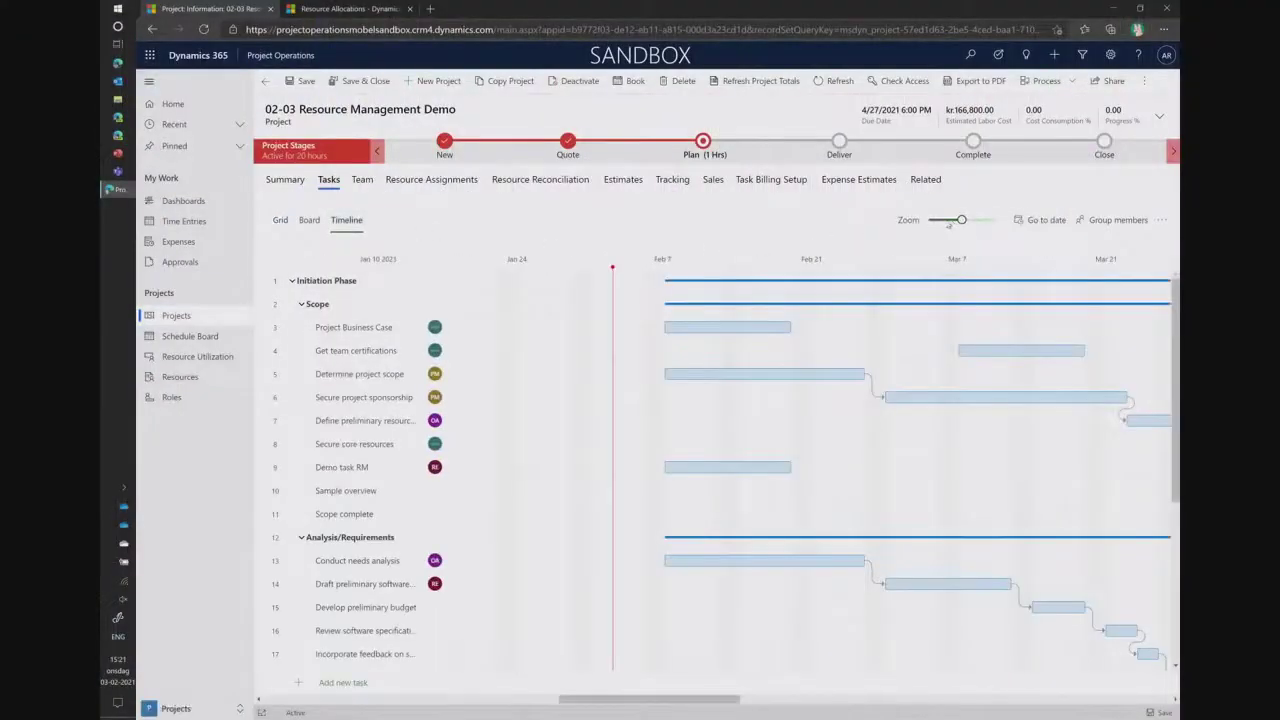
{"action": "left_click_drag", "start_coordinate": [958, 221], "coordinate": [928, 220]}
{"action": "scroll", "coordinate": [858, 413], "scroll_direction": "down", "scroll_amount": 3}
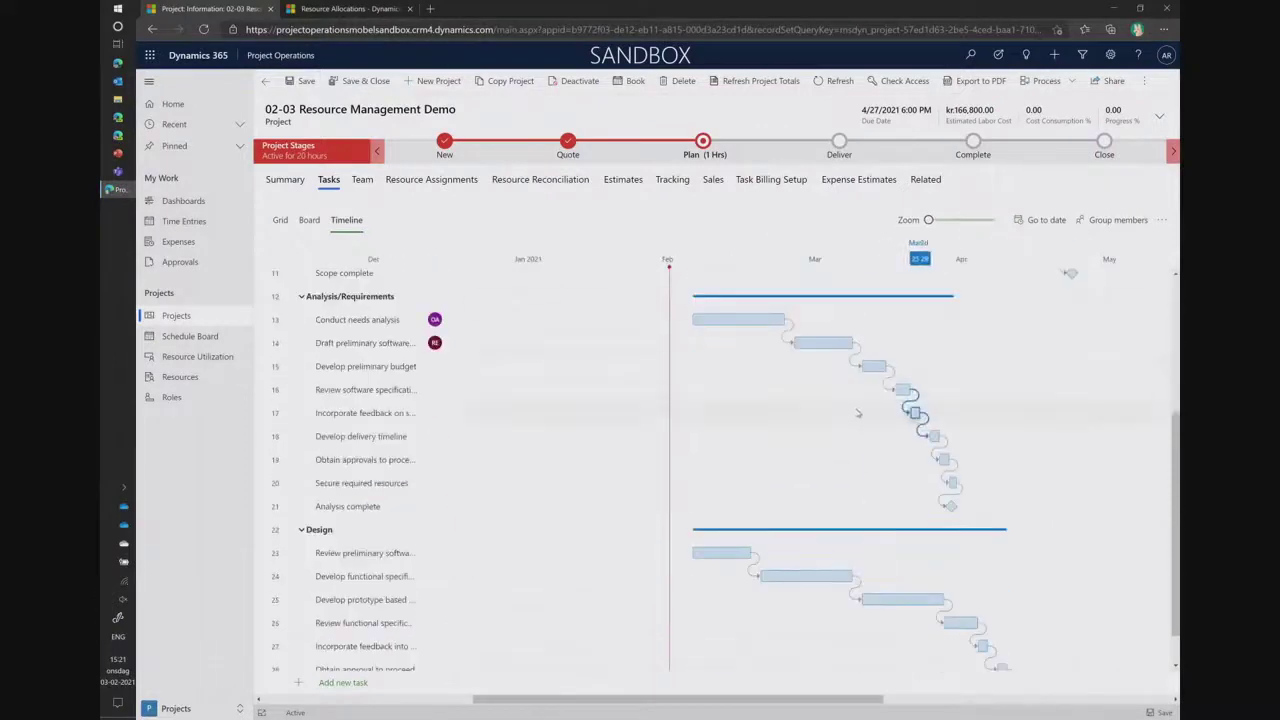
{"action": "scroll", "coordinate": [905, 524], "scroll_direction": "down", "scroll_amount": 1}
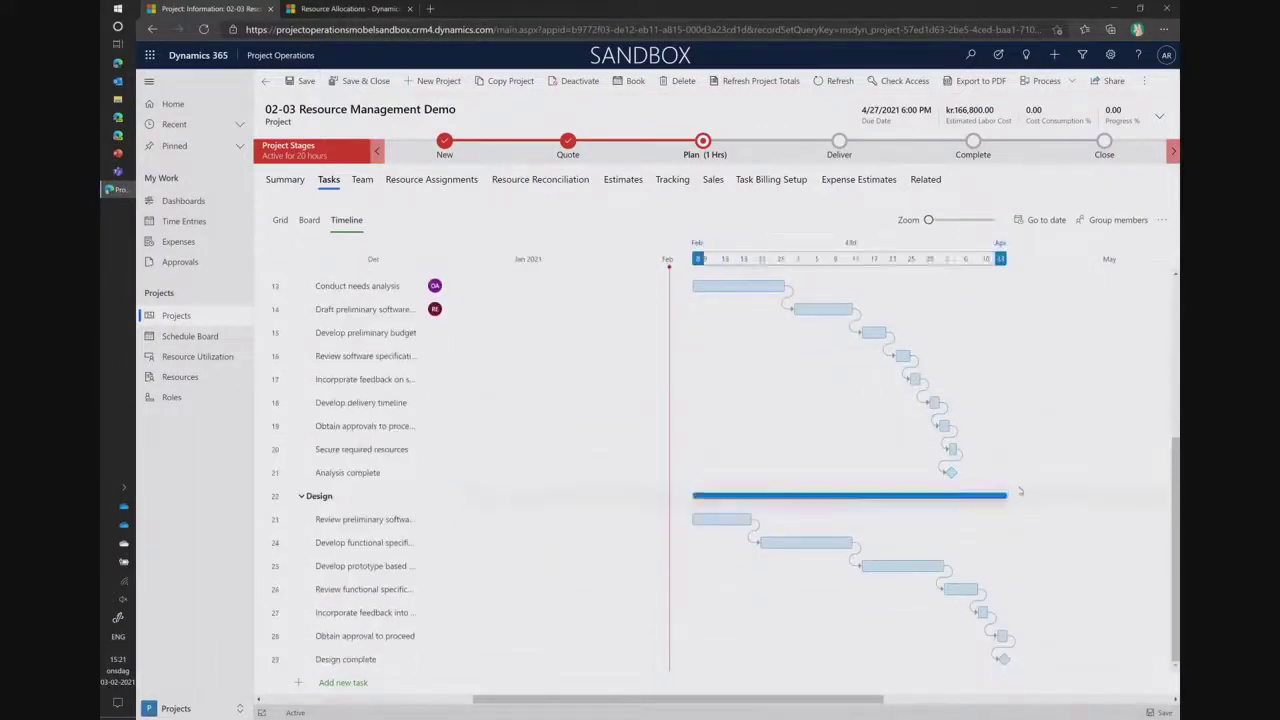
{"action": "scroll", "coordinate": [1005, 420], "scroll_direction": "up", "scroll_amount": 1}
{"action": "left_click_drag", "start_coordinate": [961, 313], "coordinate": [692, 545]}
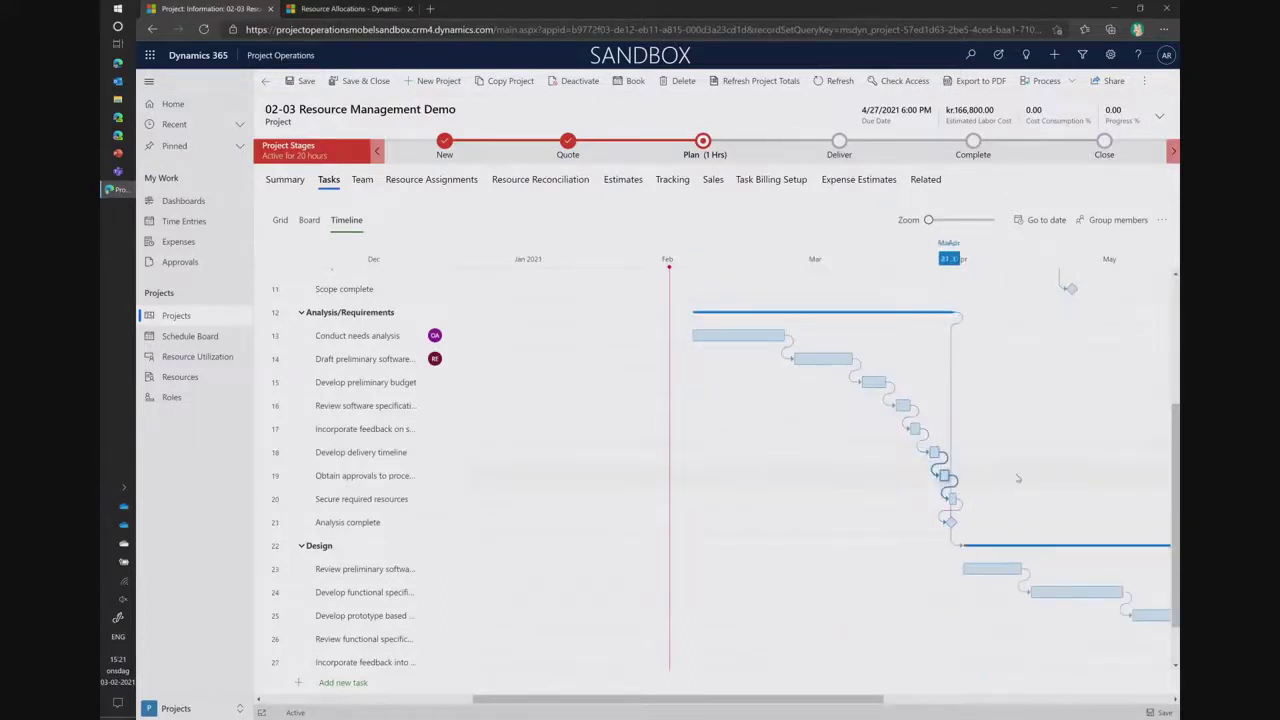
{"action": "scroll", "coordinate": [967, 469], "scroll_direction": "up", "scroll_amount": 3}
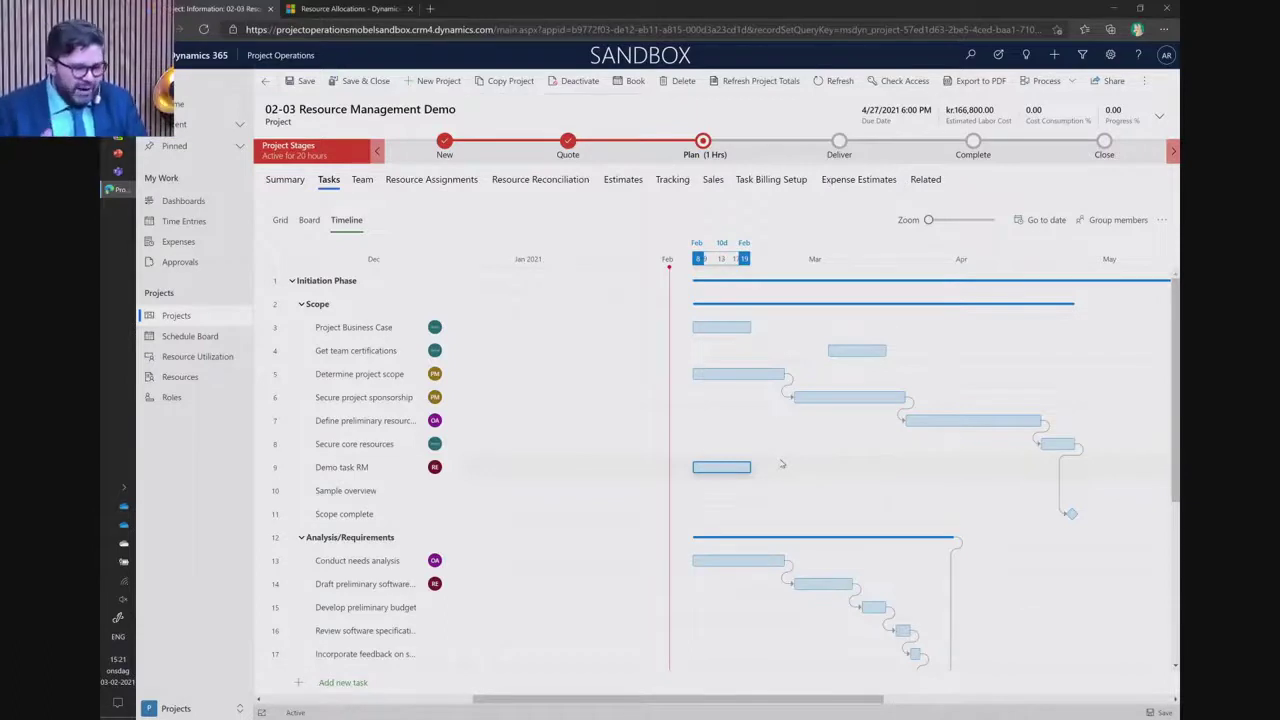
- Refresh the project's team list and examine the tasks assigned to the Robotics Engineer generic resource
{"action": "left_click", "coordinate": [366, 180]}
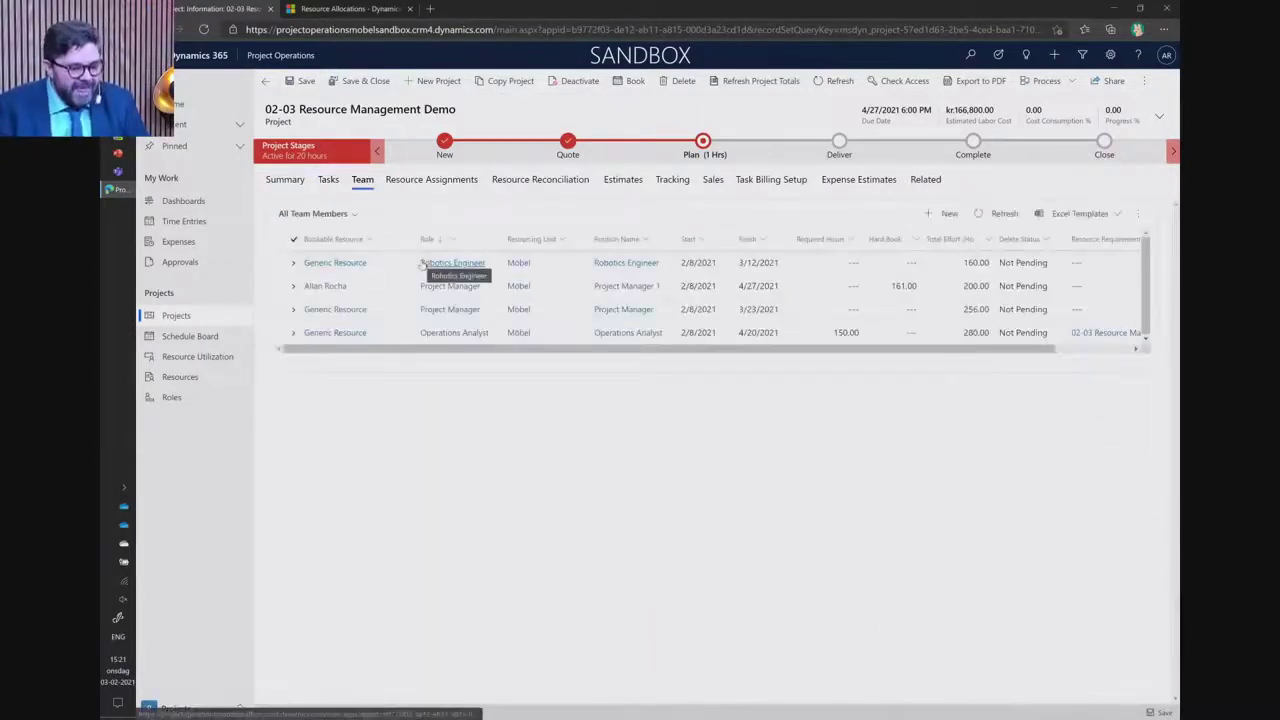
{"action": "left_click", "coordinate": [1005, 213]}
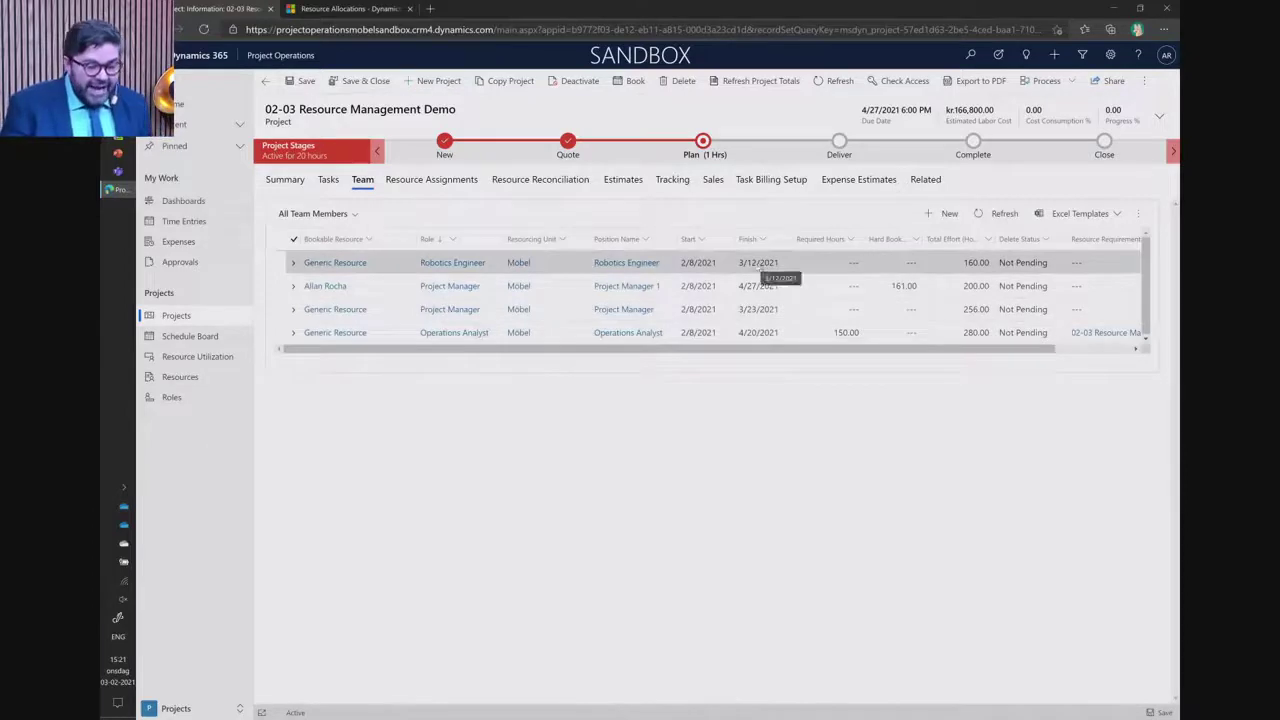
{"action": "left_click", "coordinate": [294, 263]}
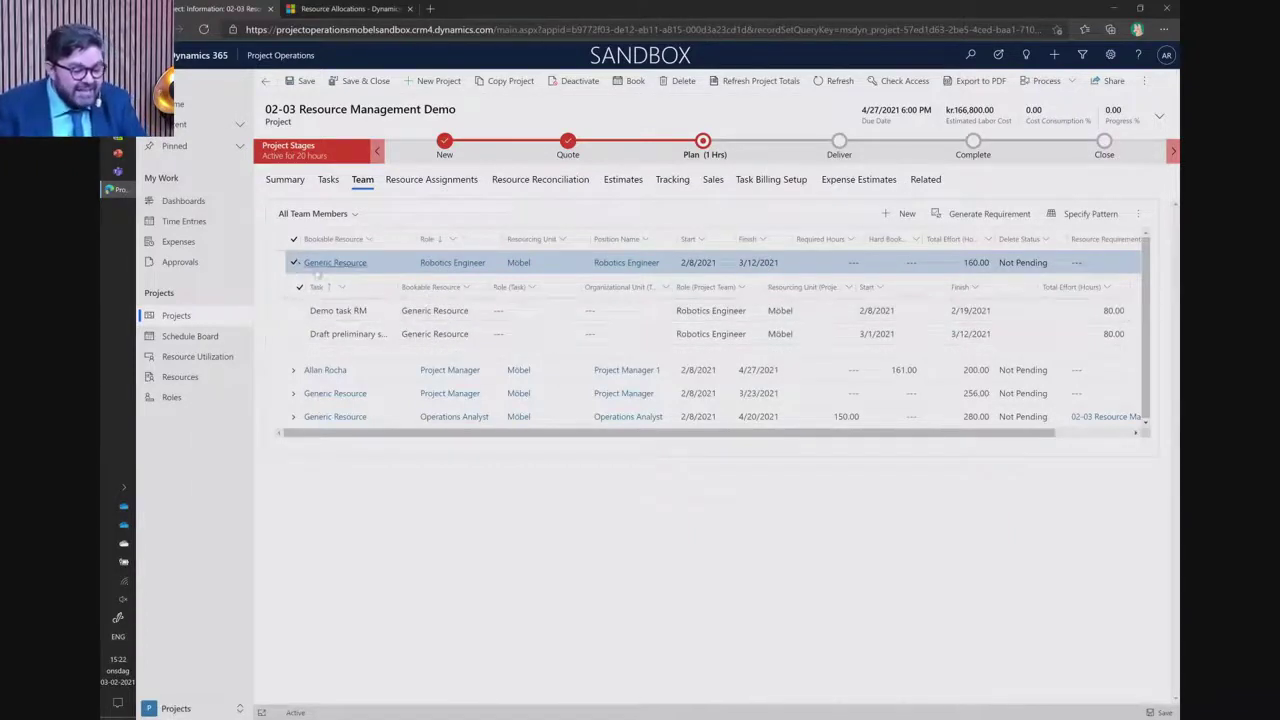
{"action": "left_click", "coordinate": [294, 263]}
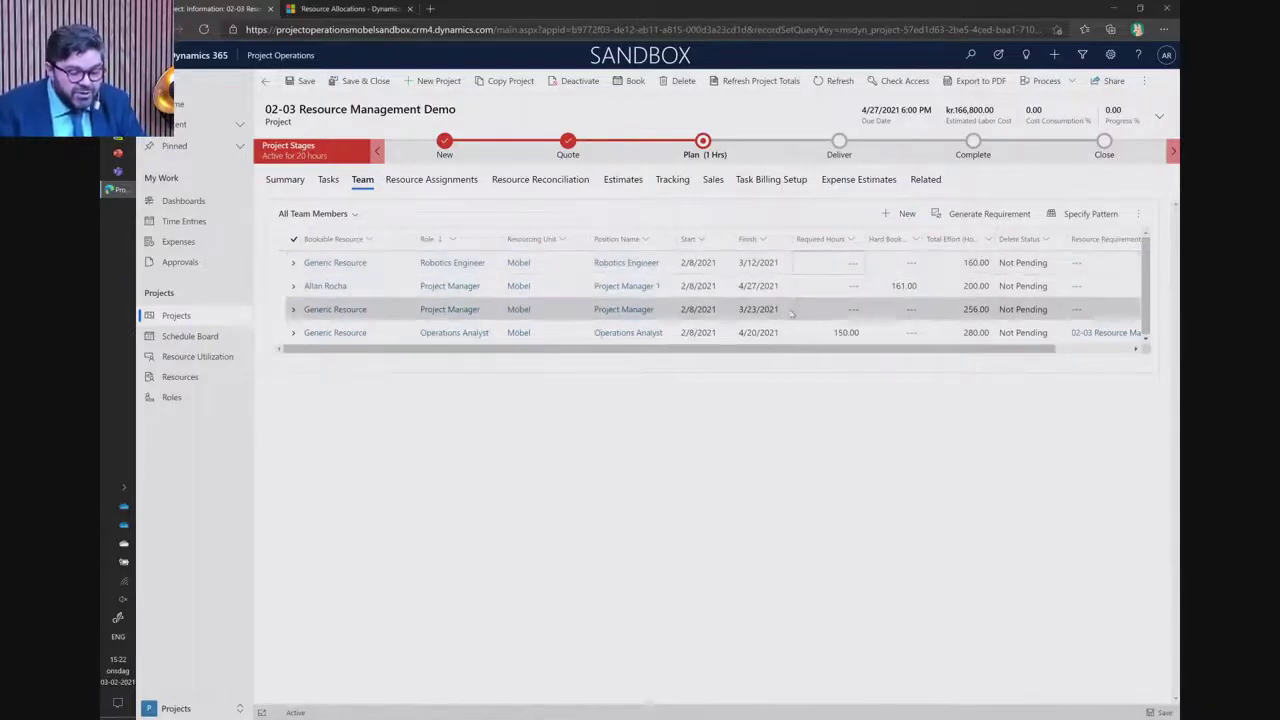
{"action": "left_click", "coordinate": [294, 263]}
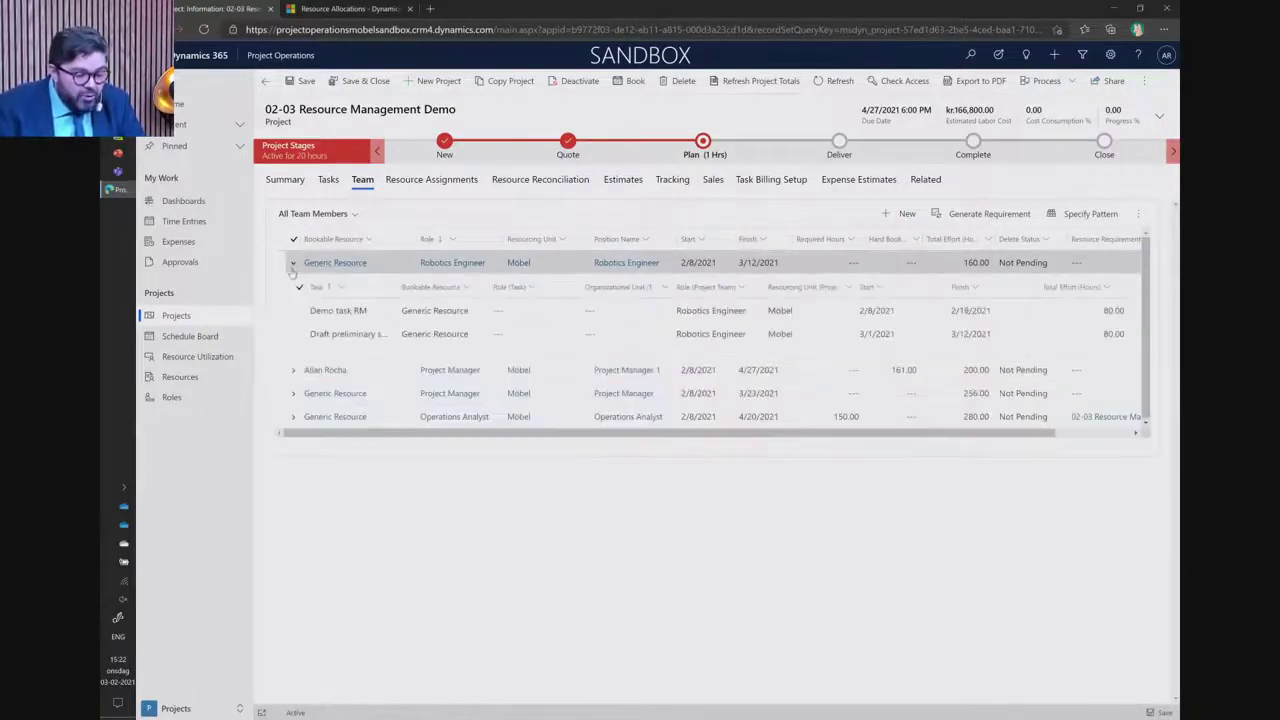
{"action": "left_click", "coordinate": [294, 263]}
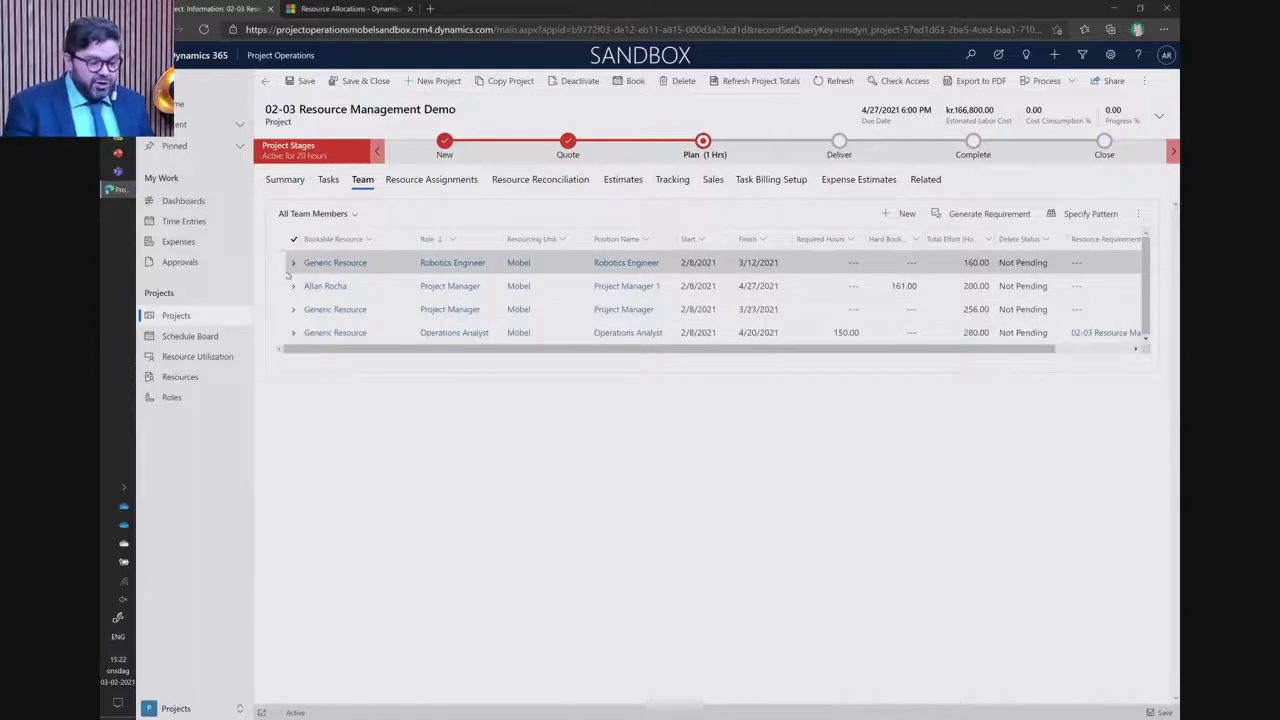
- Generate a resource requirement for the Robotics Engineer generic resource in the team list
{"action": "left_click", "coordinate": [291, 270]}
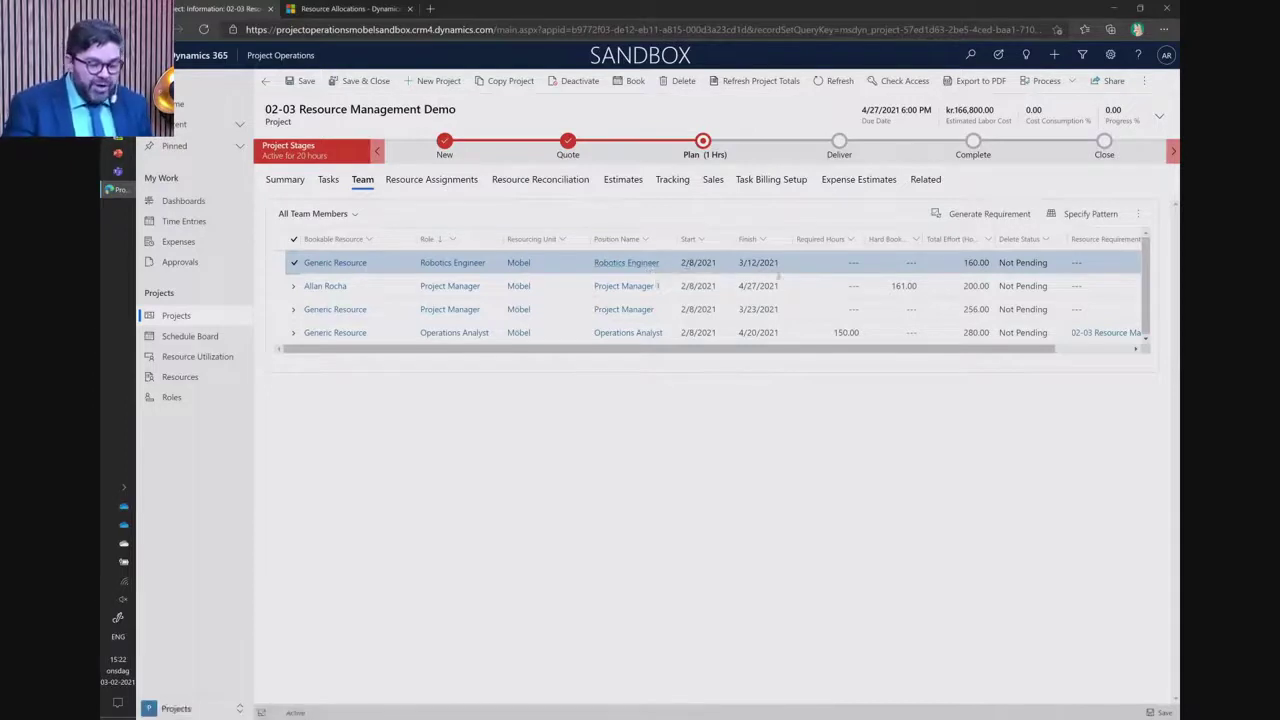
{"action": "left_click", "coordinate": [982, 216]}
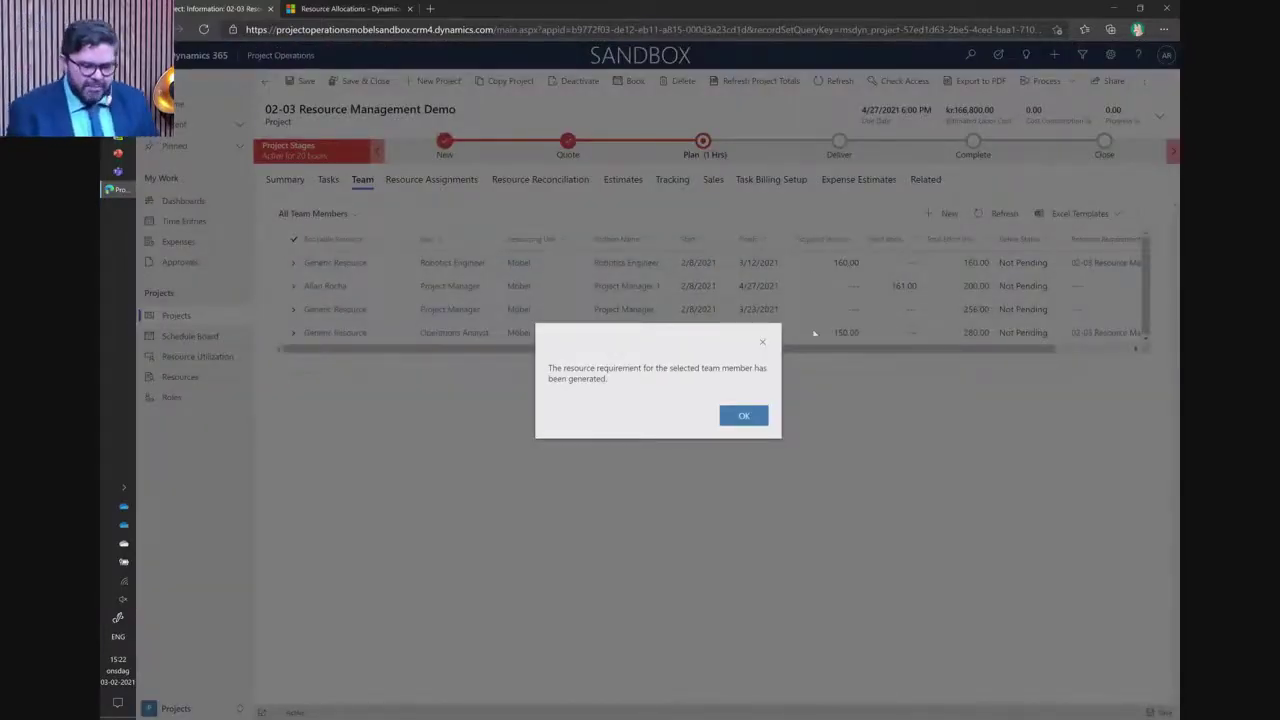
{"action": "left_click", "coordinate": [743, 415]}
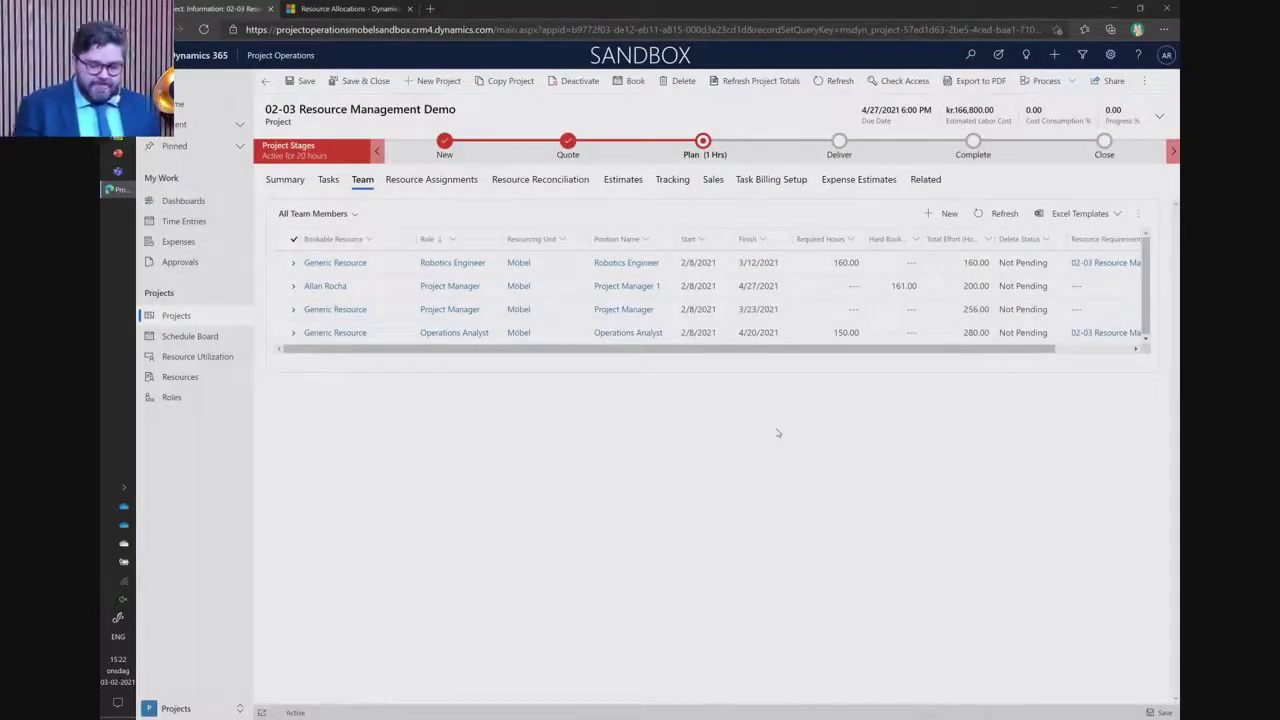
- Open the Robotics Engineer's resource requirement and add the skill Assembly Line Design with a Proficient rating
{"action": "left_click", "coordinate": [1068, 349]}
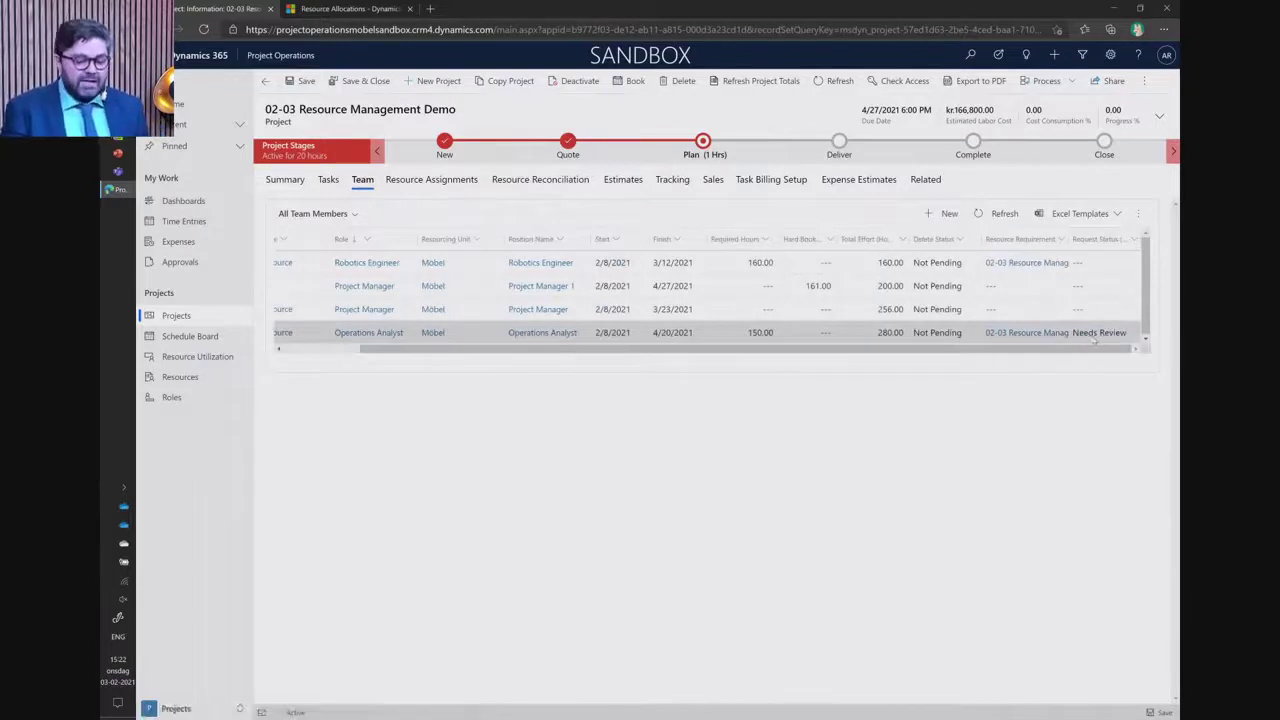
{"action": "left_click", "coordinate": [1026, 263]}
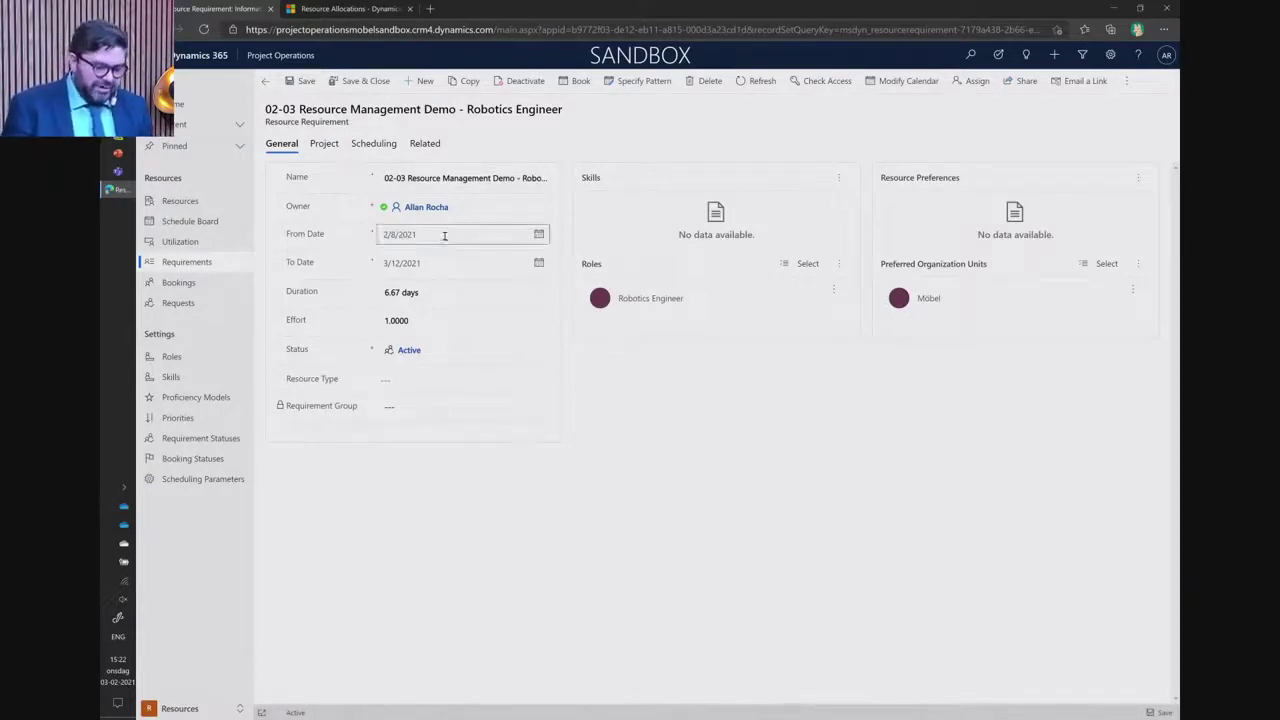
{"action": "left_click", "coordinate": [838, 177]}
{"action": "left_click", "coordinate": [898, 208]}
{"action": "left_click", "coordinate": [1047, 97]}
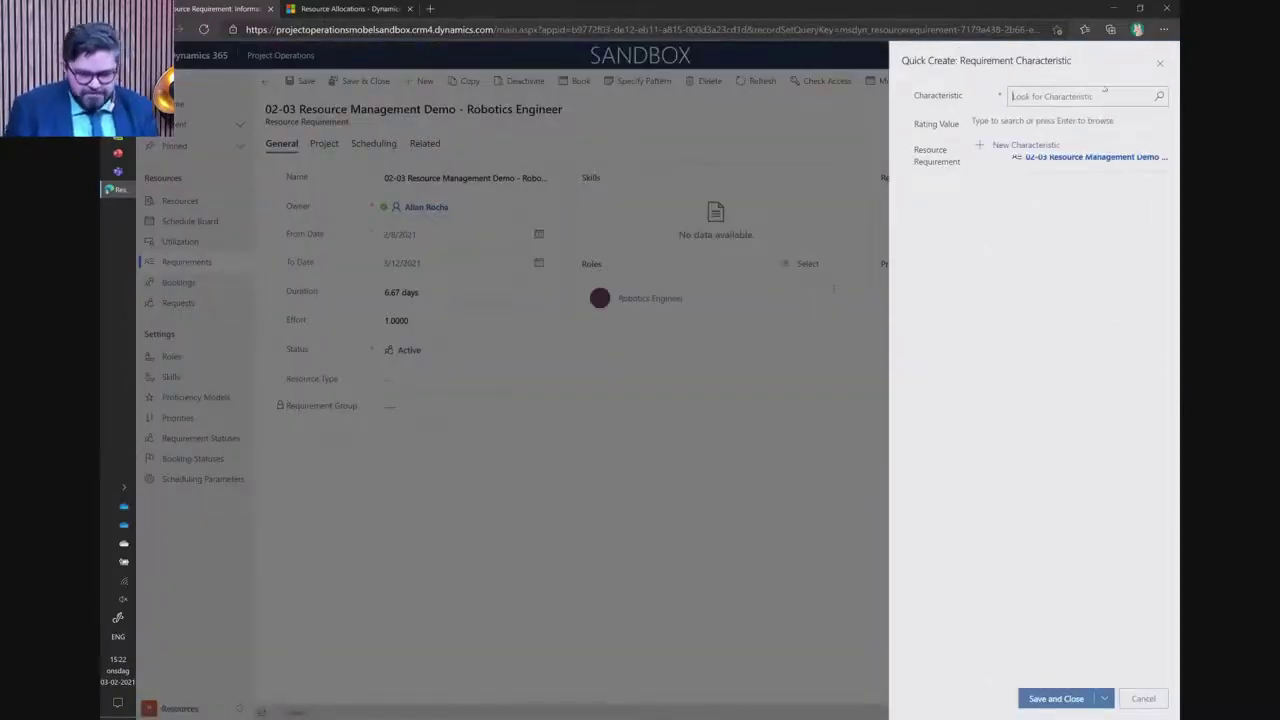
{"action": "left_click", "coordinate": [1160, 97]}
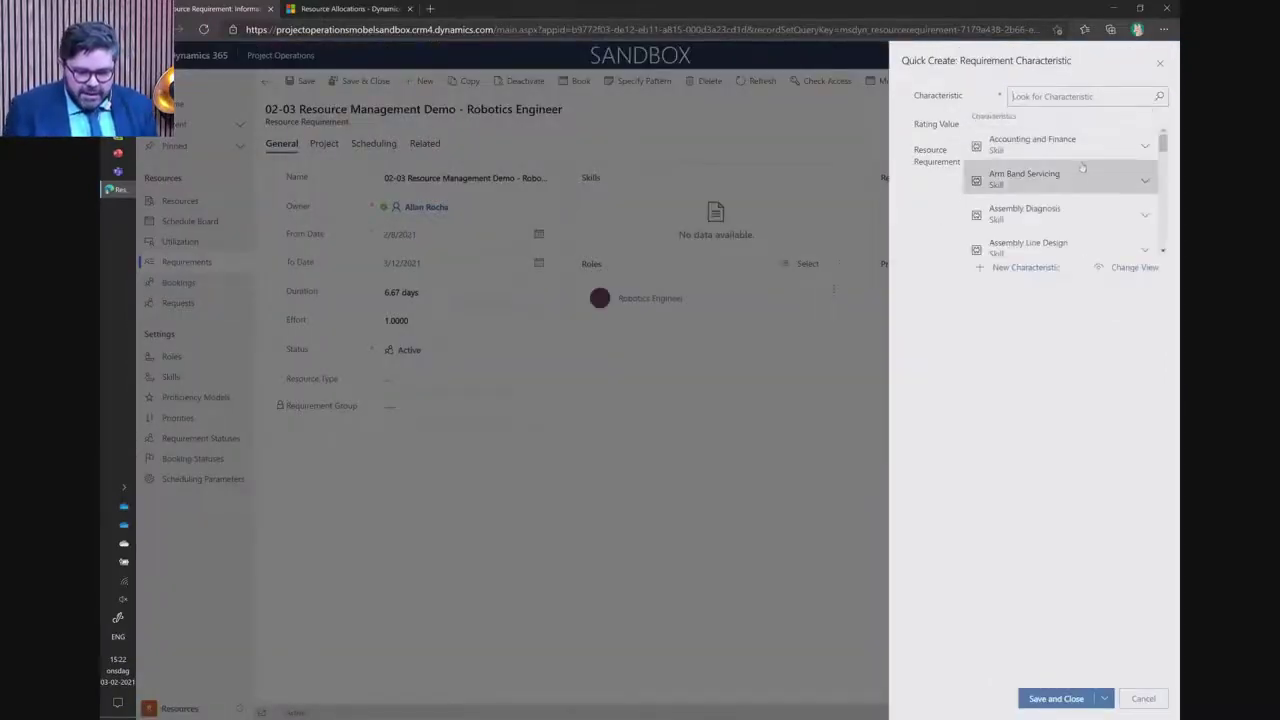
{"action": "left_click", "coordinate": [1069, 230]}
{"action": "left_click", "coordinate": [1159, 126]}
{"action": "left_click", "coordinate": [1040, 240]}
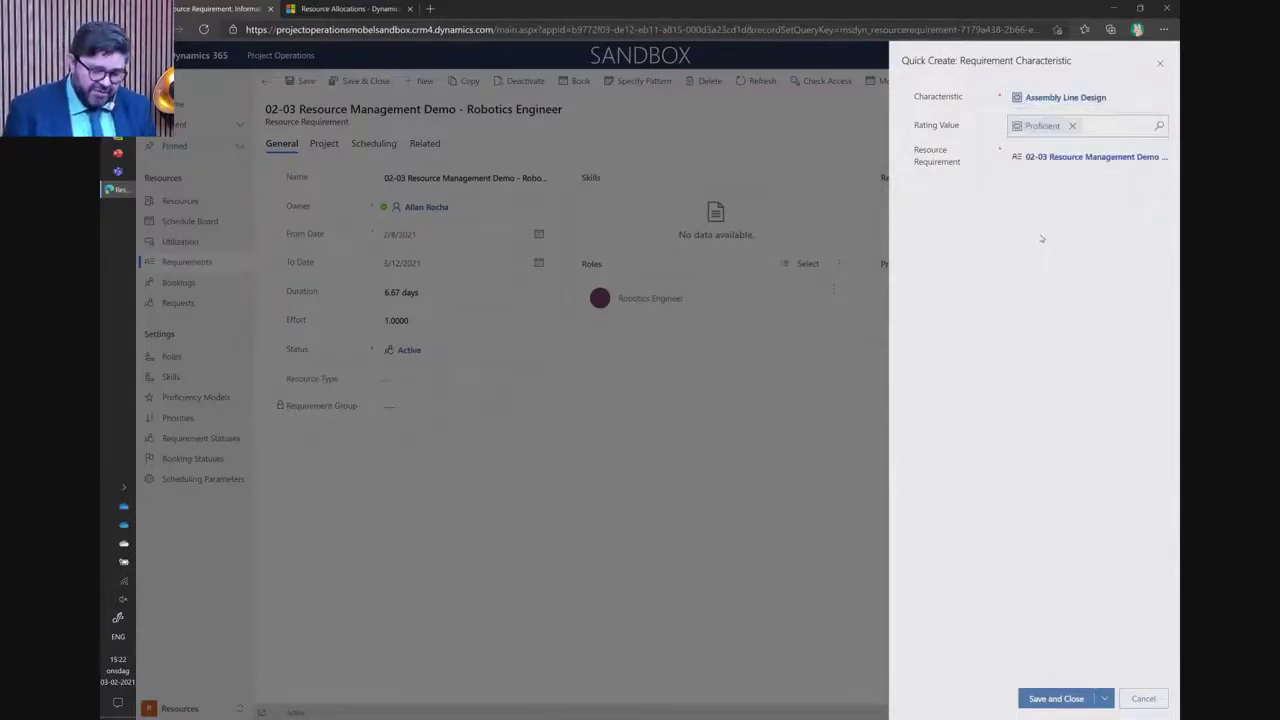
{"action": "left_click", "coordinate": [1050, 698]}
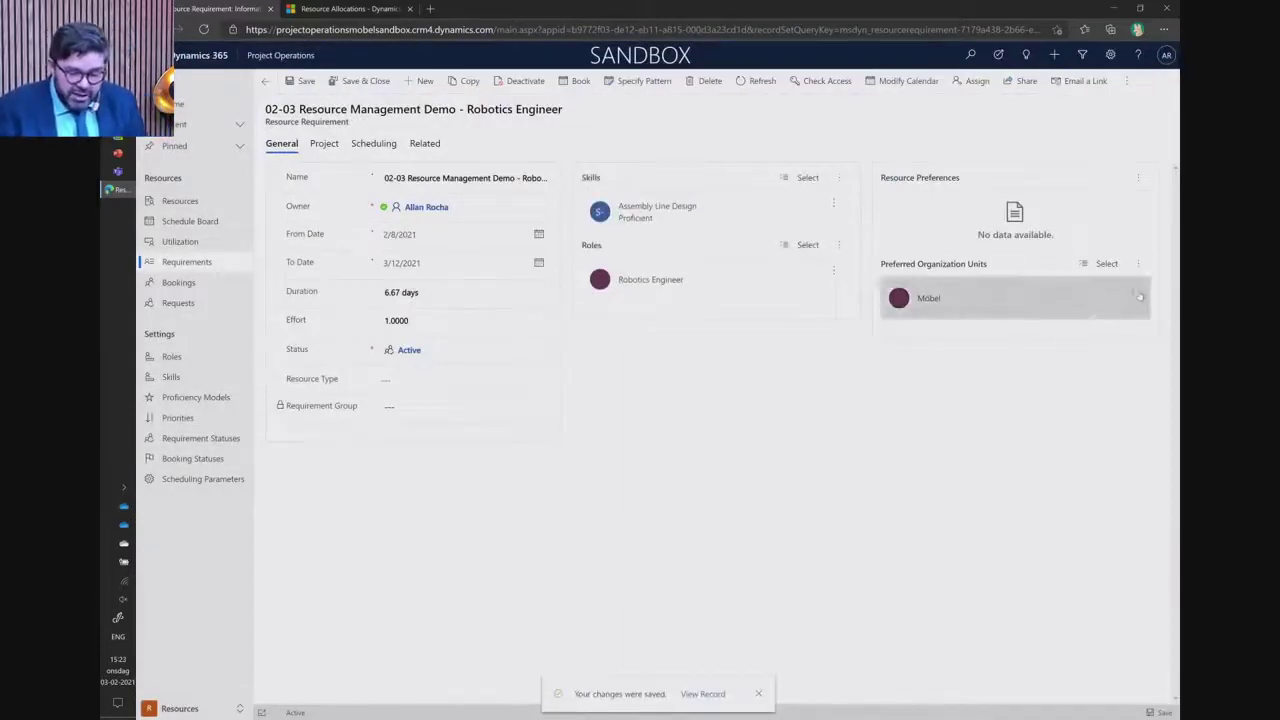
- Add Fabrikam France as a preferred organization unit of the requirement, then save and close the requirement
{"action": "left_click", "coordinate": [1138, 270]}
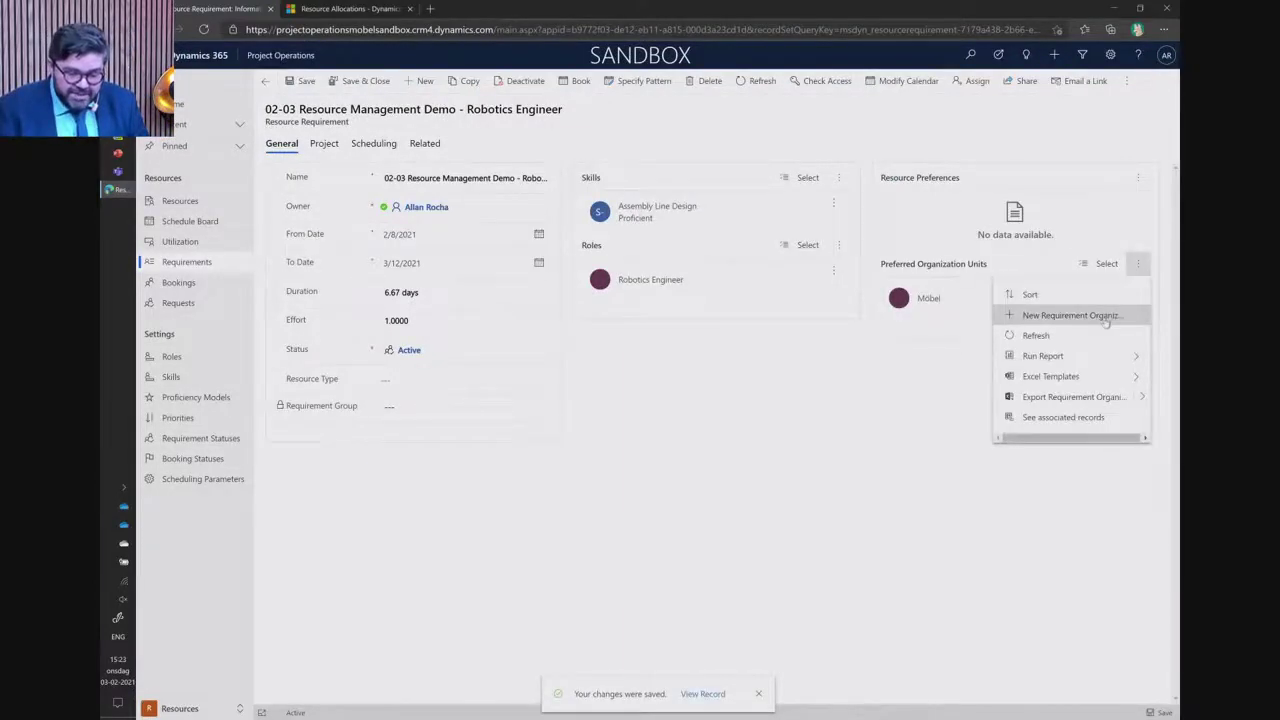
{"action": "left_click", "coordinate": [1100, 322]}
{"action": "left_click", "coordinate": [1070, 96]}
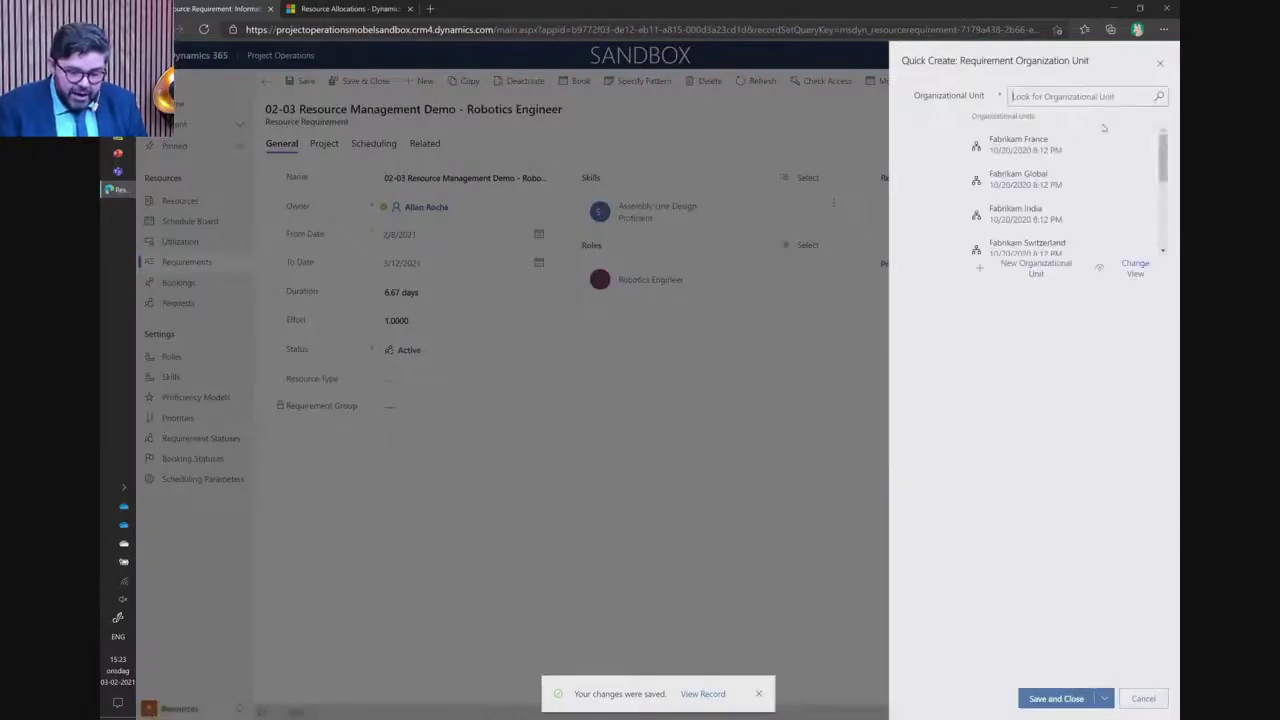
{"action": "left_click", "coordinate": [1043, 160]}
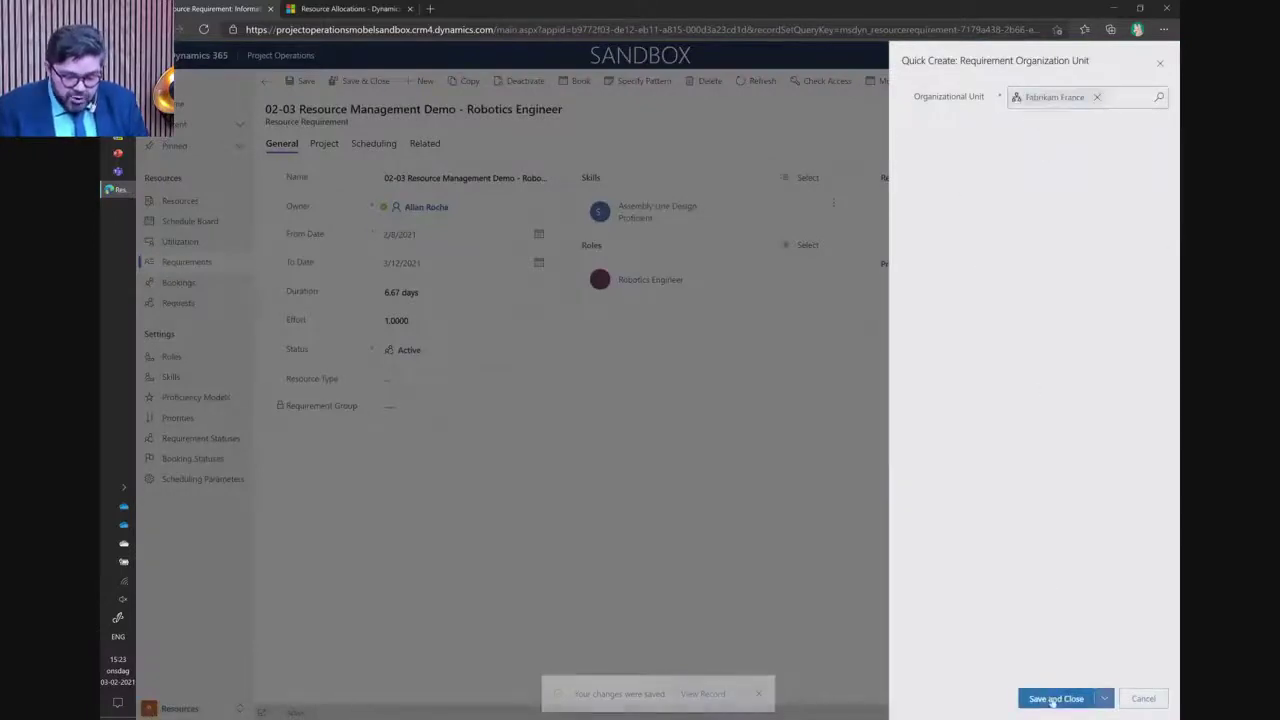
{"action": "left_click", "coordinate": [1052, 698]}
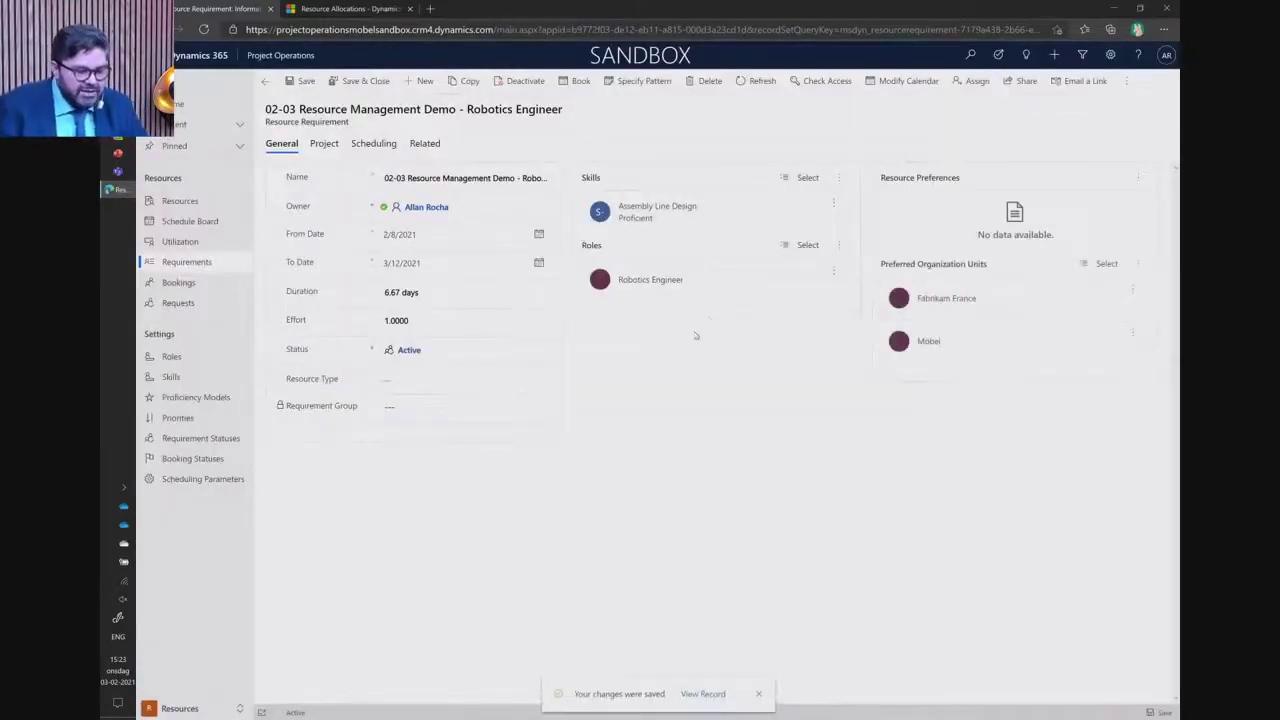
{"action": "left_click", "coordinate": [362, 84]}
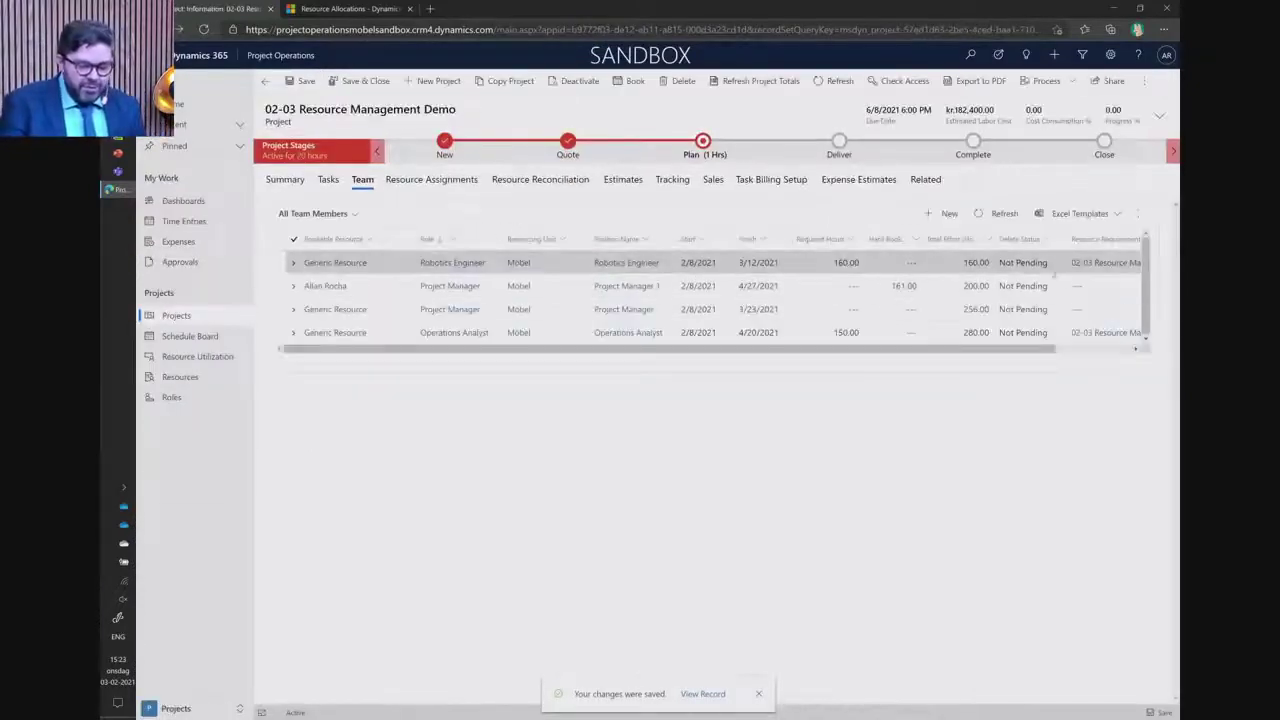
- Submit a request for the Robotics Engineer's resource requirement without comments, and check its request status in the project's team list
{"action": "left_click_drag", "start_coordinate": [1022, 350], "coordinate": [1112, 352]}
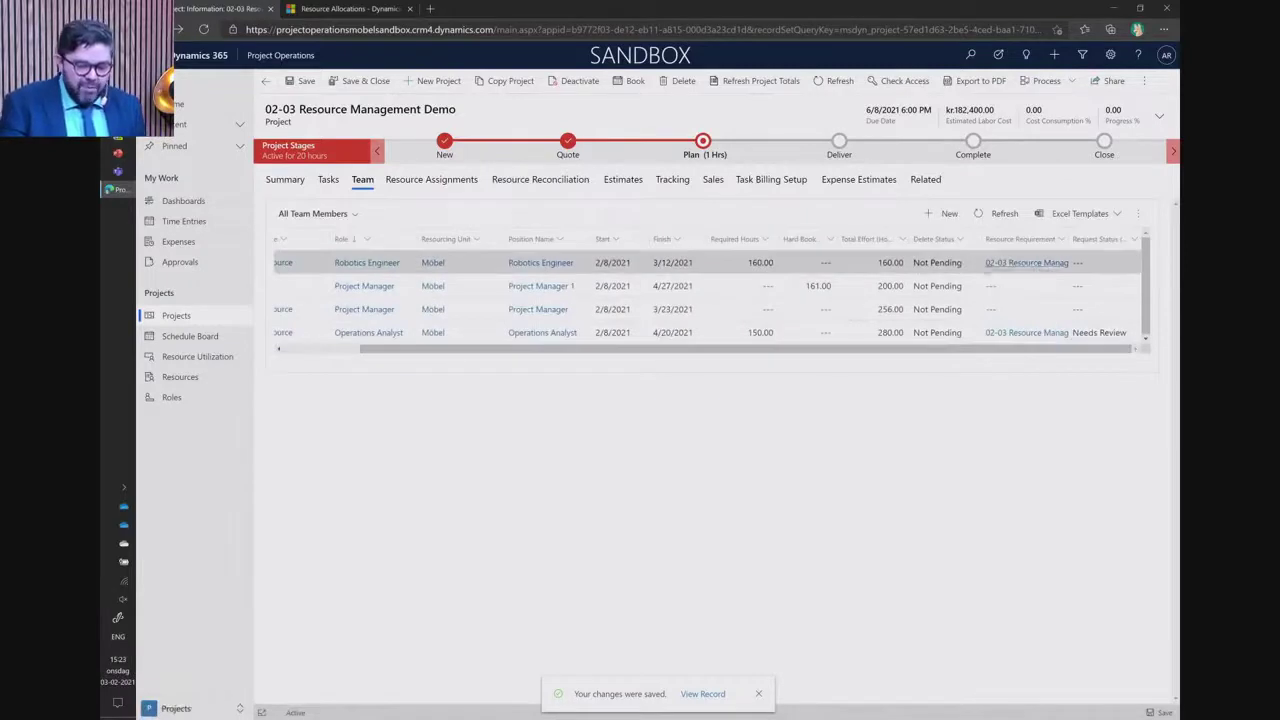
{"action": "left_click", "coordinate": [1040, 265]}
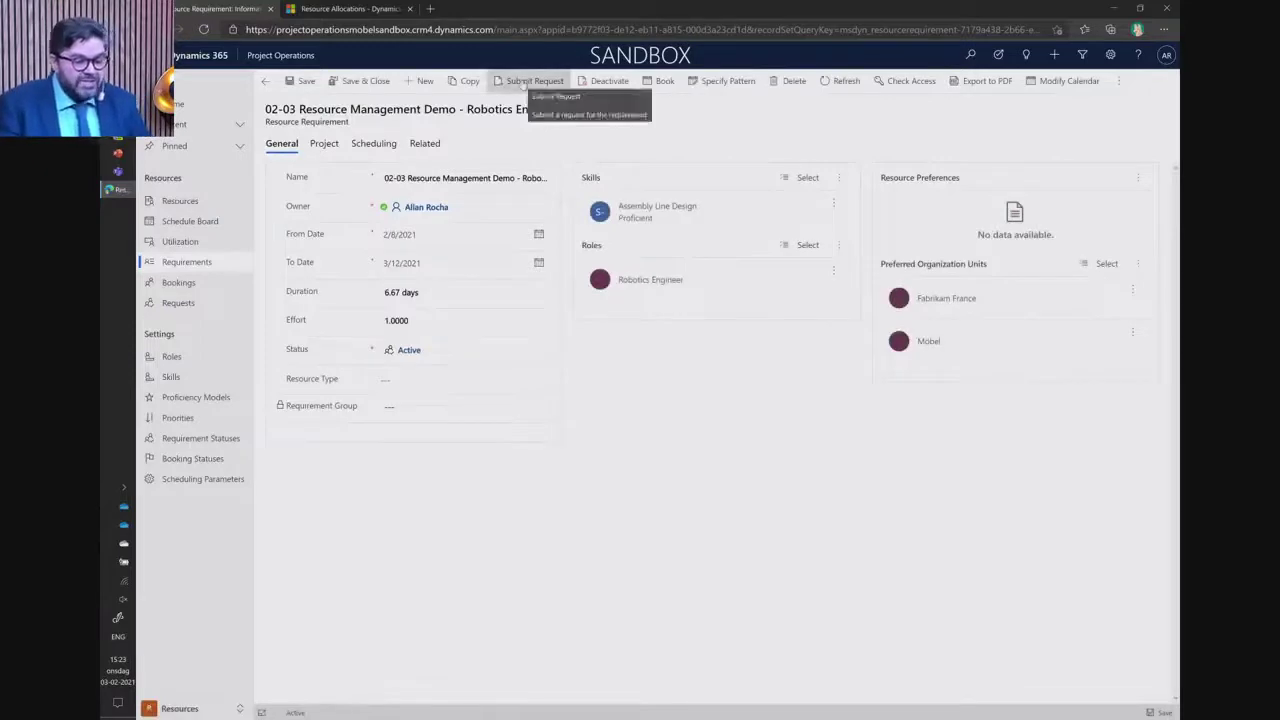
{"action": "left_click", "coordinate": [523, 85]}
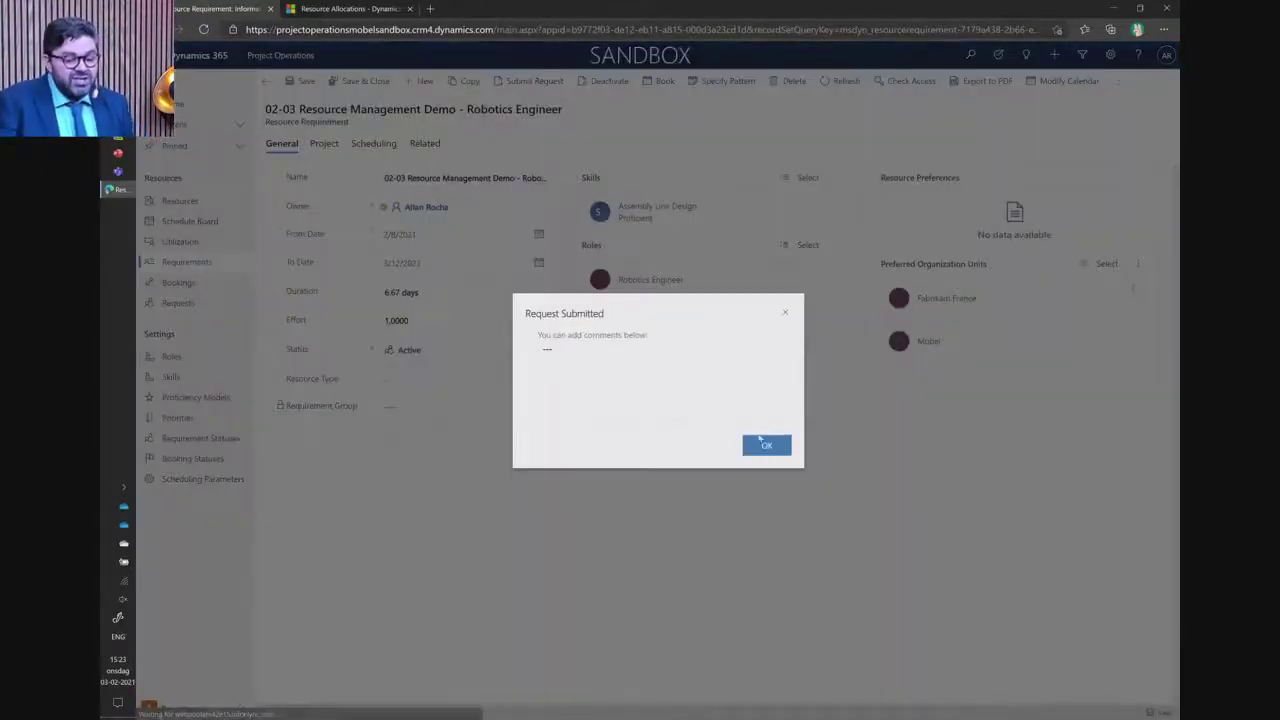
{"action": "left_click", "coordinate": [766, 449]}
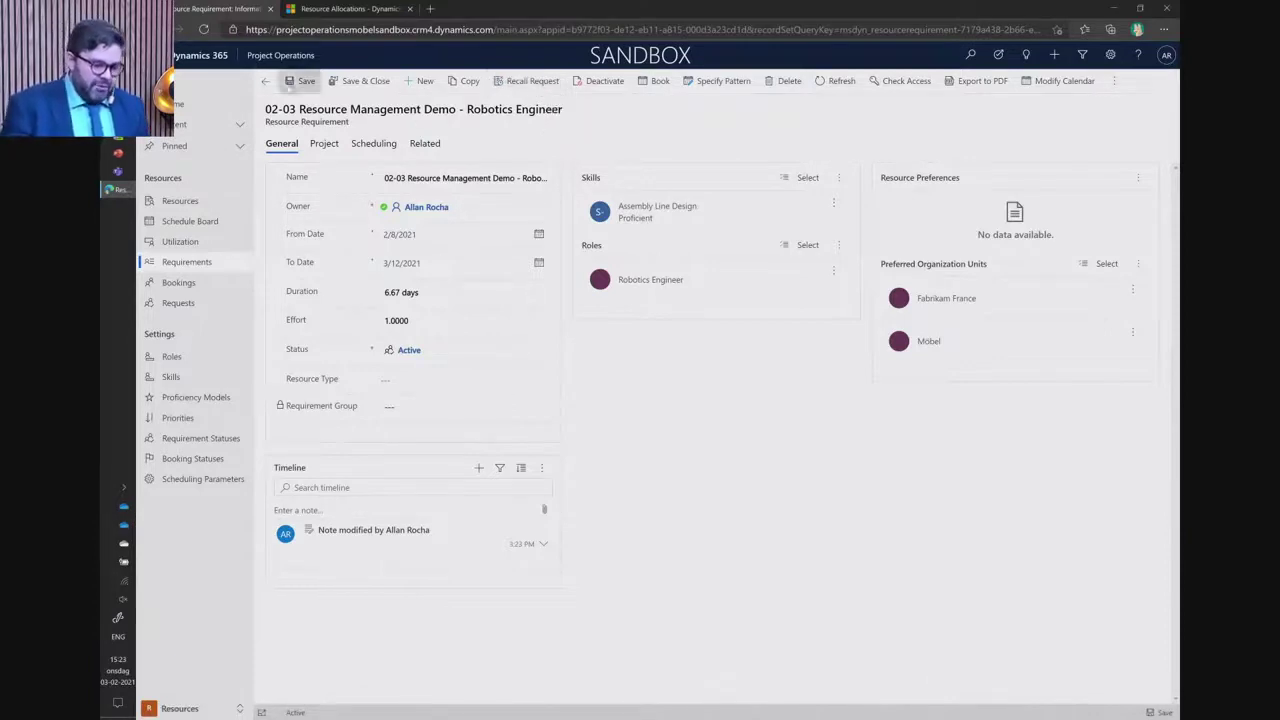
{"action": "left_click", "coordinate": [363, 84]}
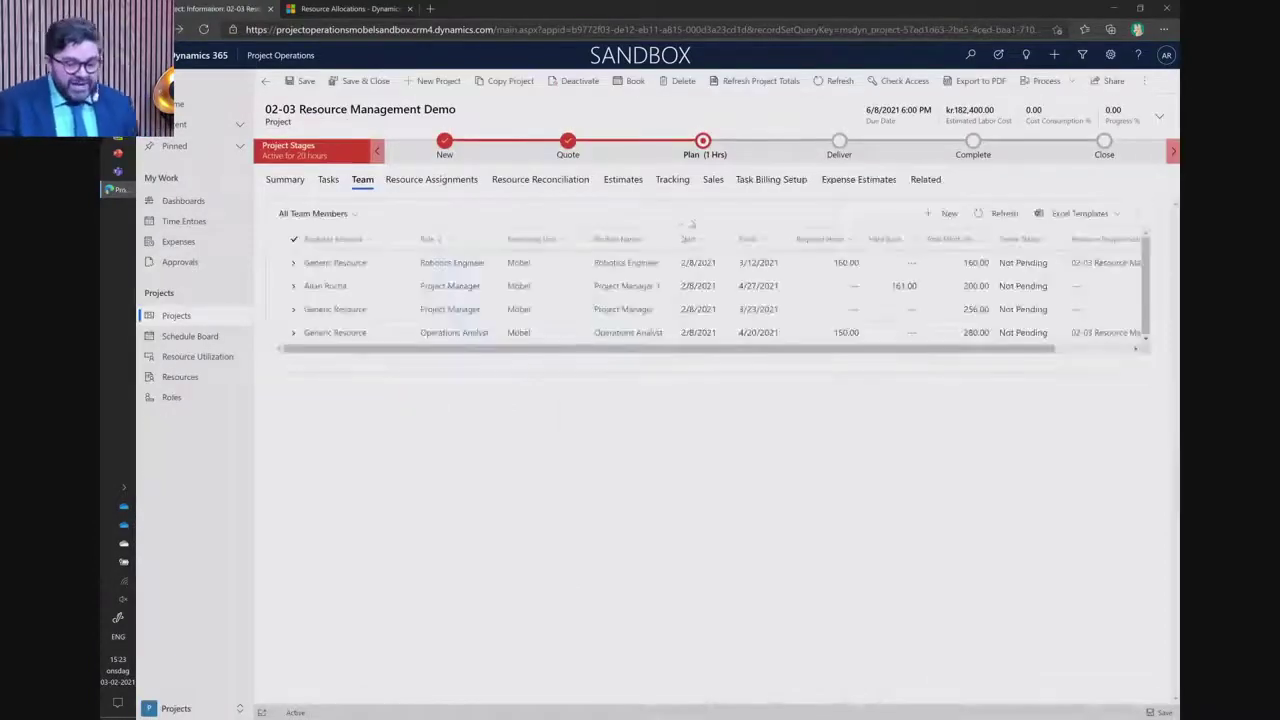
{"action": "left_click_drag", "start_coordinate": [979, 351], "coordinate": [1044, 350]}
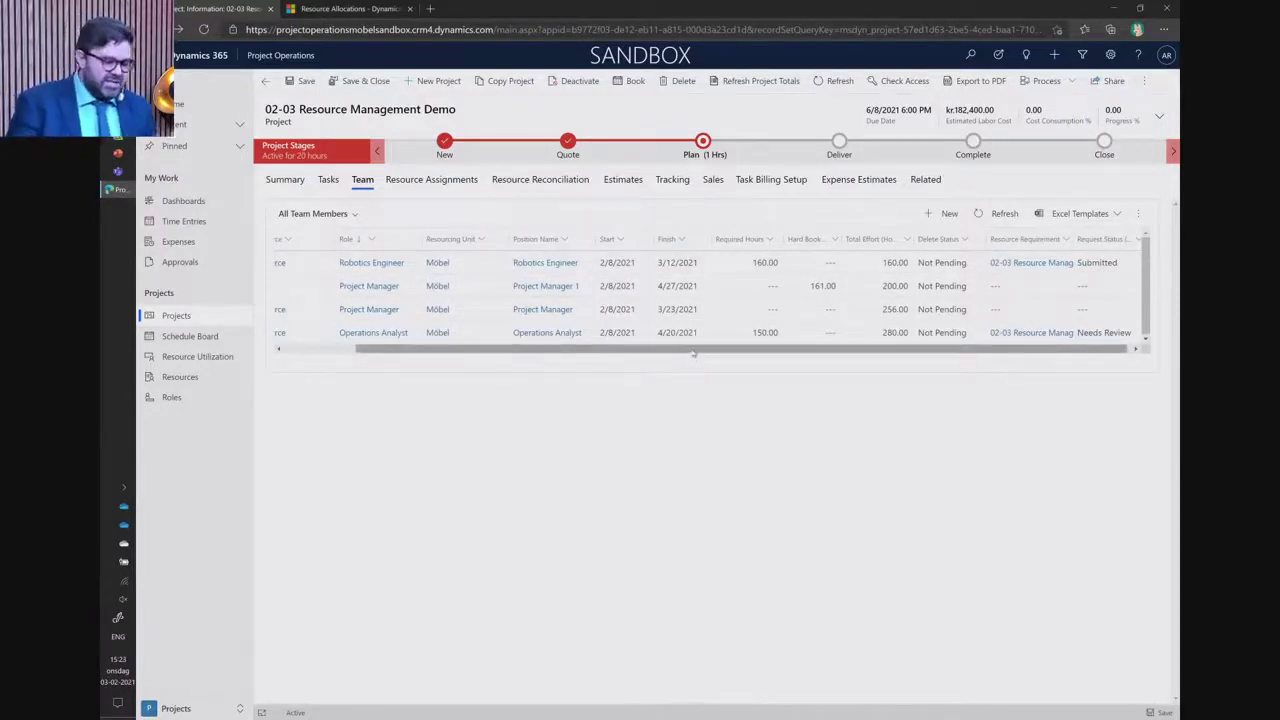
{"action": "left_click_drag", "start_coordinate": [693, 353], "coordinate": [558, 350]}
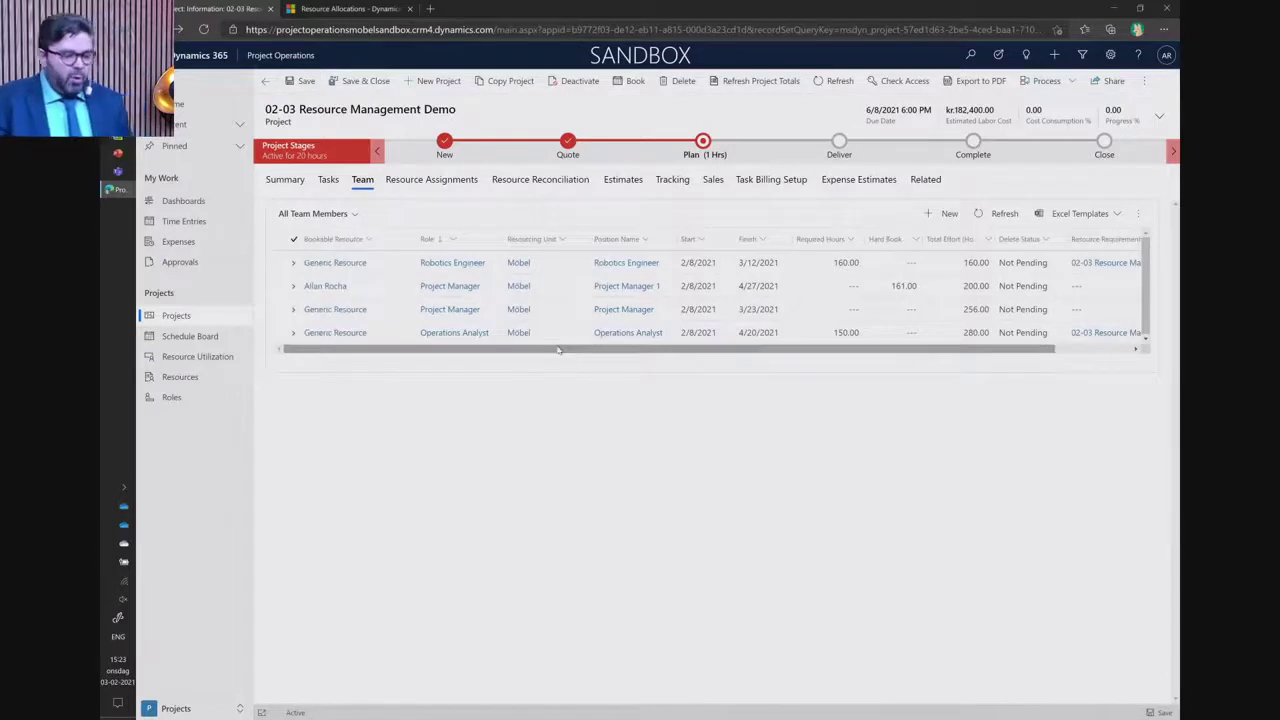
- Switch to the Resources area and view the list of active resource requests
{"action": "left_click", "coordinate": [182, 708]}
{"action": "left_click", "coordinate": [195, 625]}
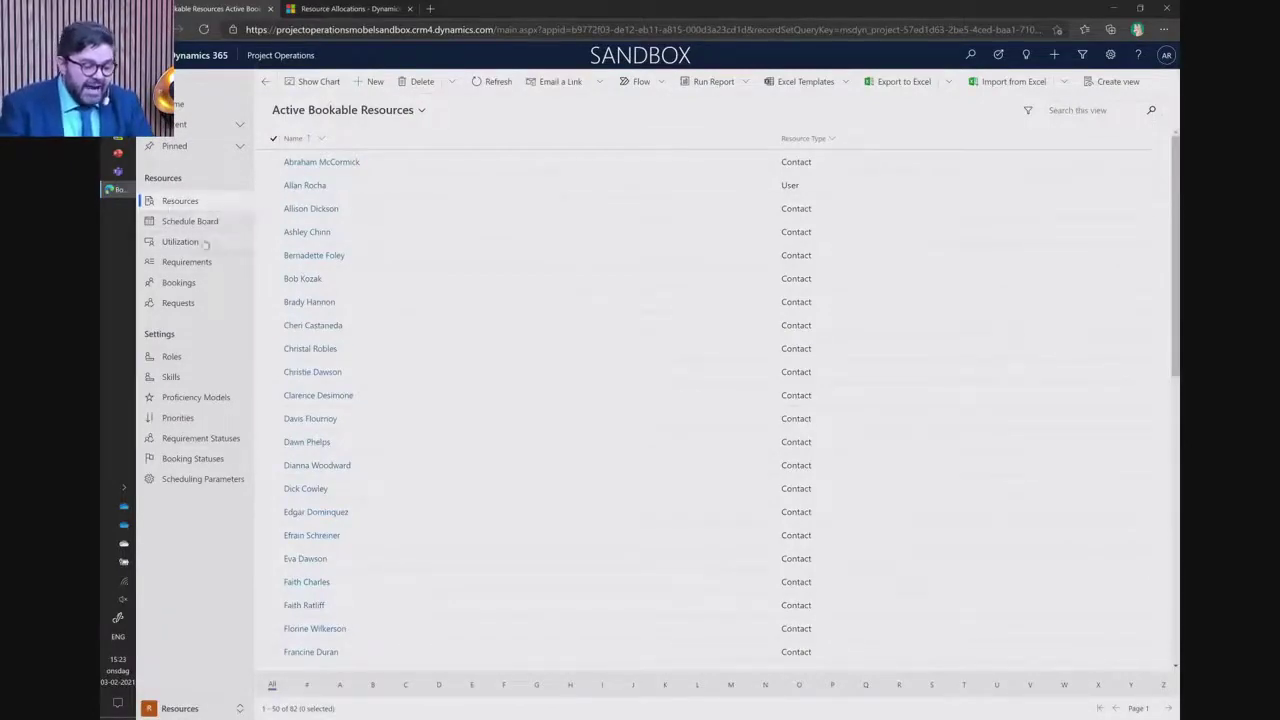
{"action": "left_click", "coordinate": [190, 302]}
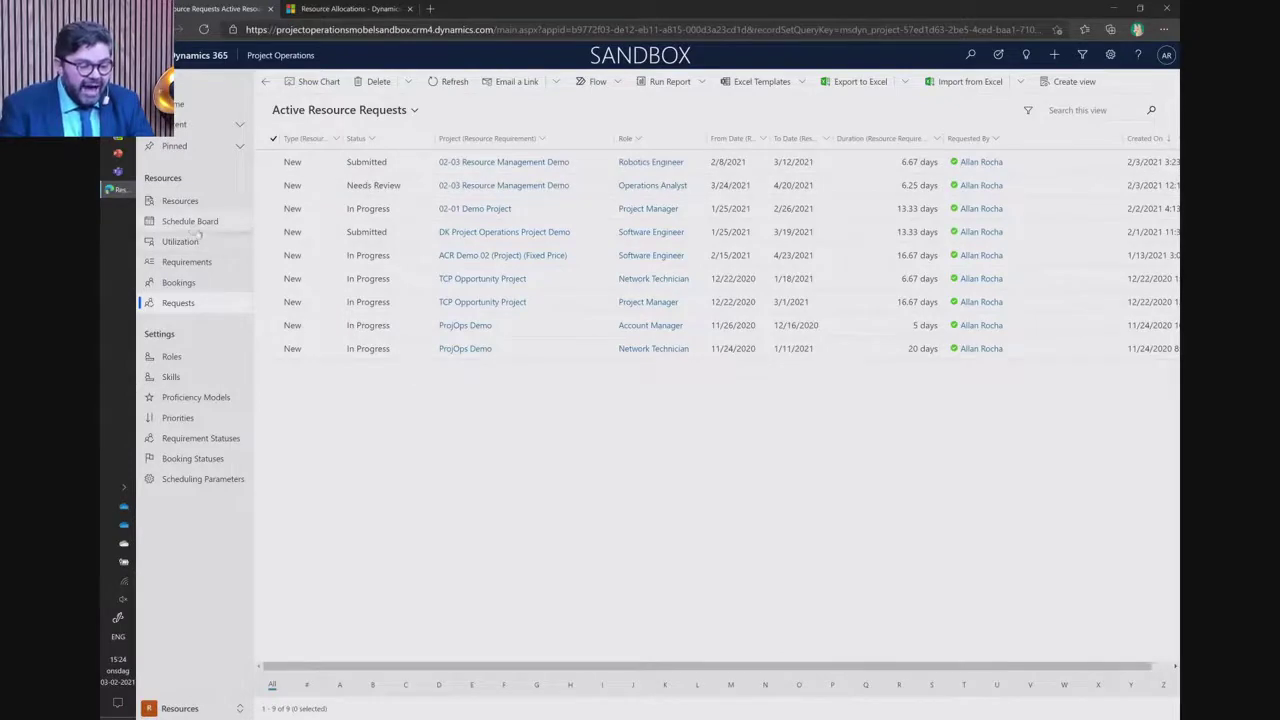
- Open the monthly schedule board, hide the filter pane and examine the third listed resource's project bookings
{"action": "left_click", "coordinate": [193, 225]}
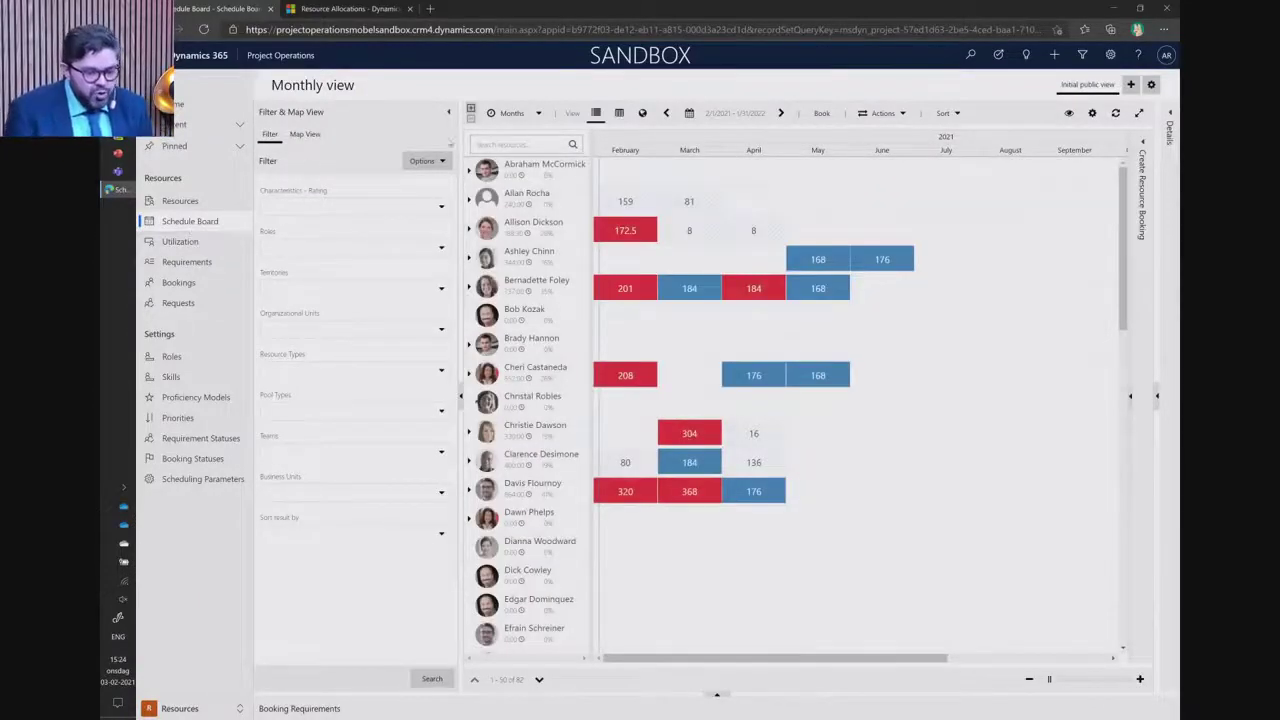
{"action": "left_click", "coordinate": [448, 113]}
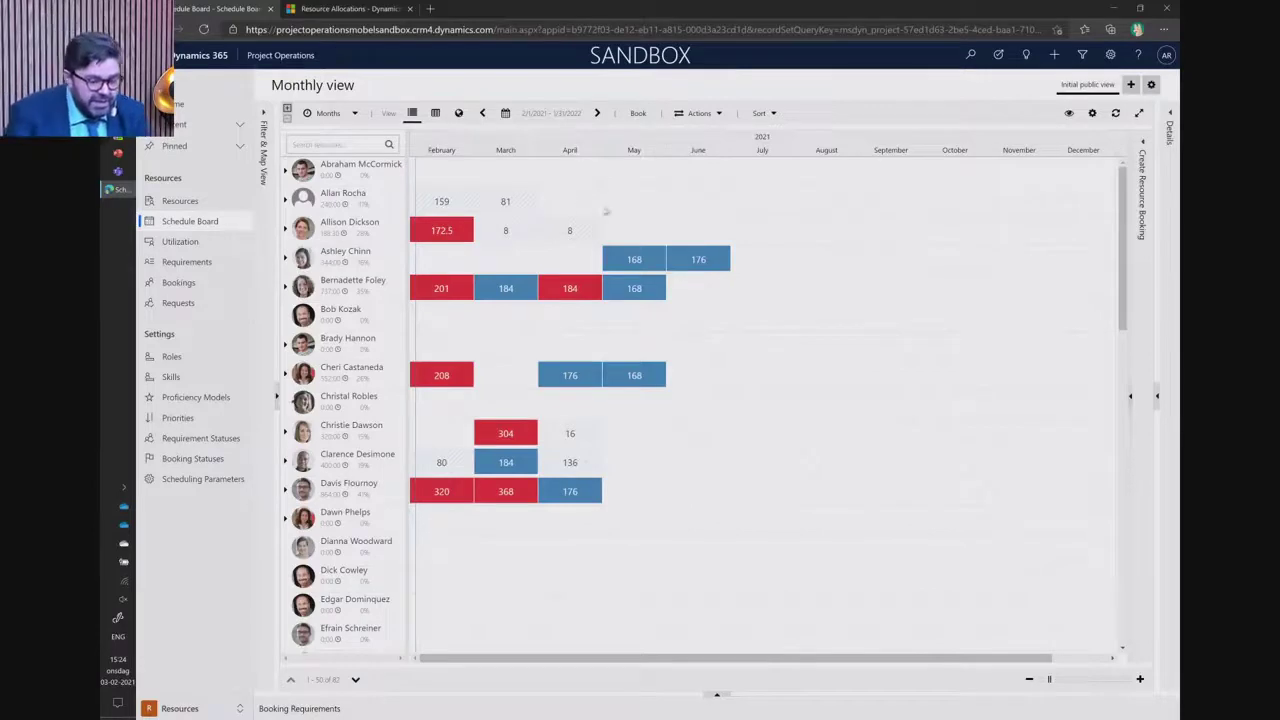
{"action": "left_click", "coordinate": [595, 230]}
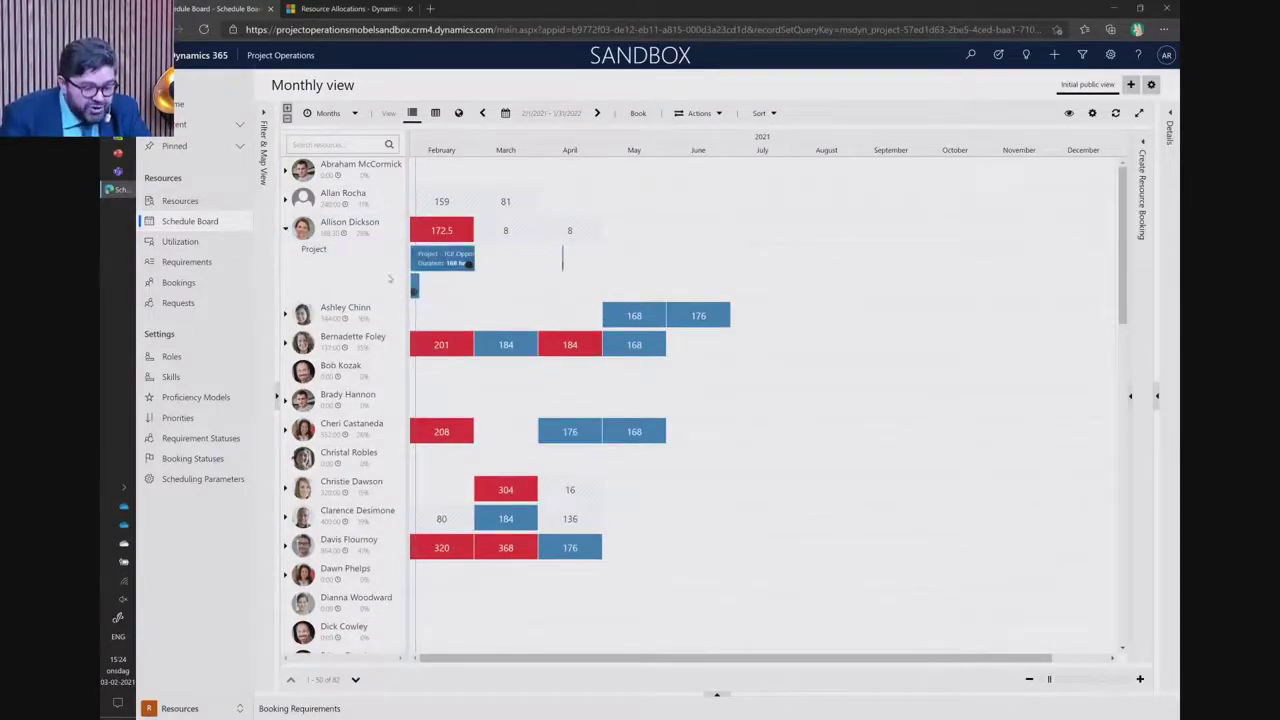
- Expand the fourth listed resource's bookings and move the DK Project Operations project booking to start in June
{"action": "left_click", "coordinate": [285, 229]}
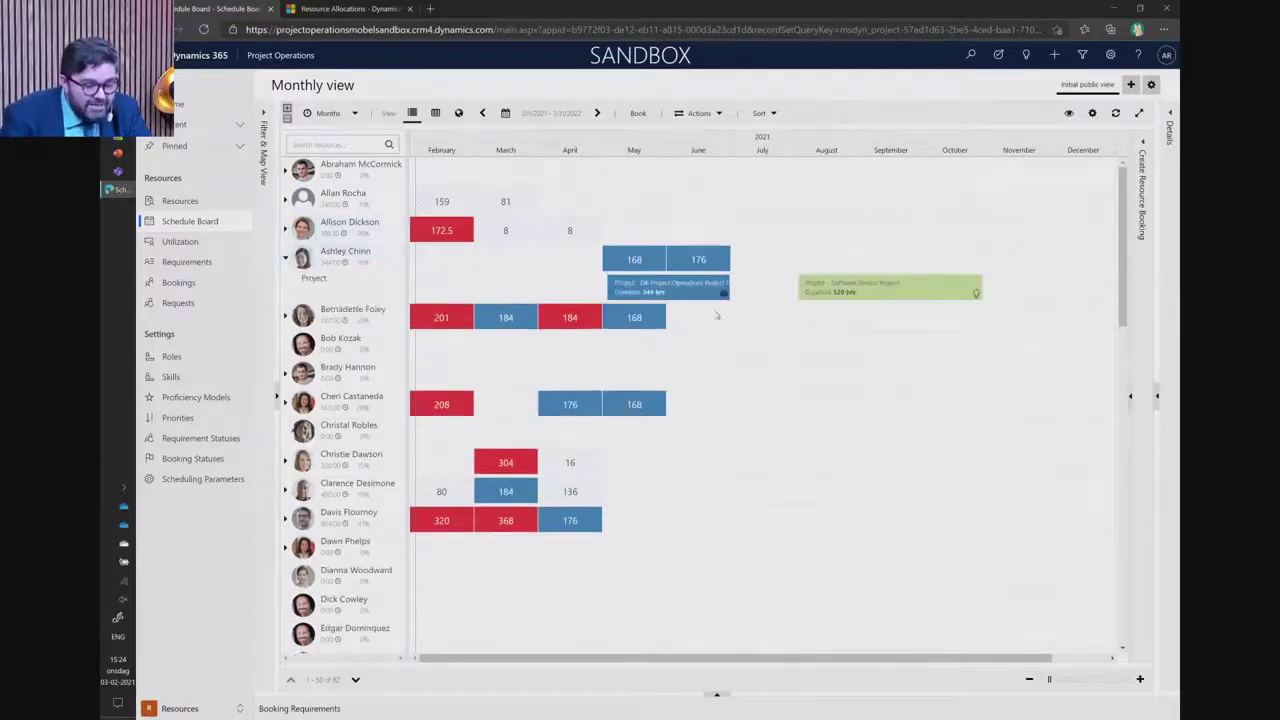
{"action": "left_click_drag", "start_coordinate": [655, 291], "coordinate": [712, 294]}
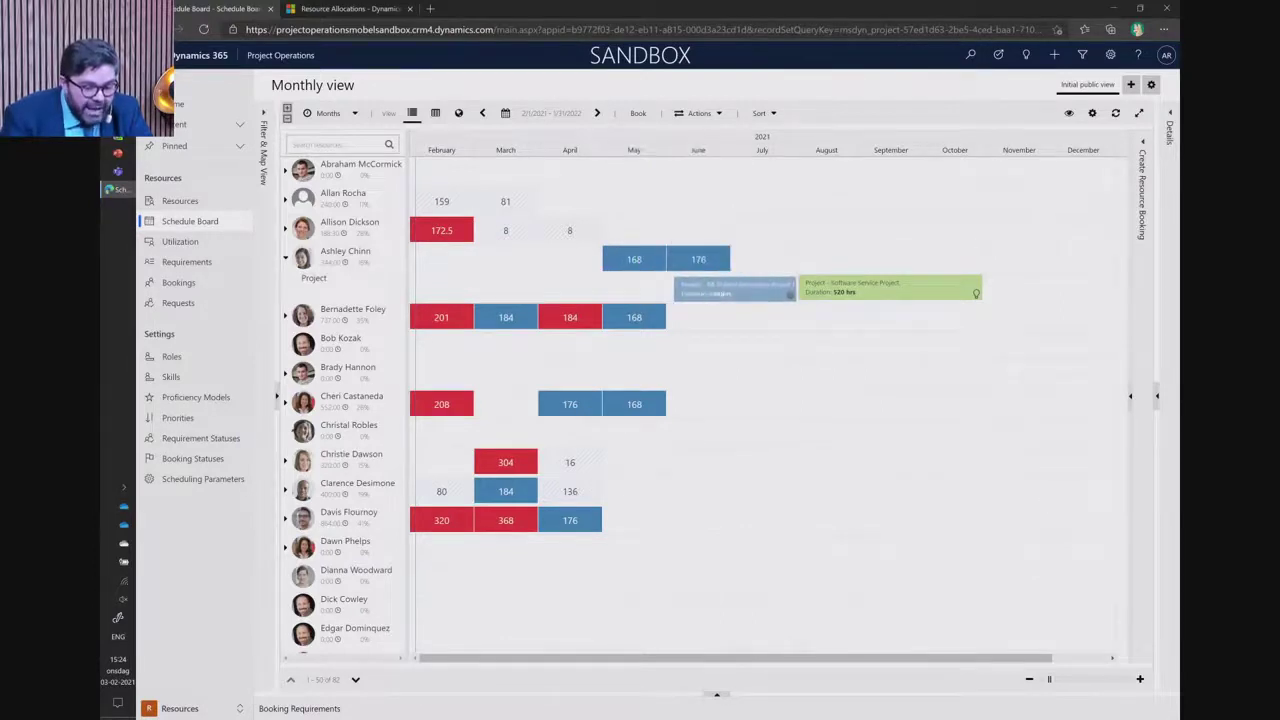
{"action": "left_click", "coordinate": [690, 432]}
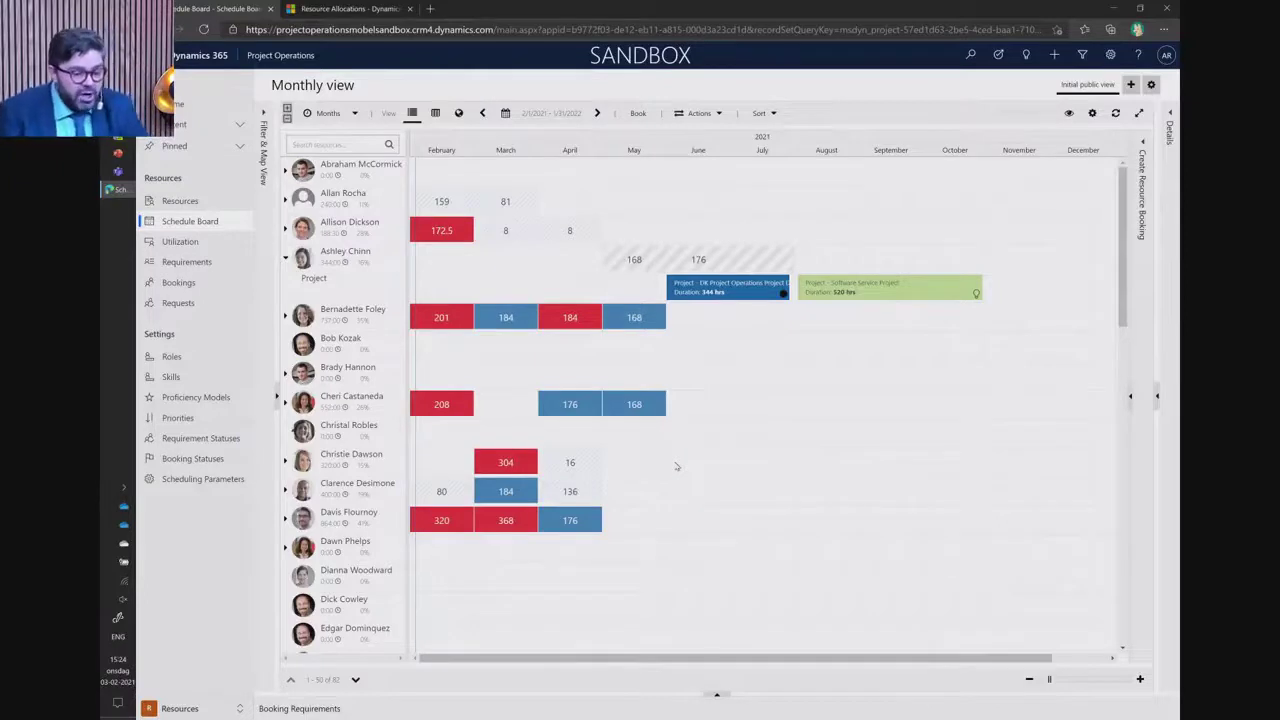
- Find availability for the 02-03 Resource Management Demo - Robotics Engineer requirement among the open requirements
{"action": "left_click", "coordinate": [718, 697]}
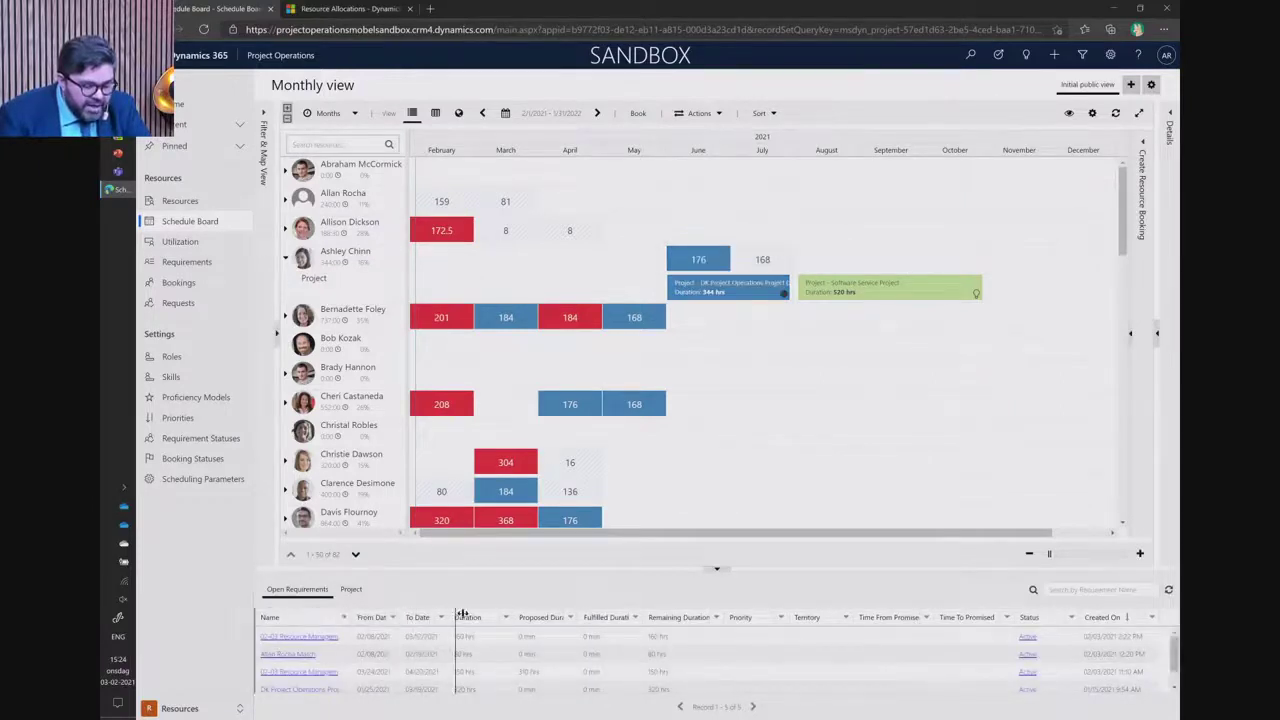
{"action": "left_click_drag", "start_coordinate": [456, 615], "coordinate": [465, 618]}
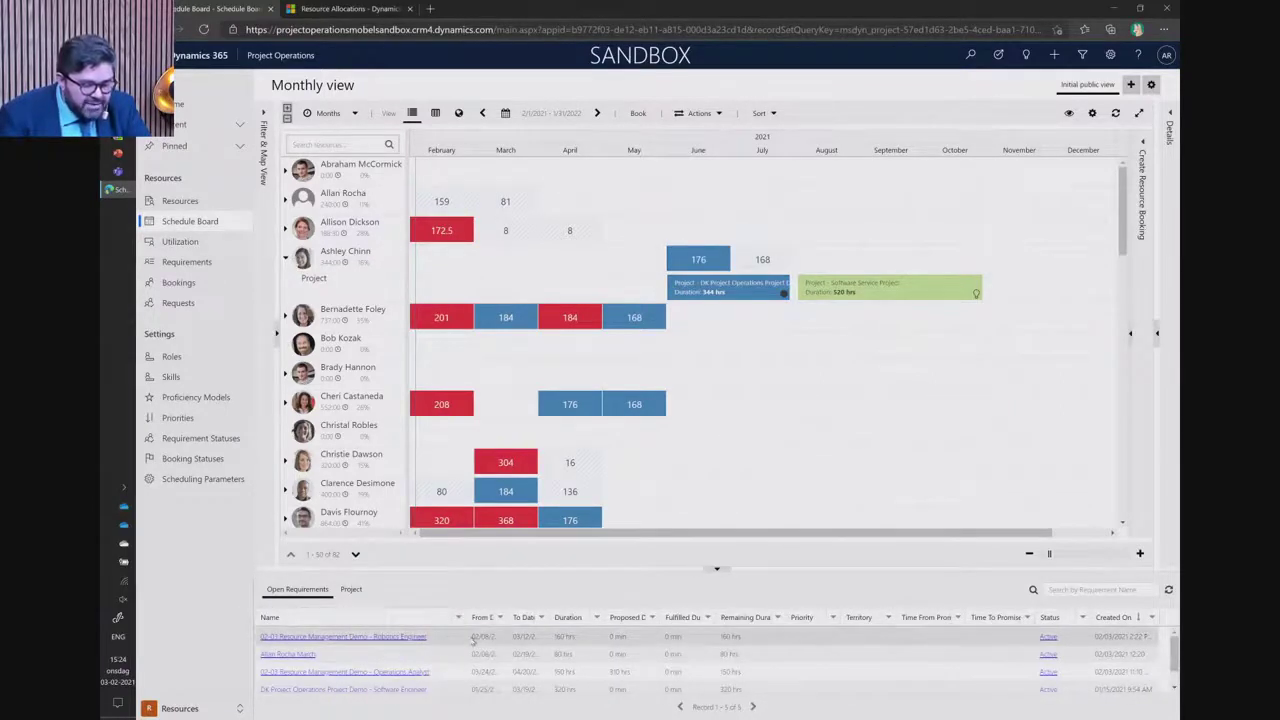
{"action": "left_click", "coordinate": [486, 636]}
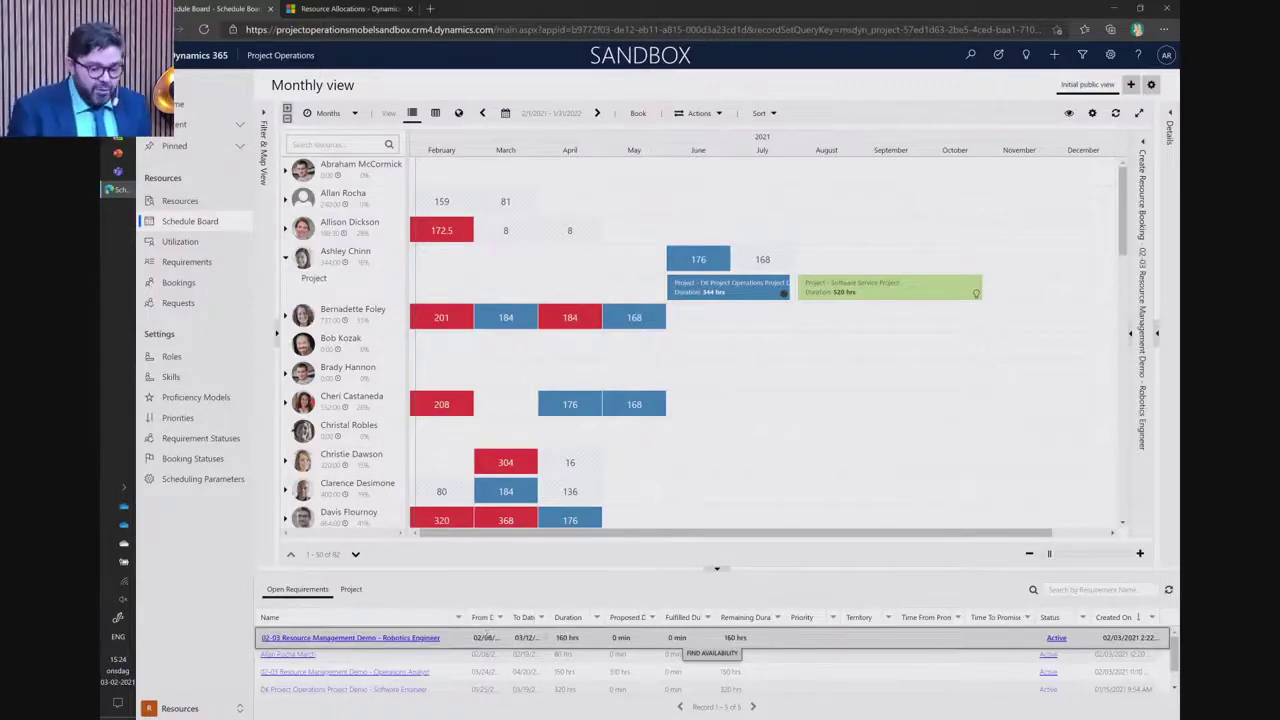
{"action": "left_click", "coordinate": [719, 656]}
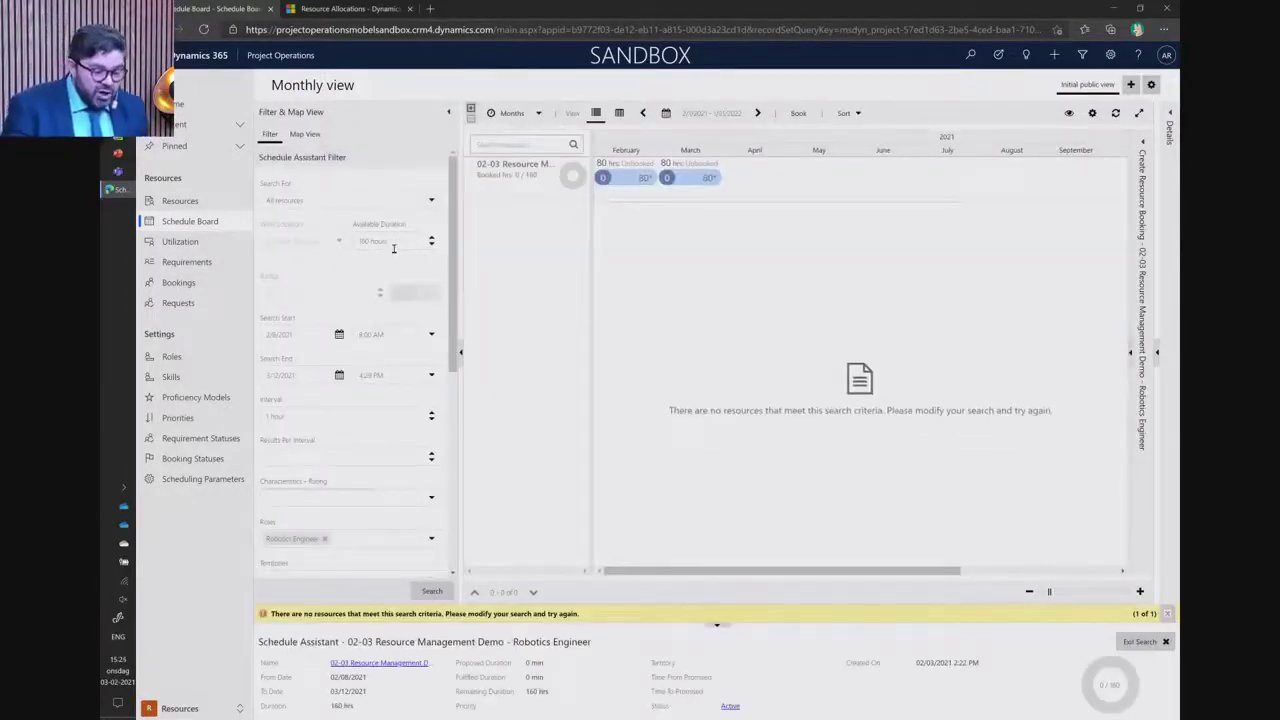
- Remove the Möbel organizational unit from the Schedule Assistant filter and rerun the availability search
{"action": "scroll", "coordinate": [364, 420], "scroll_direction": "down", "scroll_amount": 2}
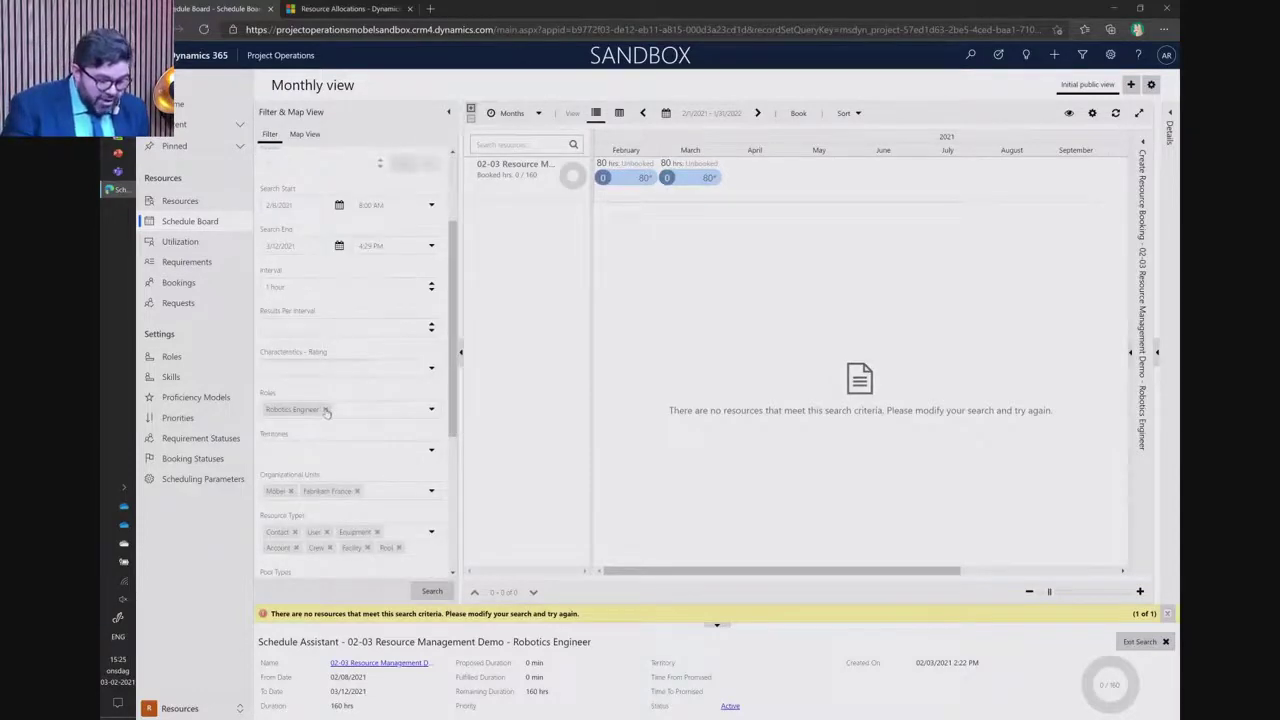
{"action": "scroll", "coordinate": [320, 425], "scroll_direction": "down", "scroll_amount": 1}
{"action": "left_click", "coordinate": [294, 427]}
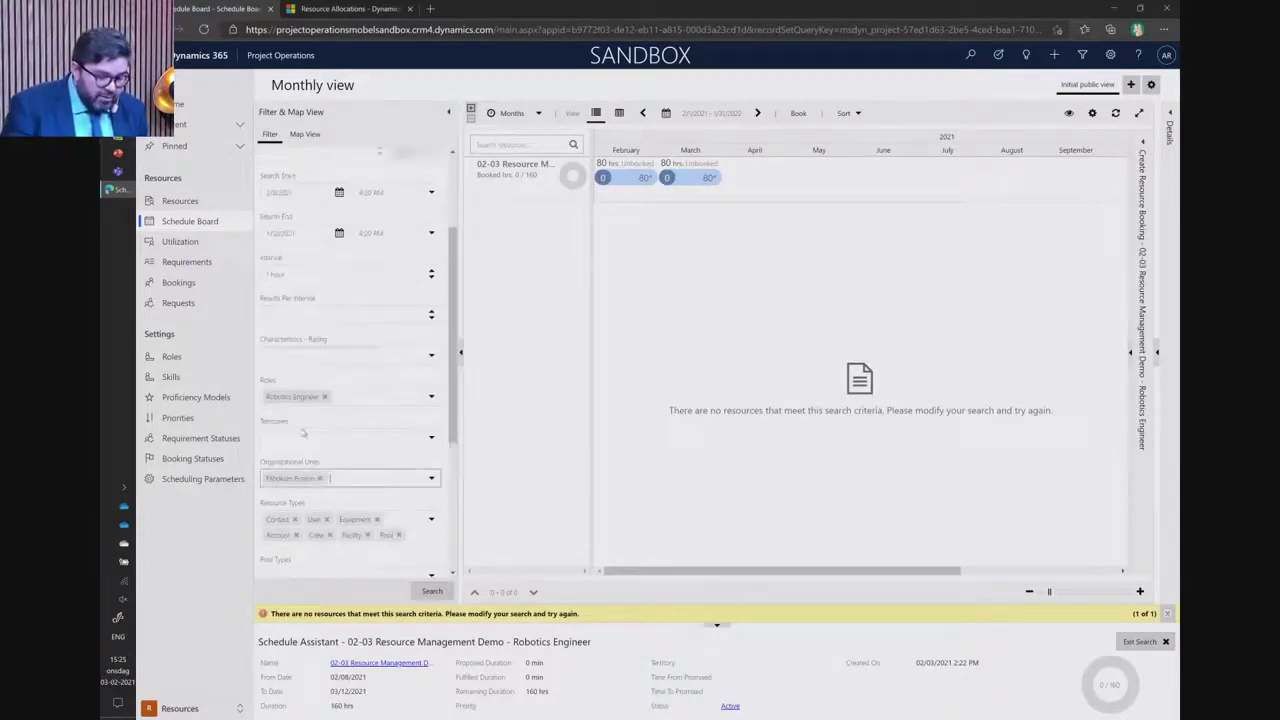
{"action": "scroll", "coordinate": [332, 444], "scroll_direction": "down", "scroll_amount": 2}
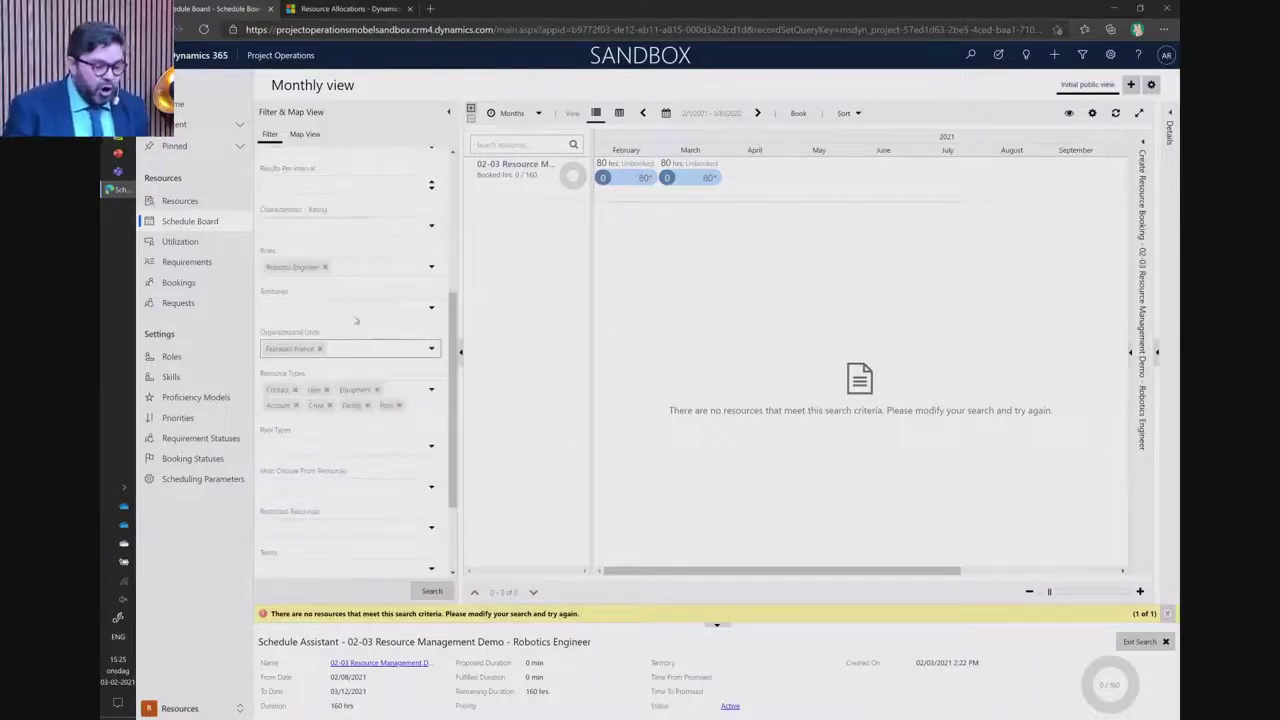
{"action": "scroll", "coordinate": [370, 327], "scroll_direction": "up", "scroll_amount": 3}
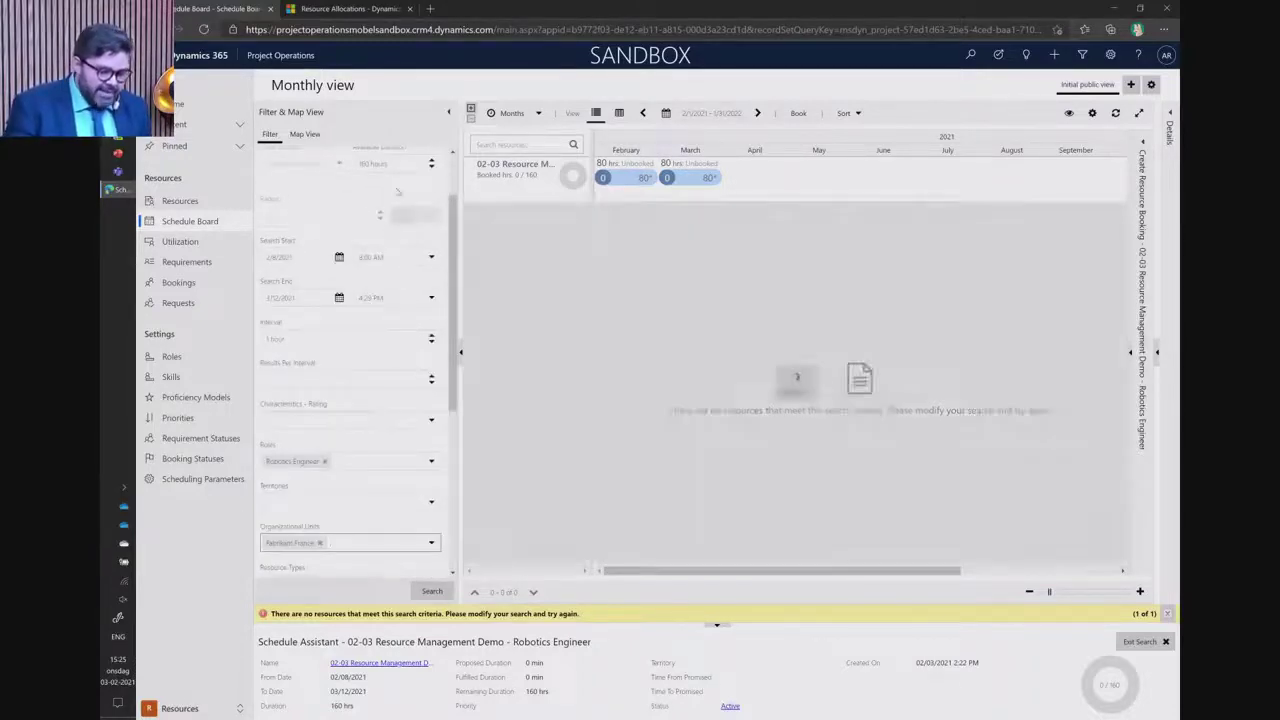
- Adjust the available duration, remove the Robotics Engineer role and Fabrikam France from the filter, and search for resources again
{"action": "left_click", "coordinate": [397, 162]}
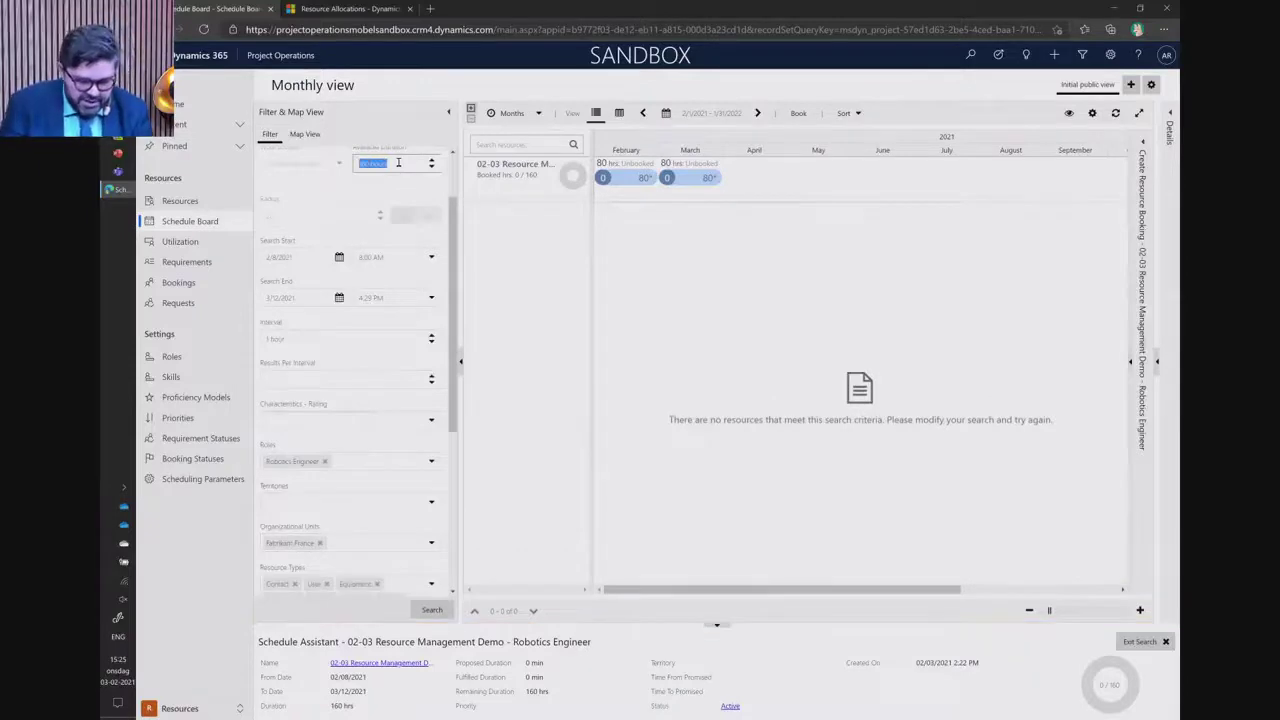
{"action": "scroll", "coordinate": [341, 387], "scroll_direction": "down", "scroll_amount": 2}
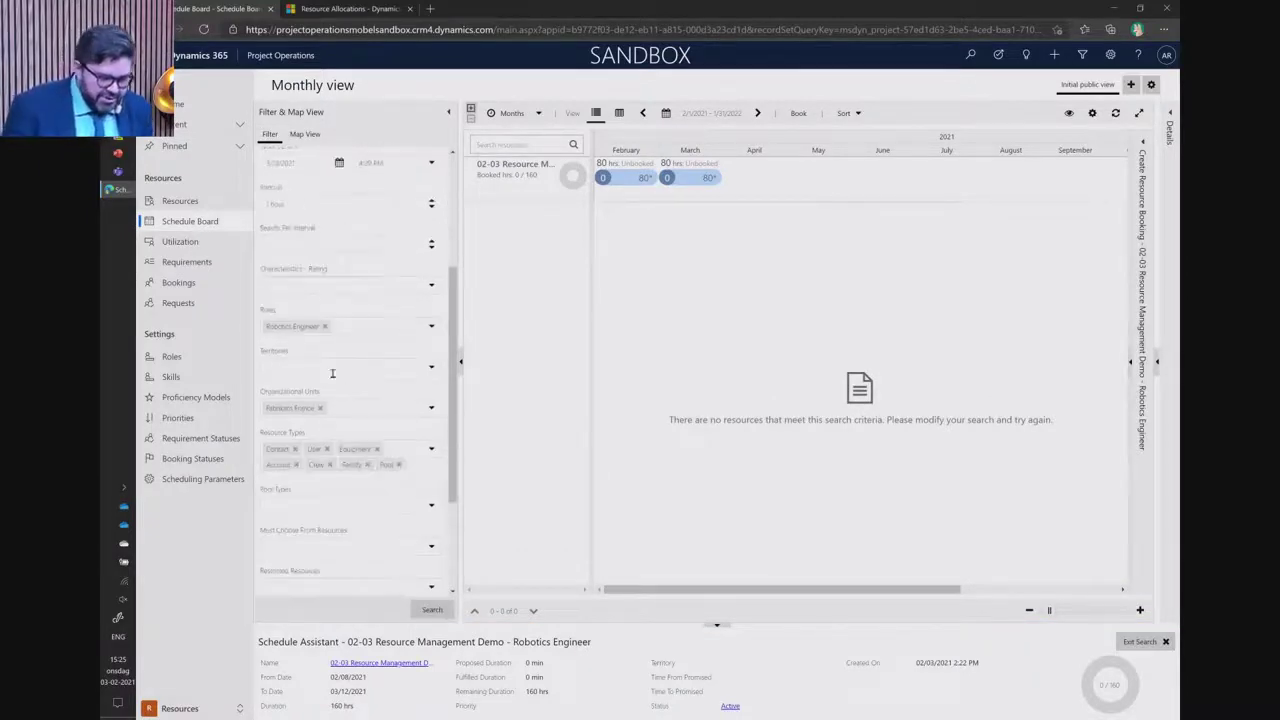
{"action": "left_click", "coordinate": [326, 327]}
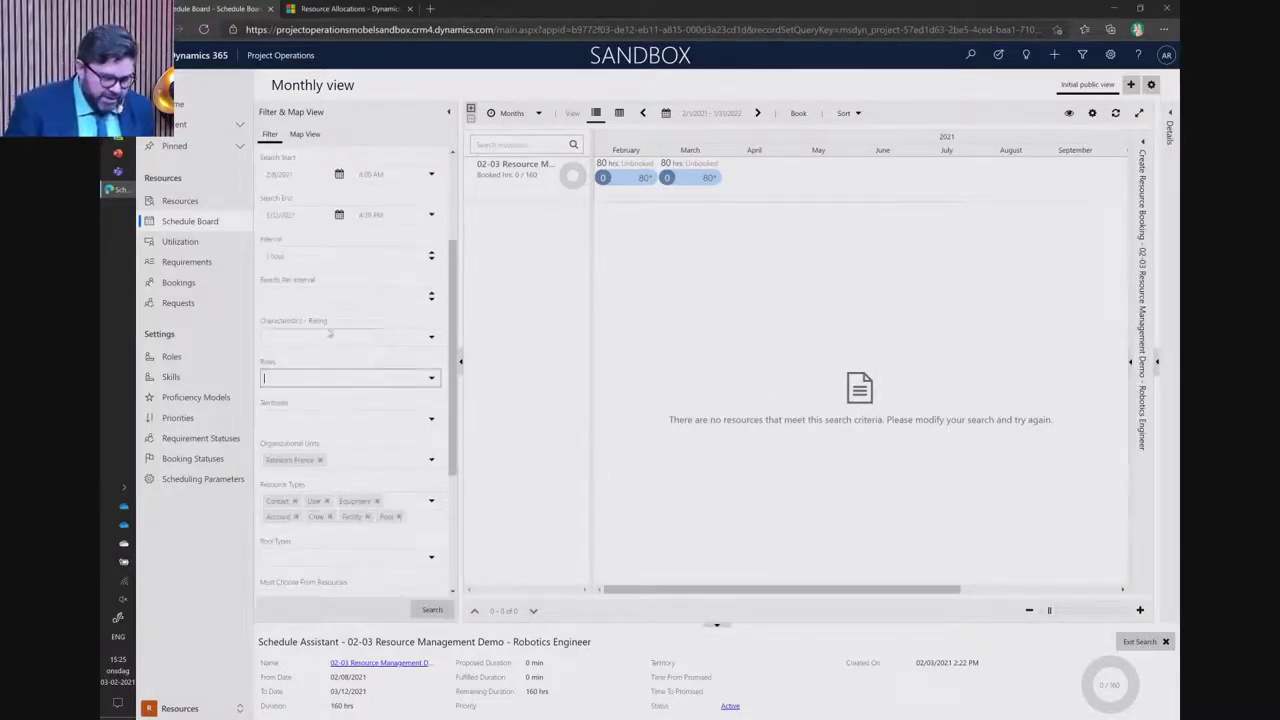
{"action": "left_click", "coordinate": [320, 460]}
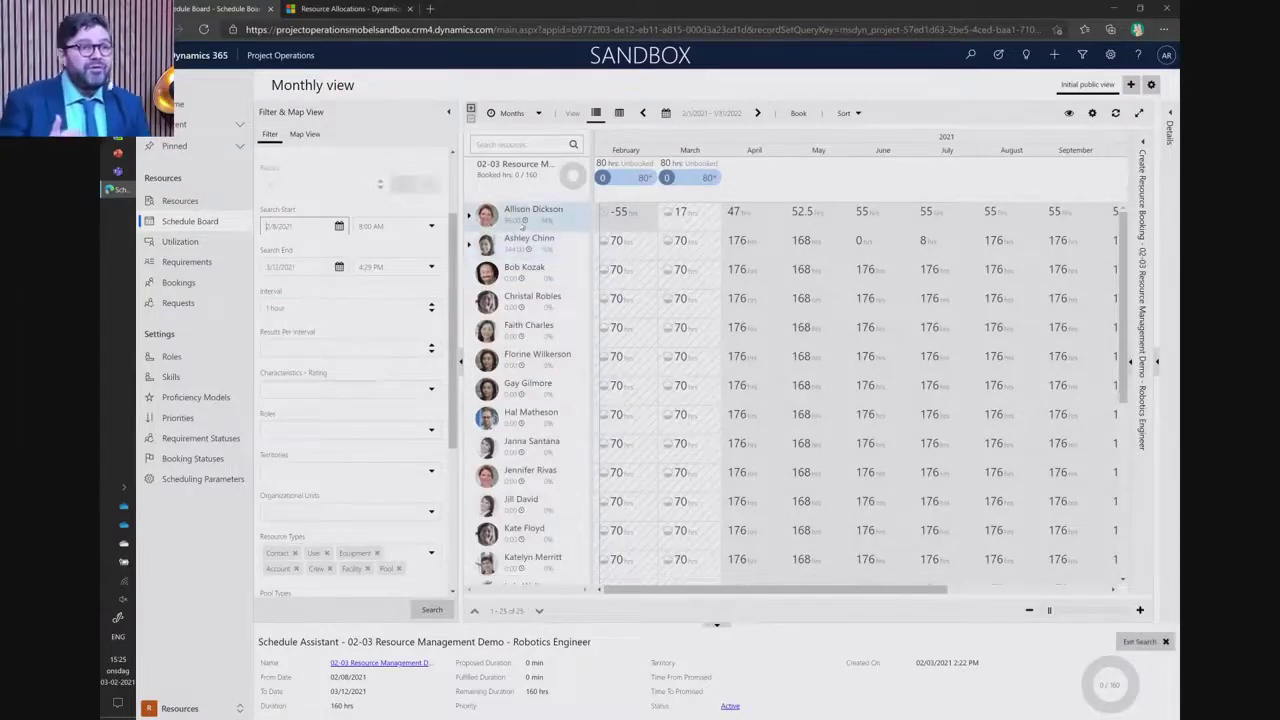
- Examine the first matching resource's bookings and the second one's skills and roles card
{"action": "left_click", "coordinate": [468, 216]}
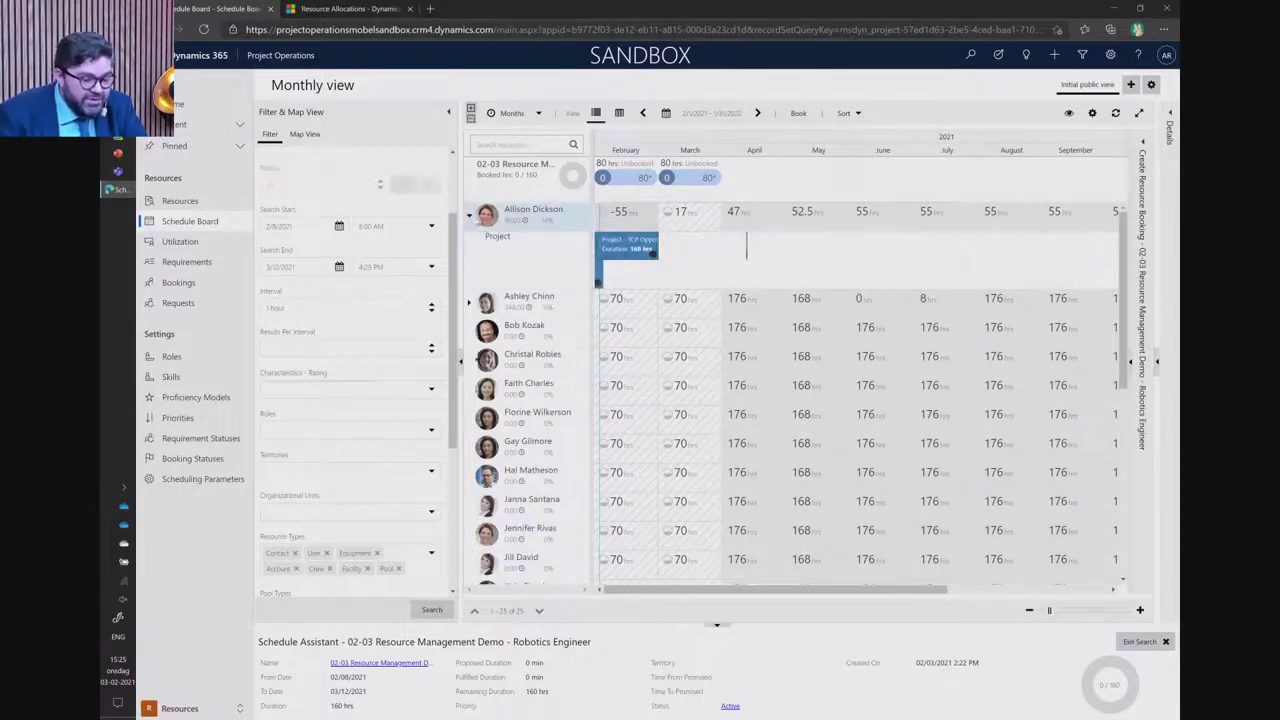
{"action": "left_click", "coordinate": [469, 217]}
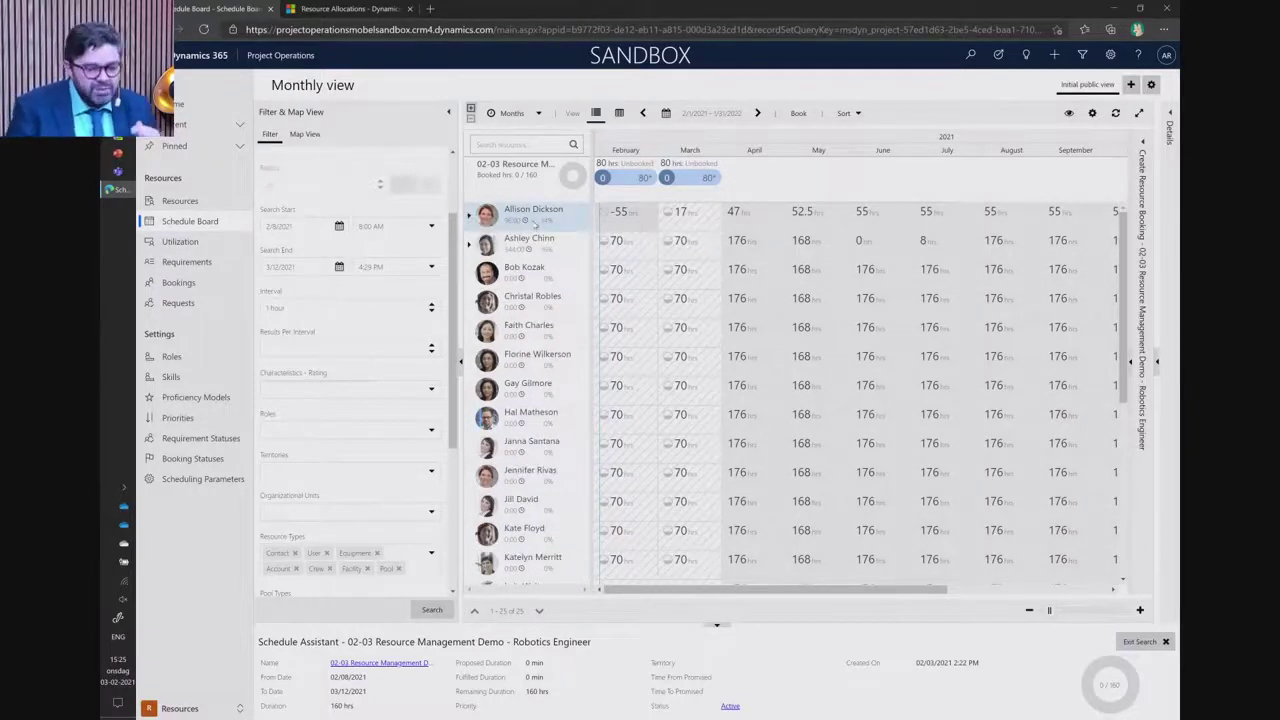
{"action": "left_click", "coordinate": [578, 256]}
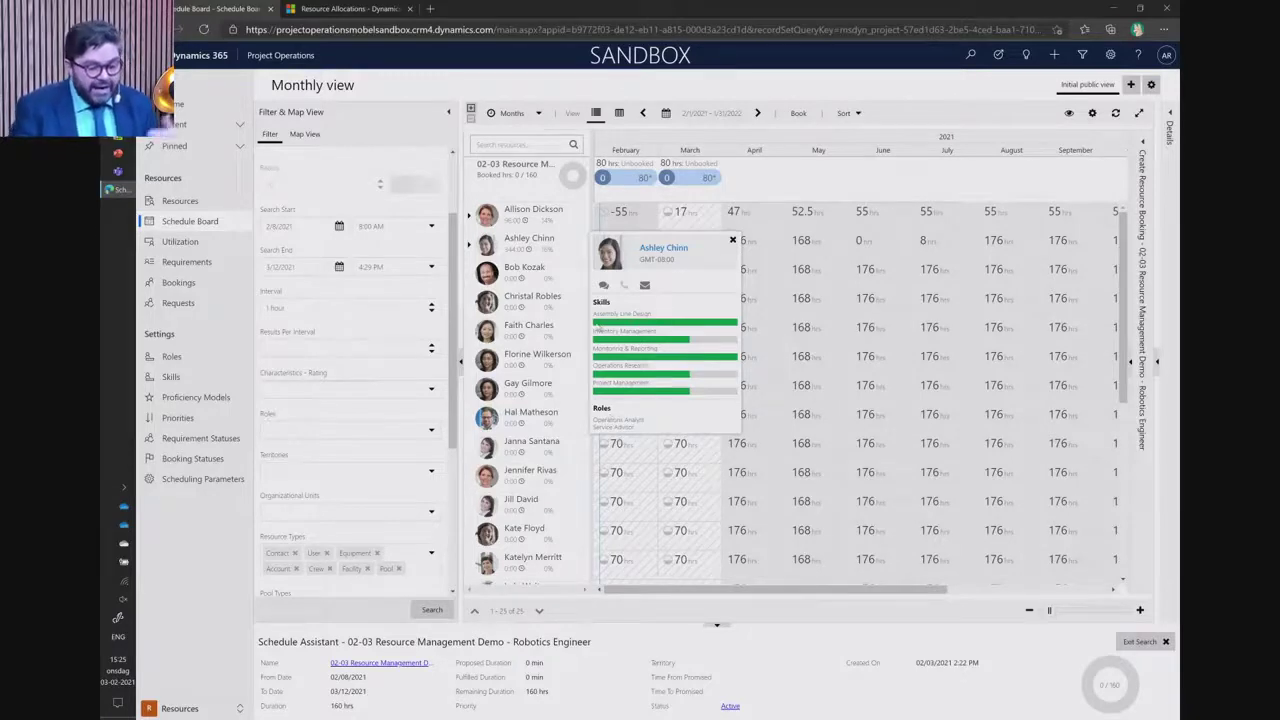
{"action": "left_click", "coordinate": [732, 241]}
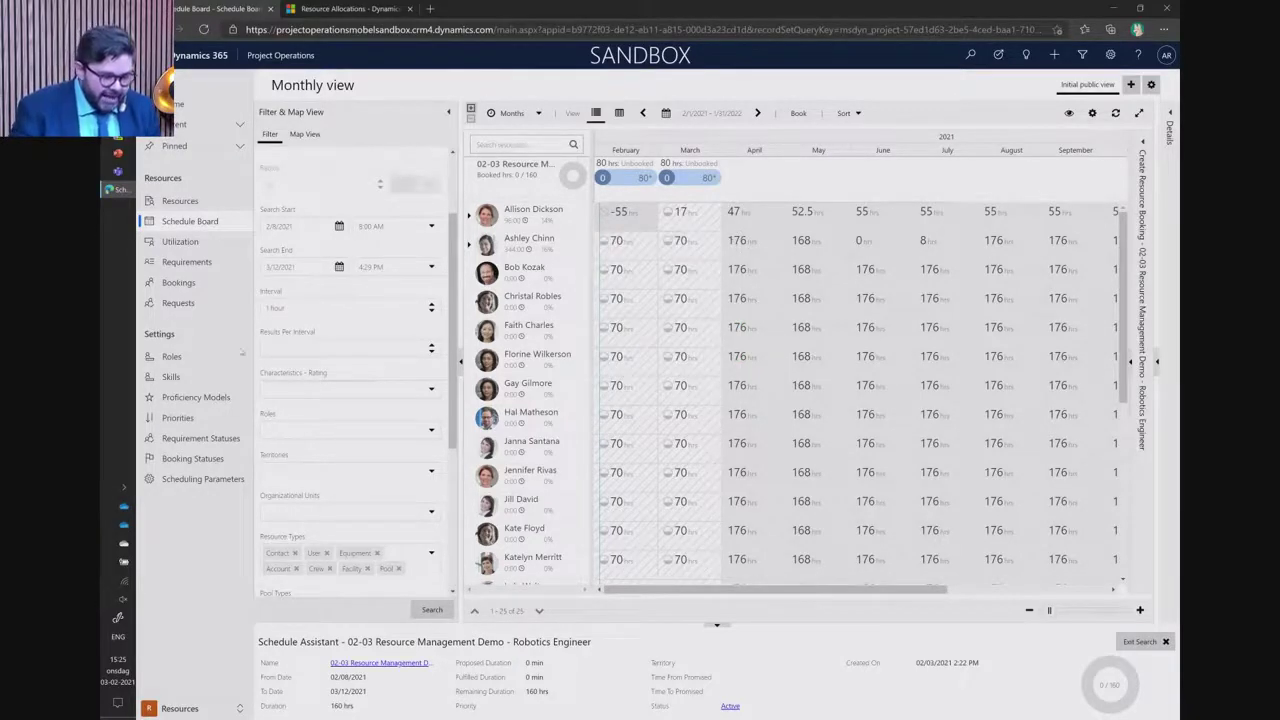
- Open the 02-03 Resource Management Demo project from the resource requests and check the request statuses in its team list
{"action": "left_click", "coordinate": [190, 305]}
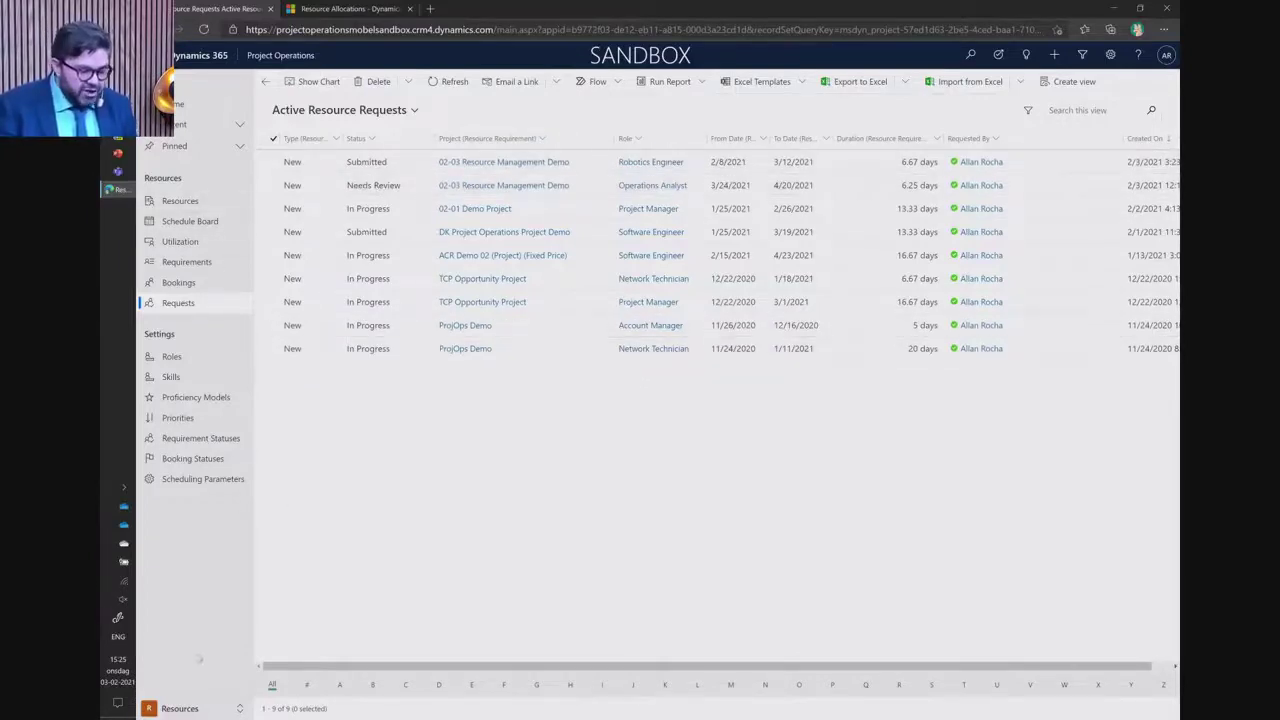
{"action": "left_click", "coordinate": [517, 163]}
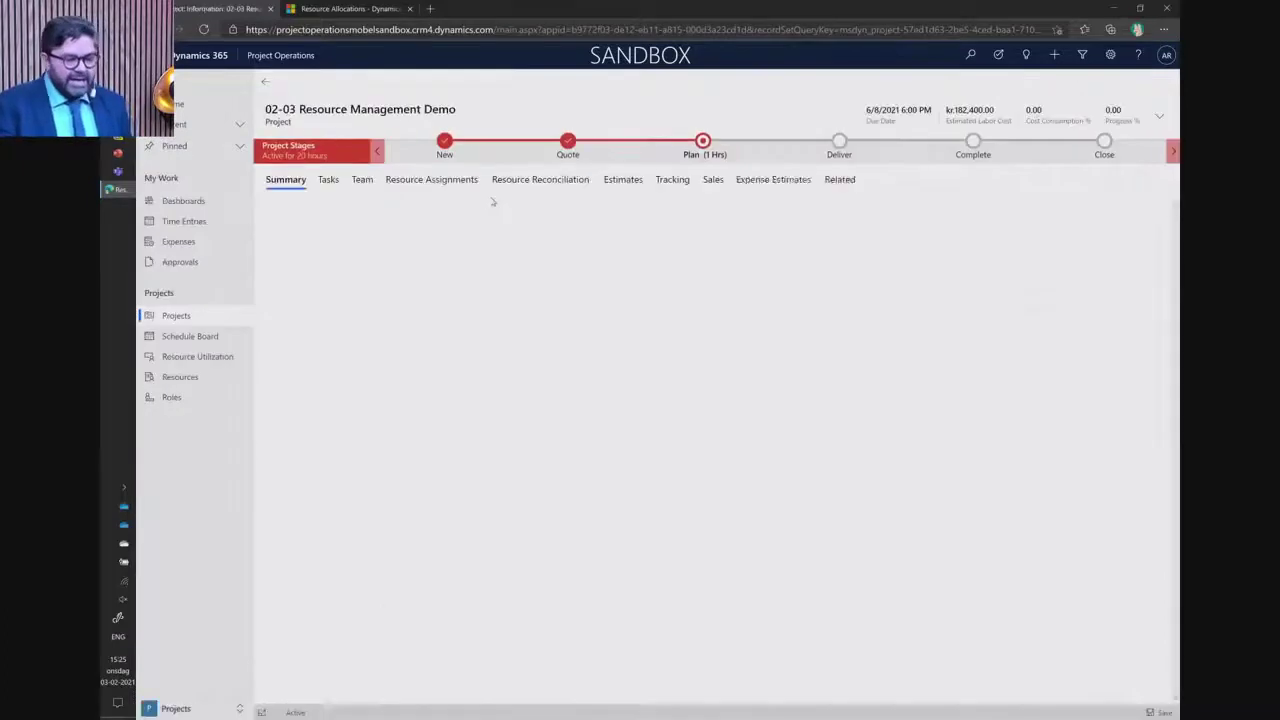
{"action": "left_click", "coordinate": [362, 182]}
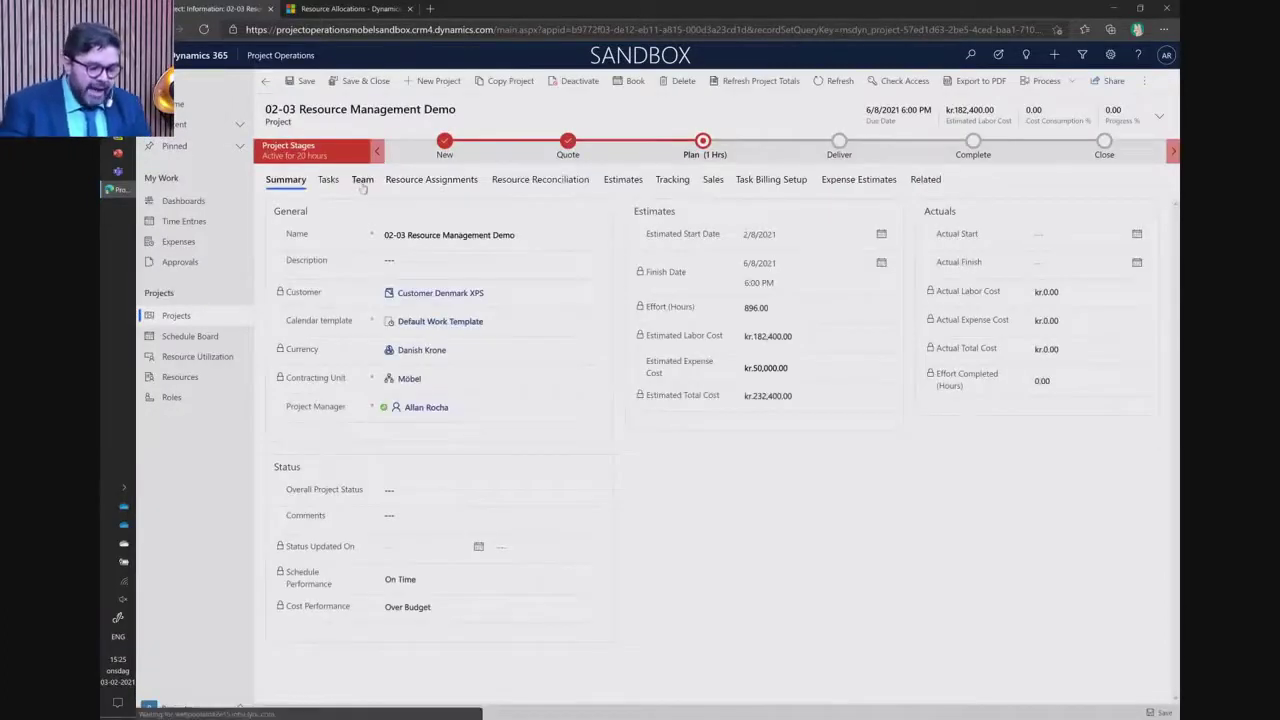
{"action": "left_click_drag", "start_coordinate": [1046, 349], "coordinate": [1124, 348]}
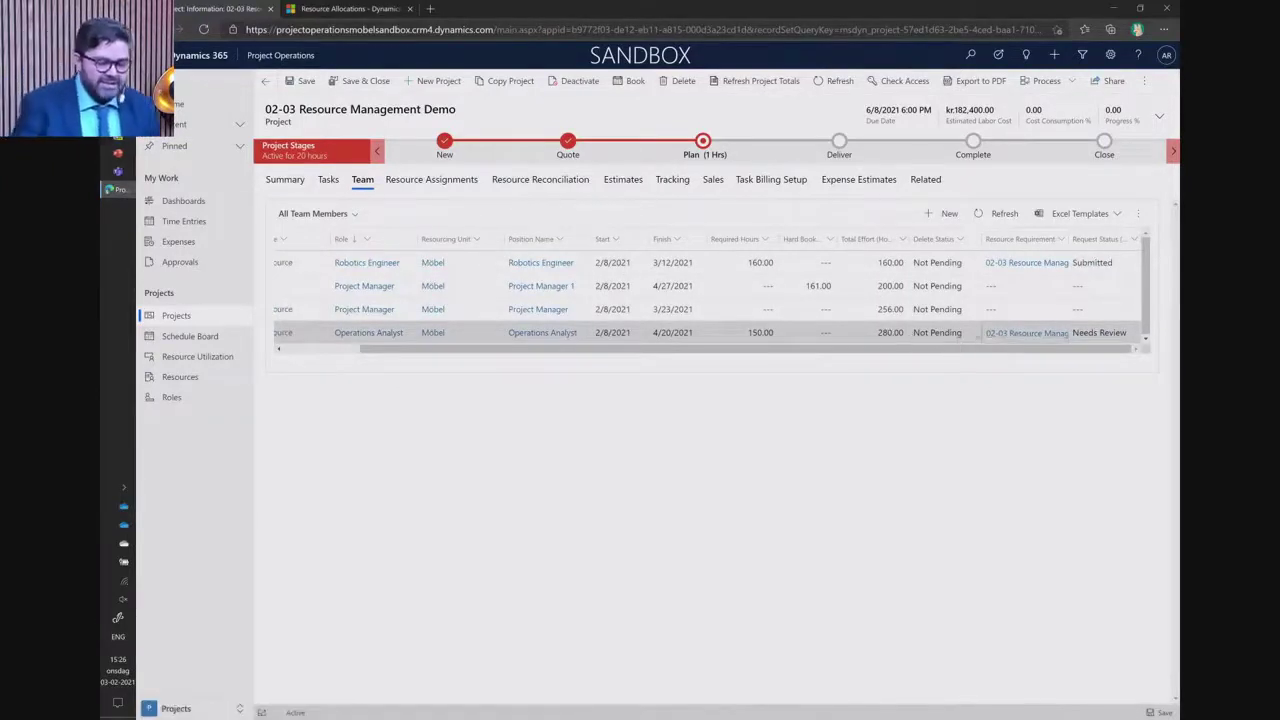
- Open the Operations Analyst's resource requirement and display its proposed resources by month
{"action": "left_click", "coordinate": [990, 334]}
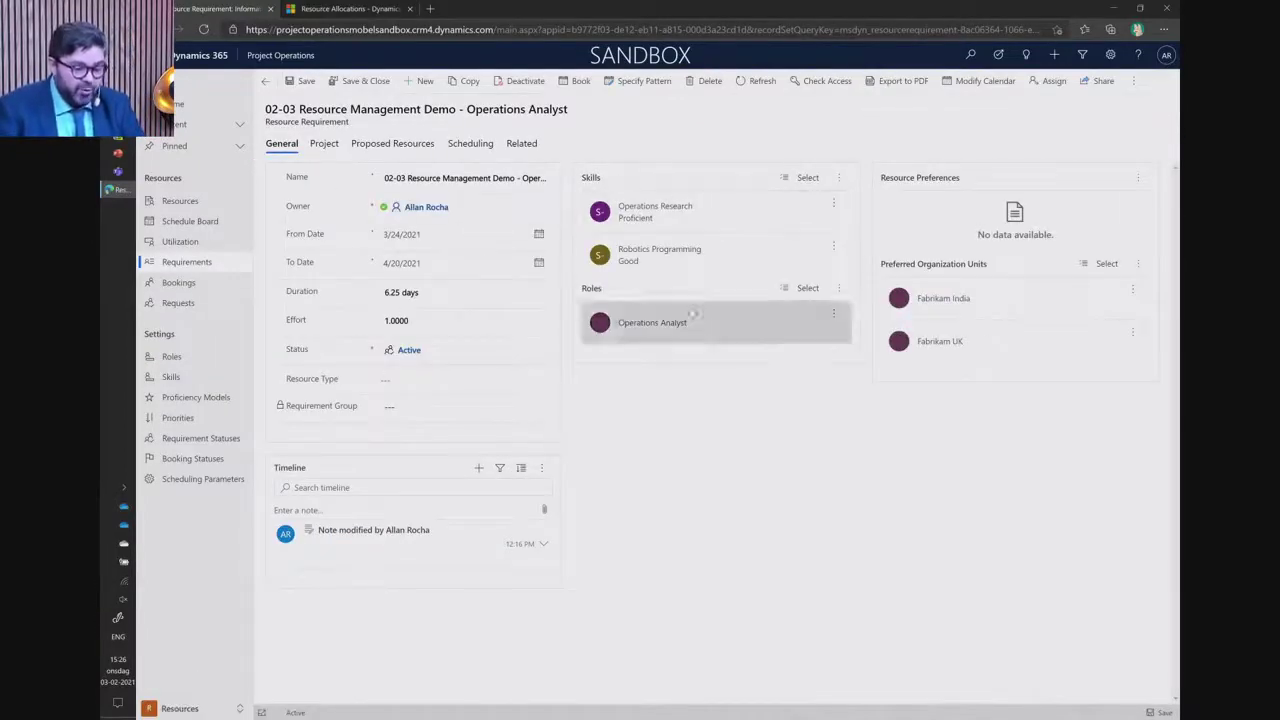
{"action": "left_click", "coordinate": [401, 148]}
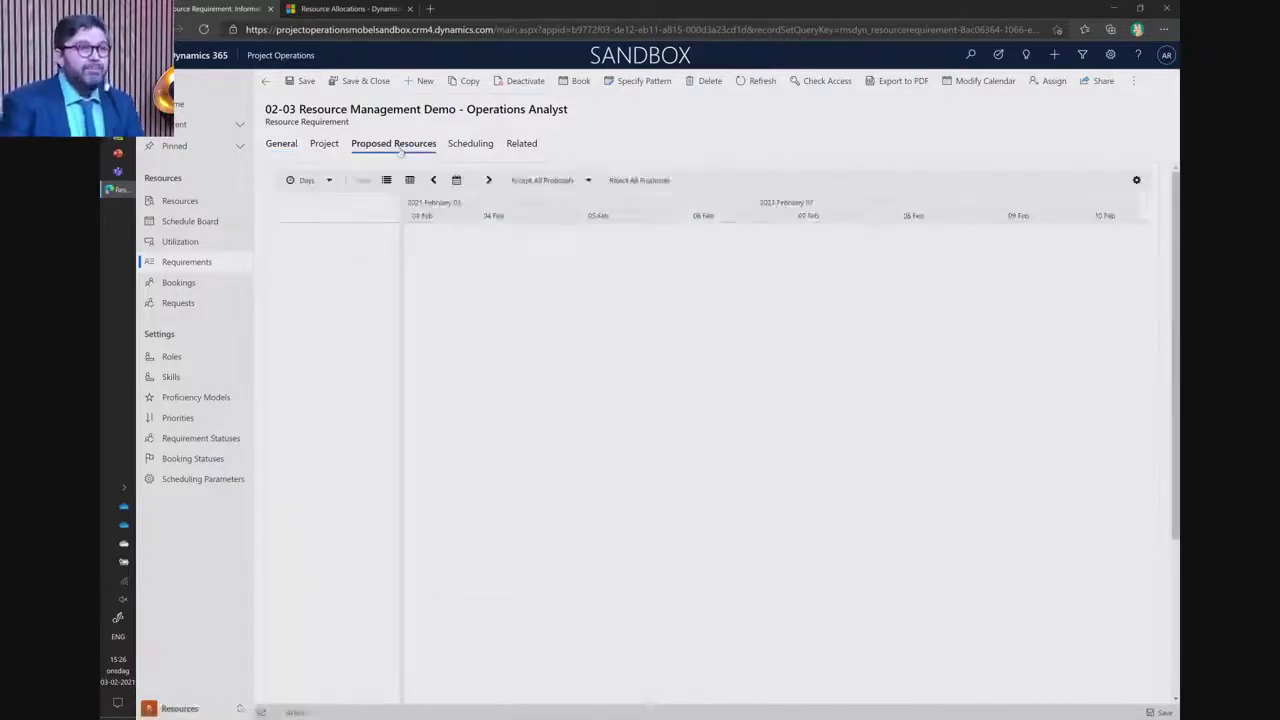
{"action": "left_click", "coordinate": [308, 180]}
{"action": "left_click", "coordinate": [335, 258]}
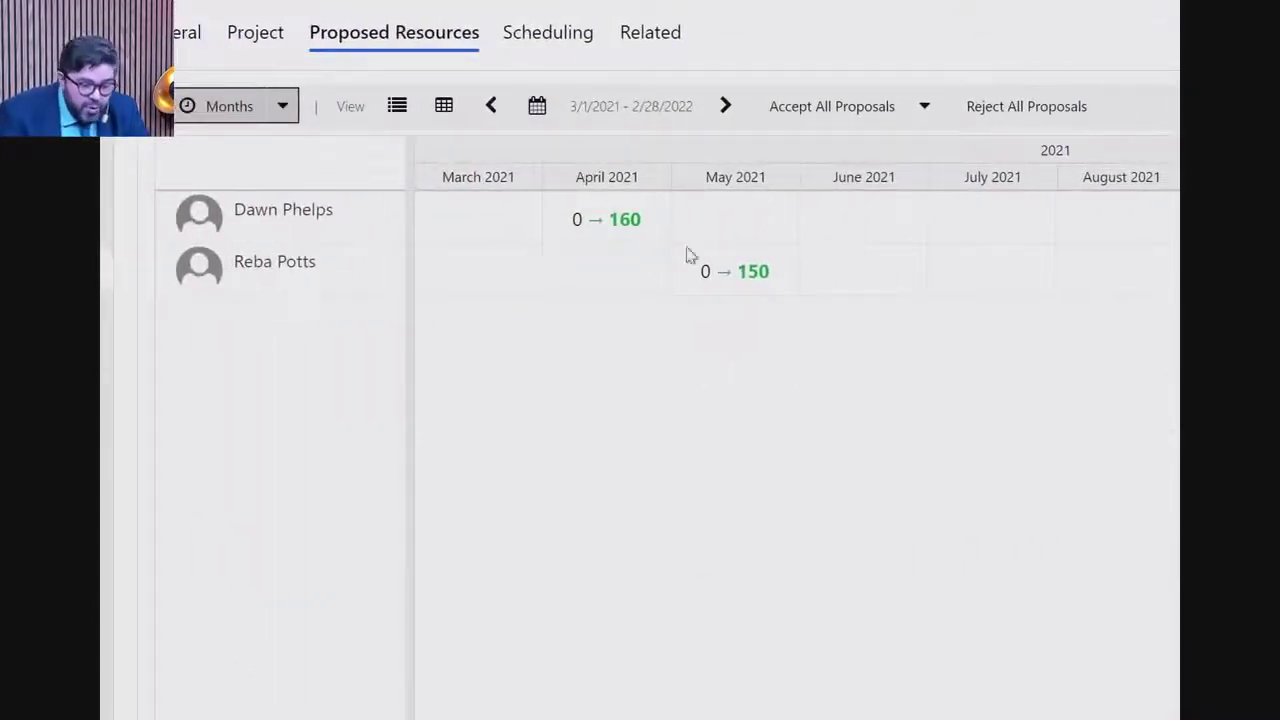
- Accept the 160-hour April proposal of the first proposed resource as a Hard booking, without adding comments
{"action": "left_click", "coordinate": [284, 228]}
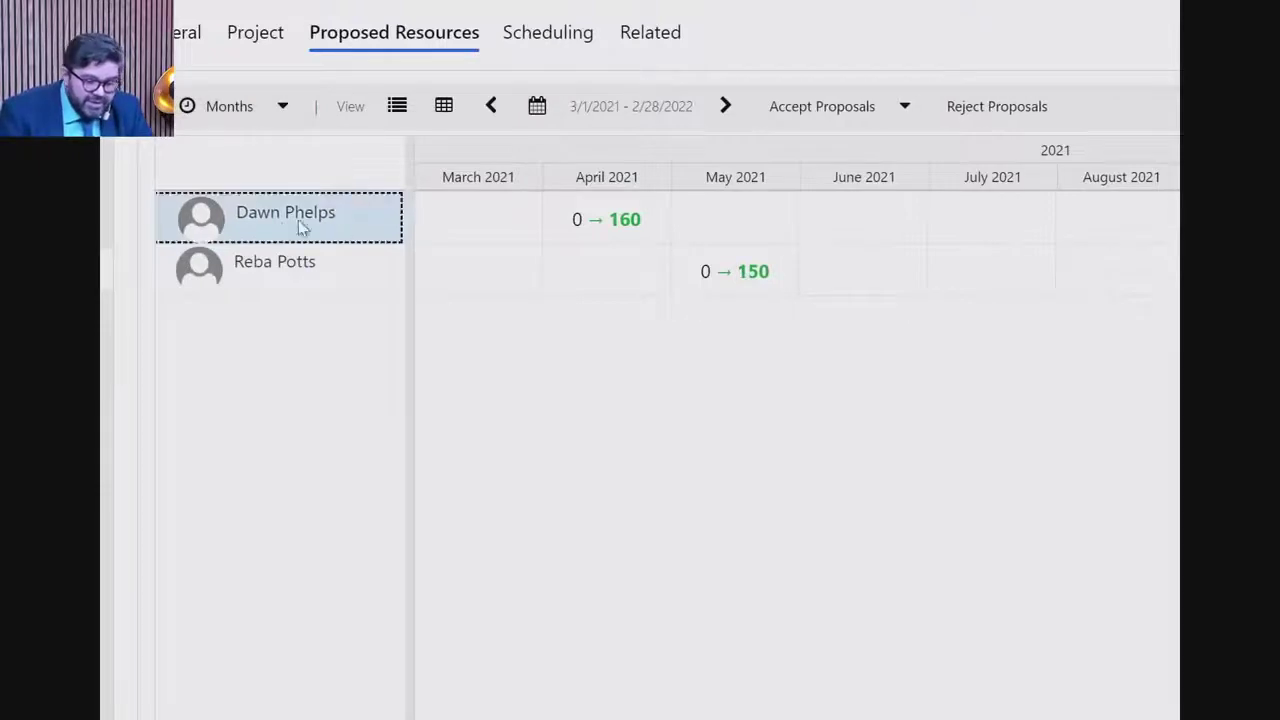
{"action": "left_click", "coordinate": [901, 112]}
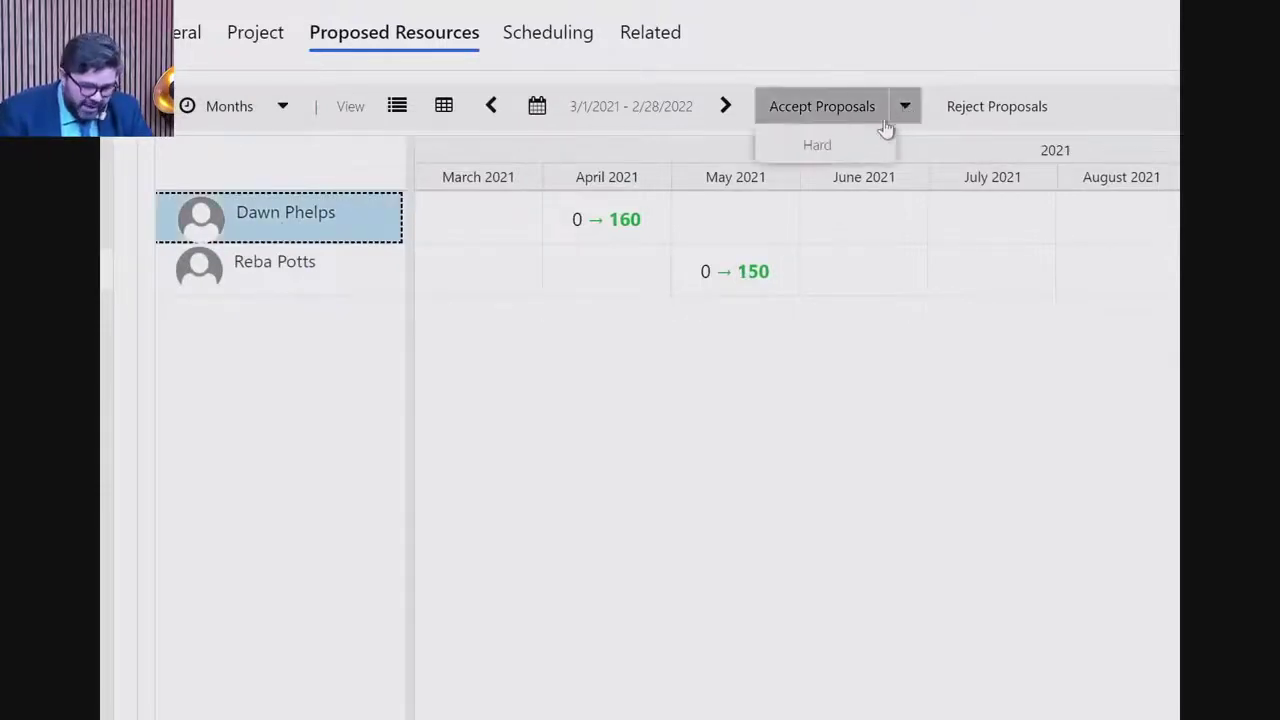
{"action": "left_click", "coordinate": [810, 148]}
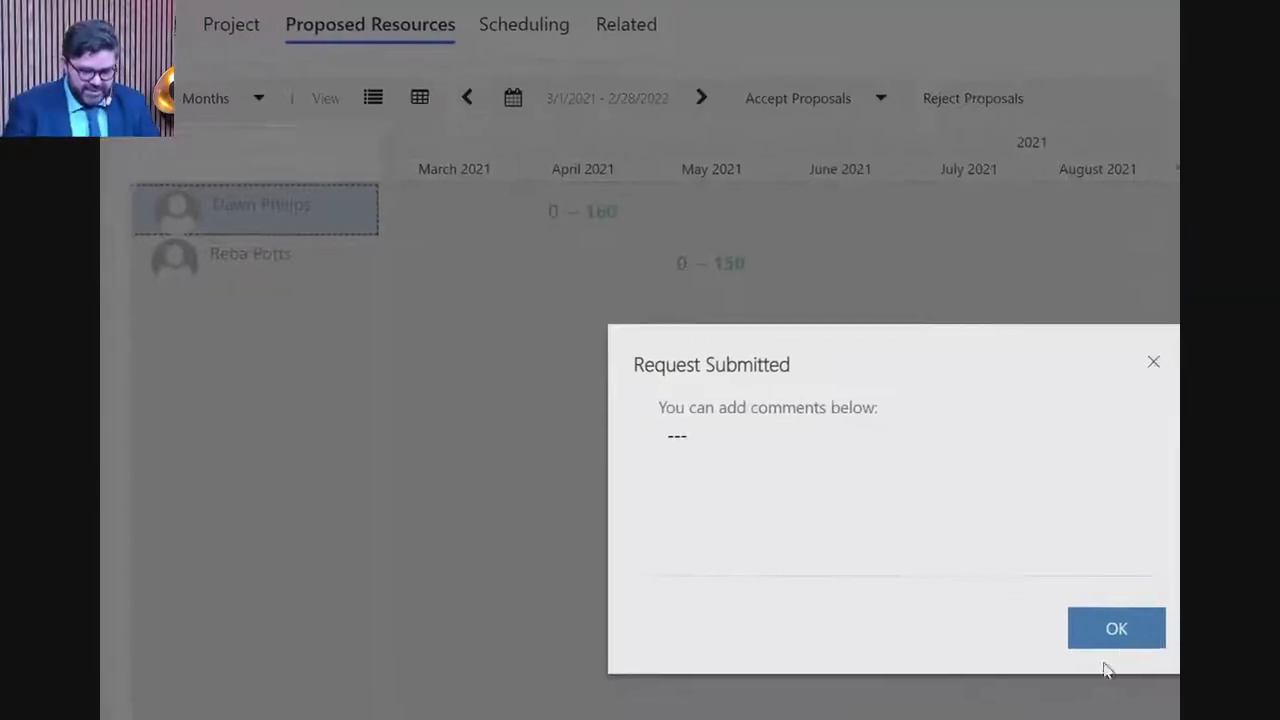
{"action": "left_click", "coordinate": [1118, 630]}
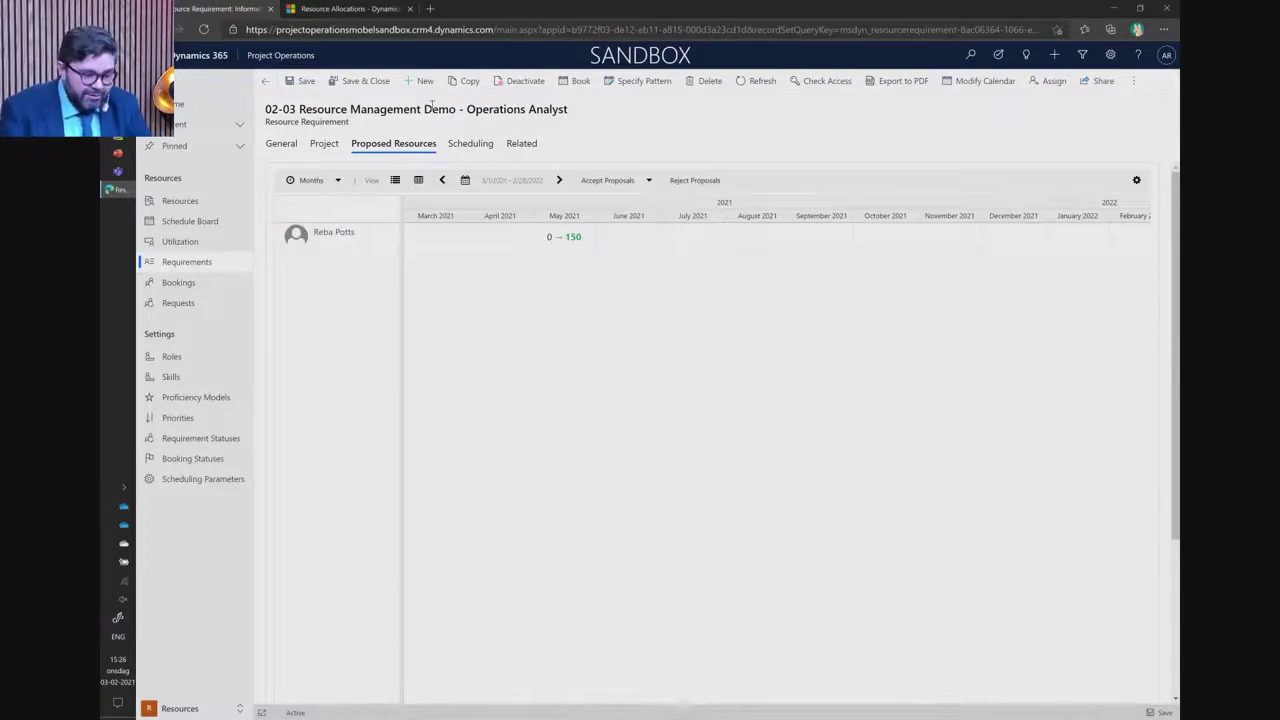
- Save and close the Operations Analyst requirement and display the project's Resource Reconciliation on a Month timescale
{"action": "left_click", "coordinate": [379, 86]}
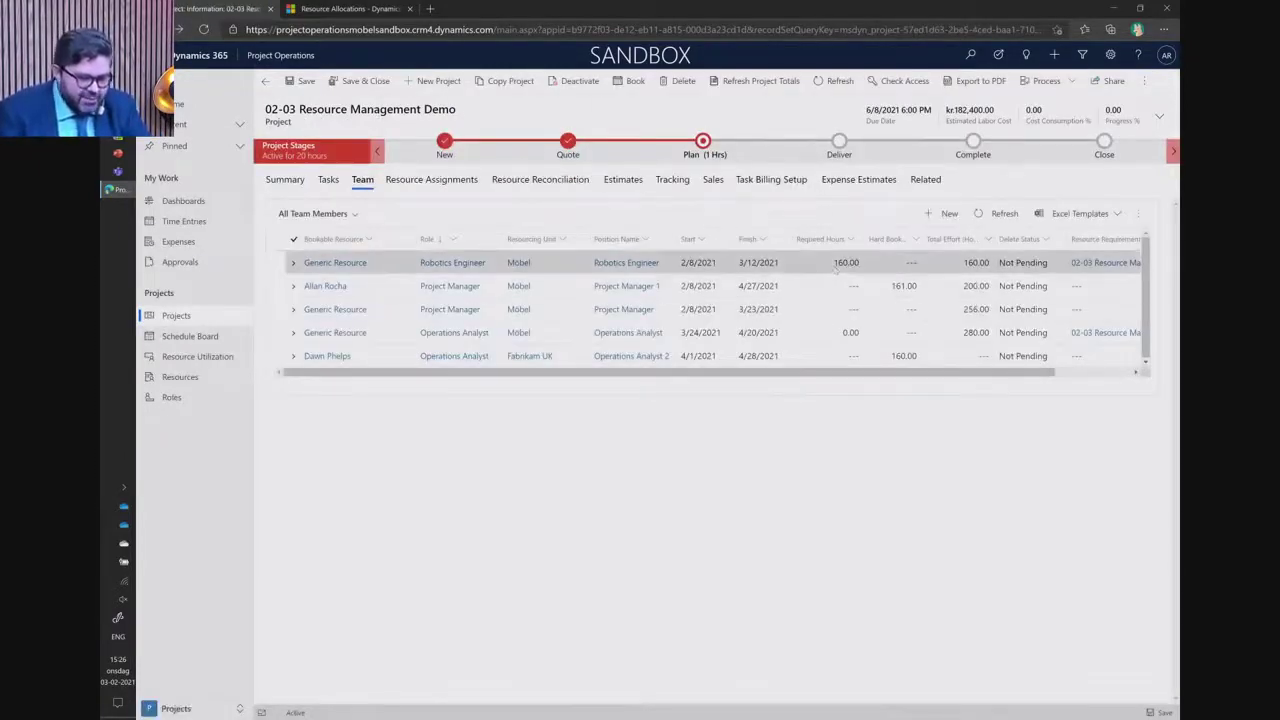
{"action": "left_click", "coordinate": [563, 188]}
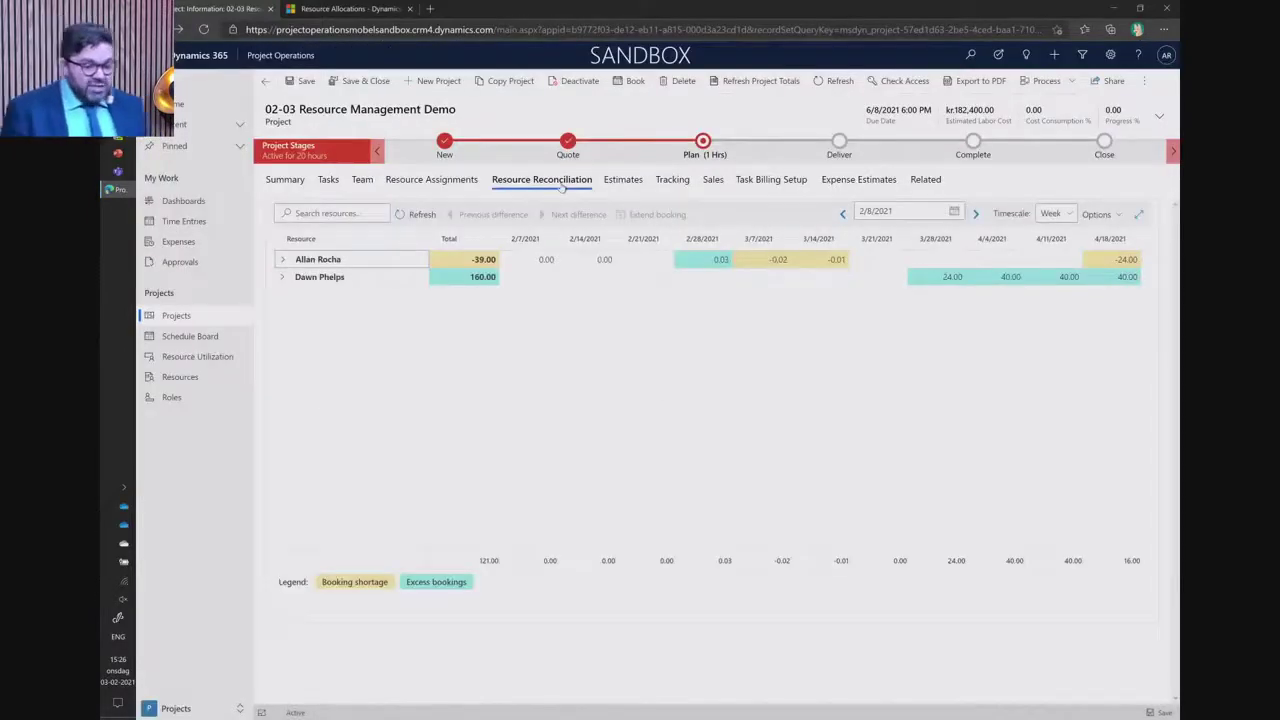
{"action": "left_click", "coordinate": [1040, 218]}
{"action": "left_click", "coordinate": [1050, 274]}
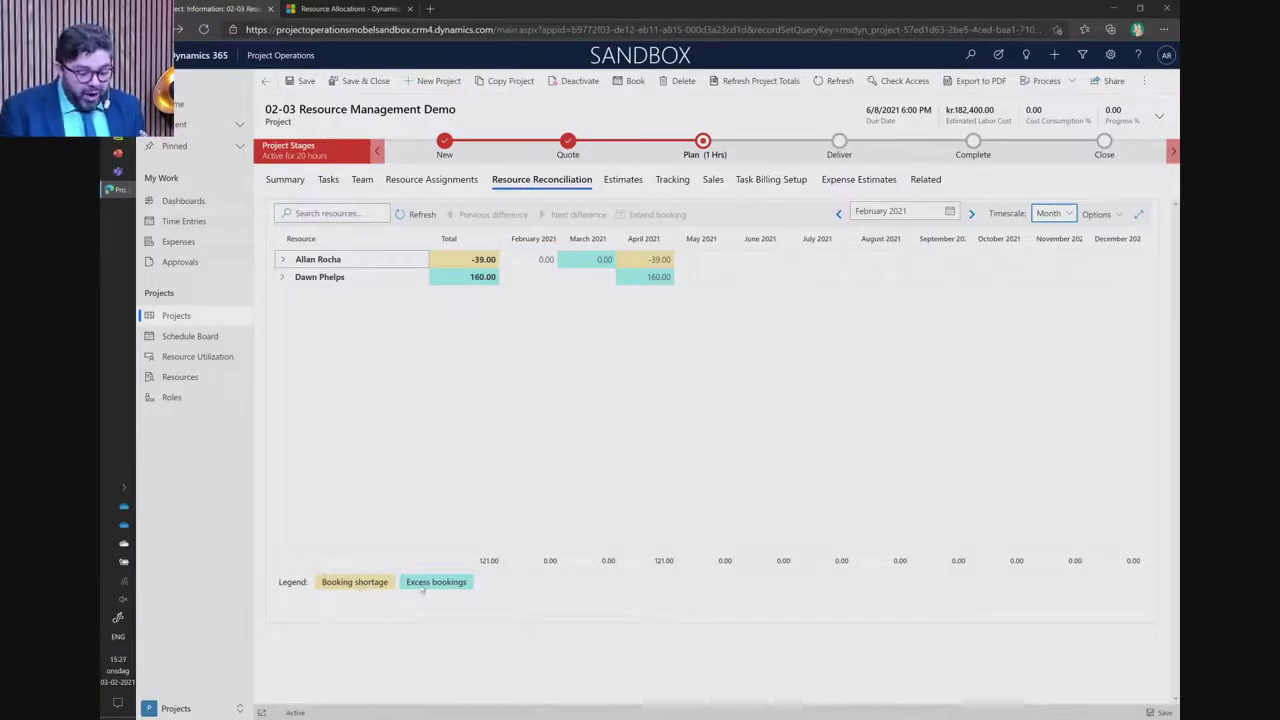
- Expand both resources' booked and assigned hours and the Project Manager's individual tasks, and compare the March and April 2021 figures
{"action": "left_click", "coordinate": [282, 279]}
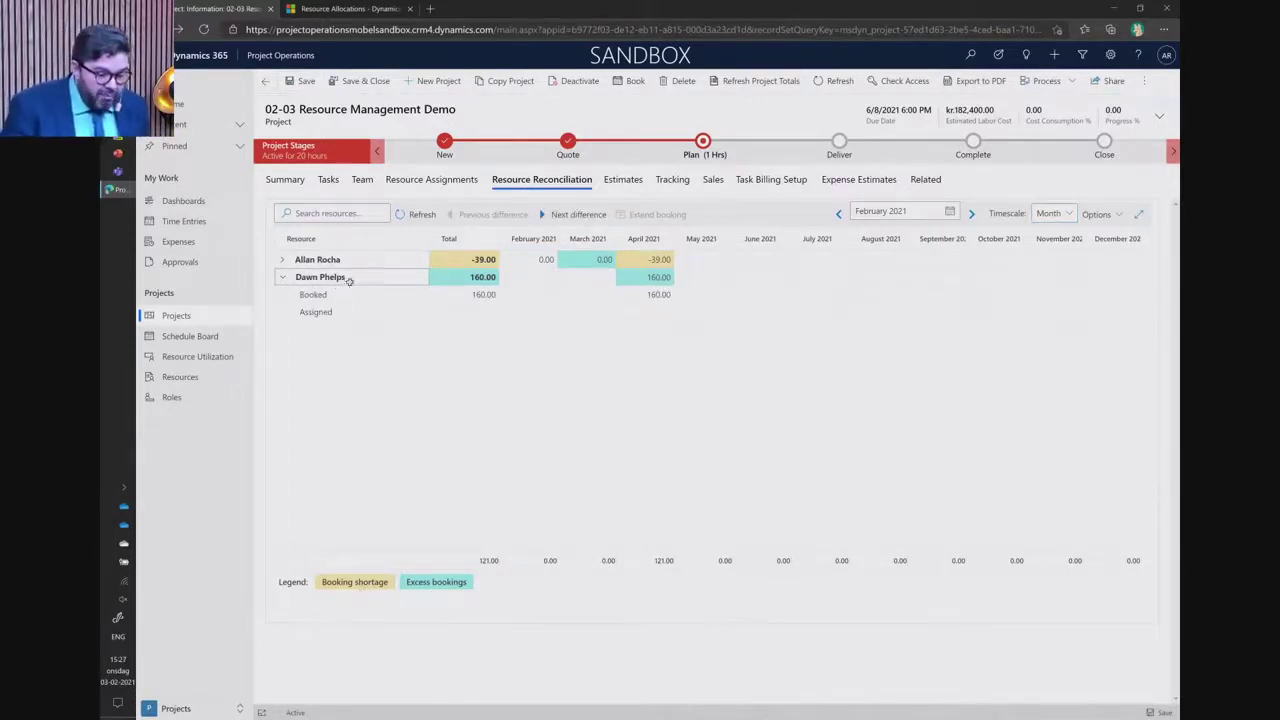
{"action": "left_click", "coordinate": [283, 261]}
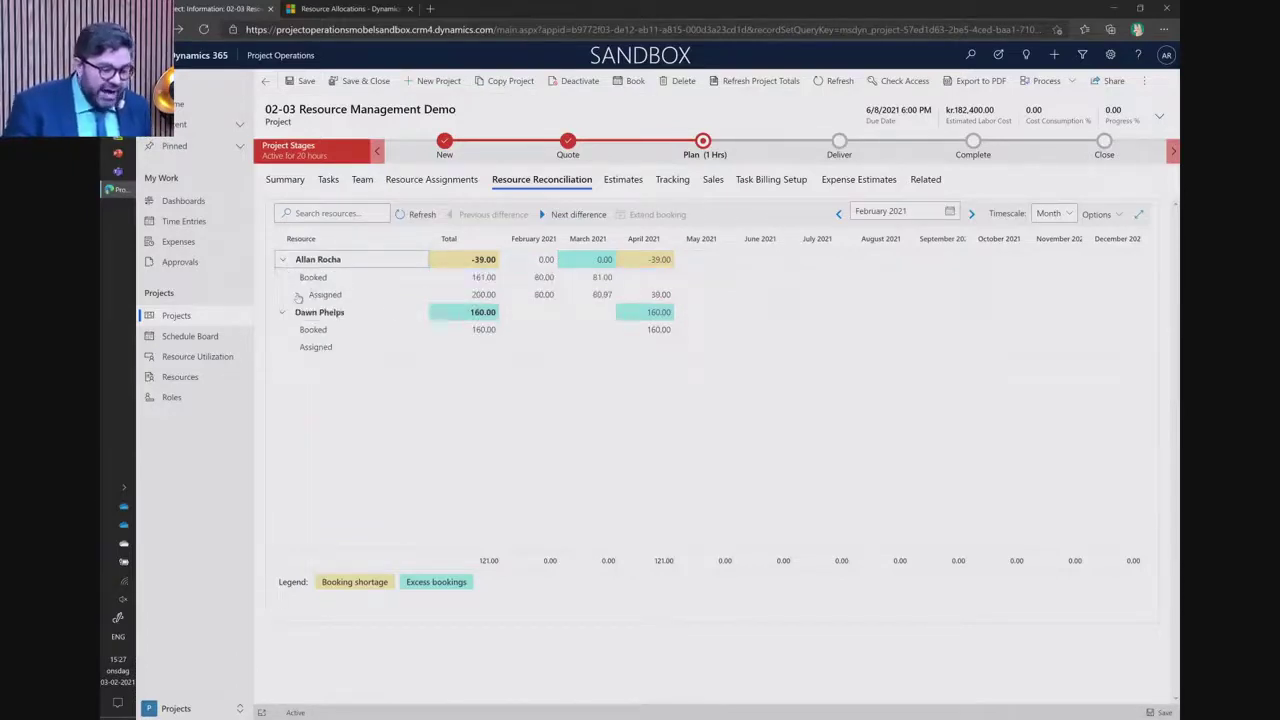
{"action": "left_click", "coordinate": [296, 295]}
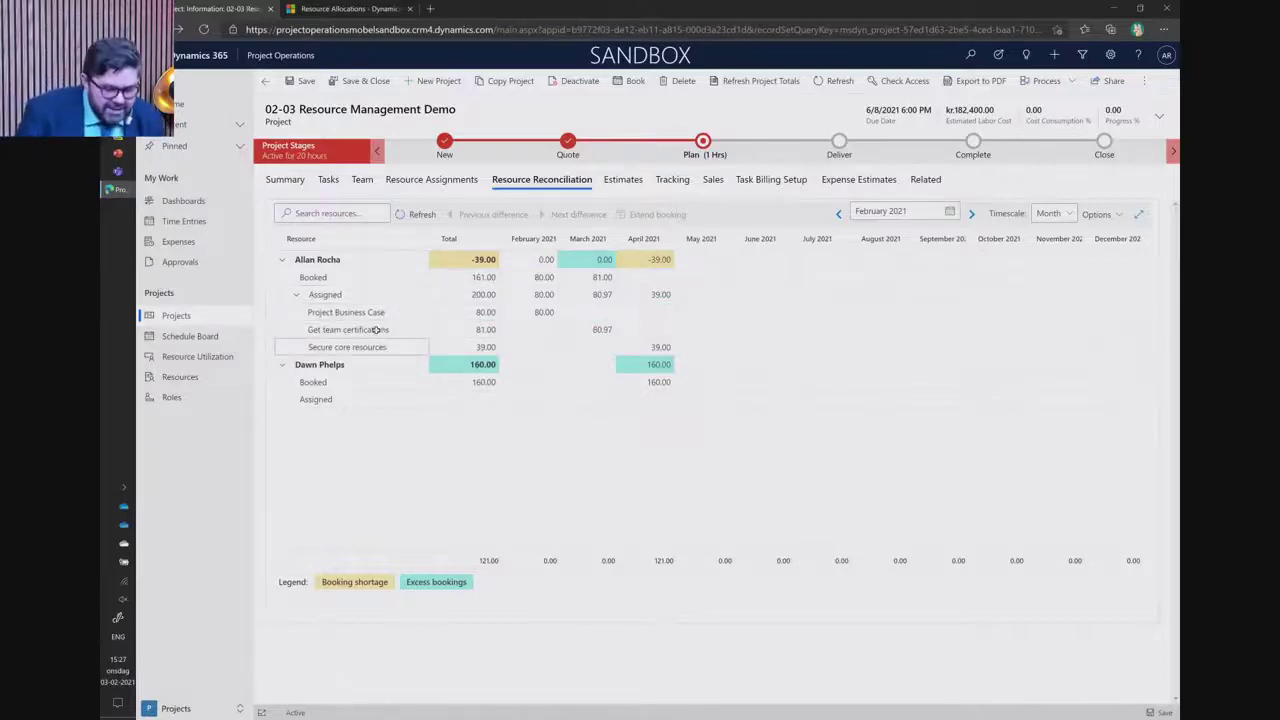
{"action": "left_click", "coordinate": [646, 261]}
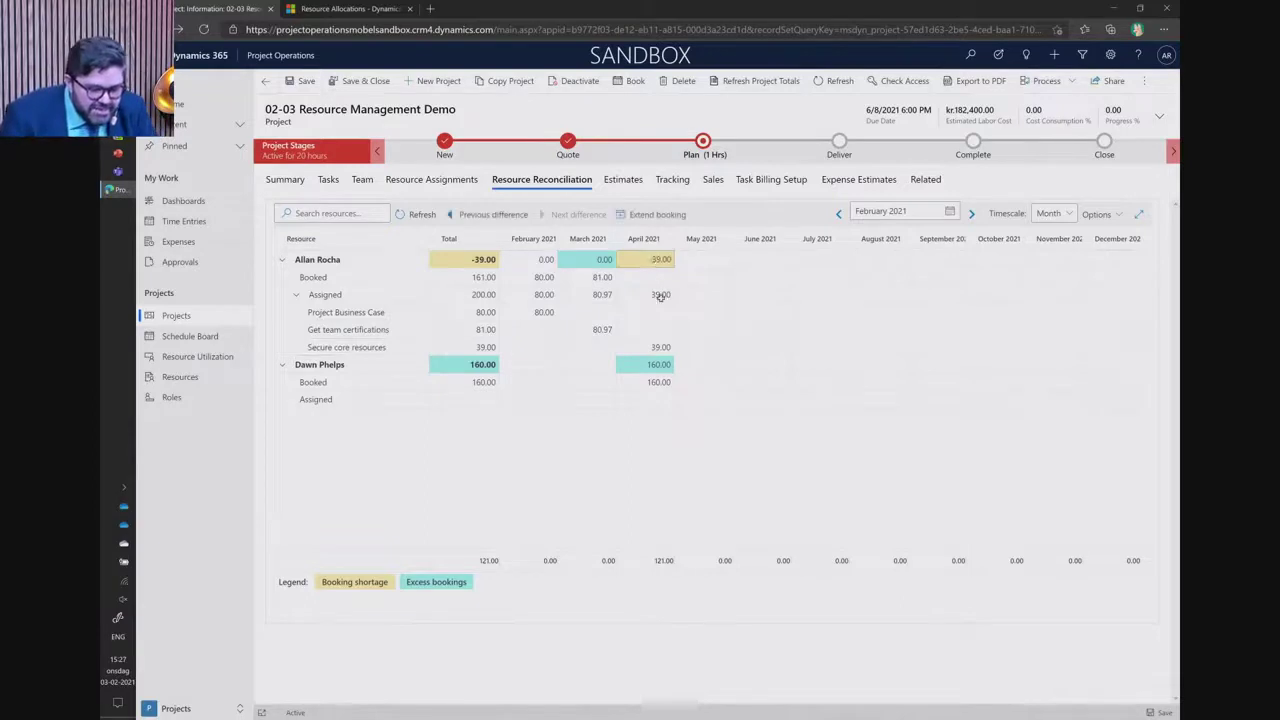
{"action": "left_click", "coordinate": [593, 280]}
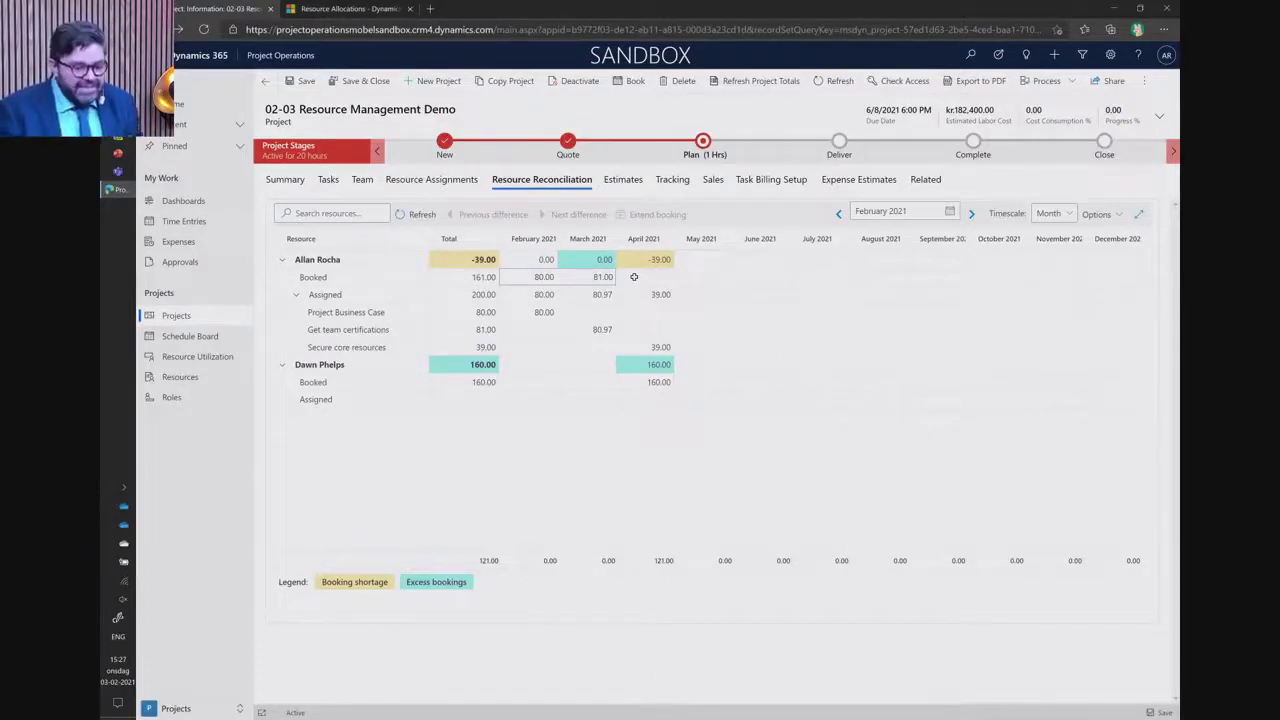
- Extend the Project Manager's booking by 39.00 hours in April 2021 to cover the shortage
{"action": "left_click", "coordinate": [651, 274]}
{"action": "left_click", "coordinate": [657, 218]}
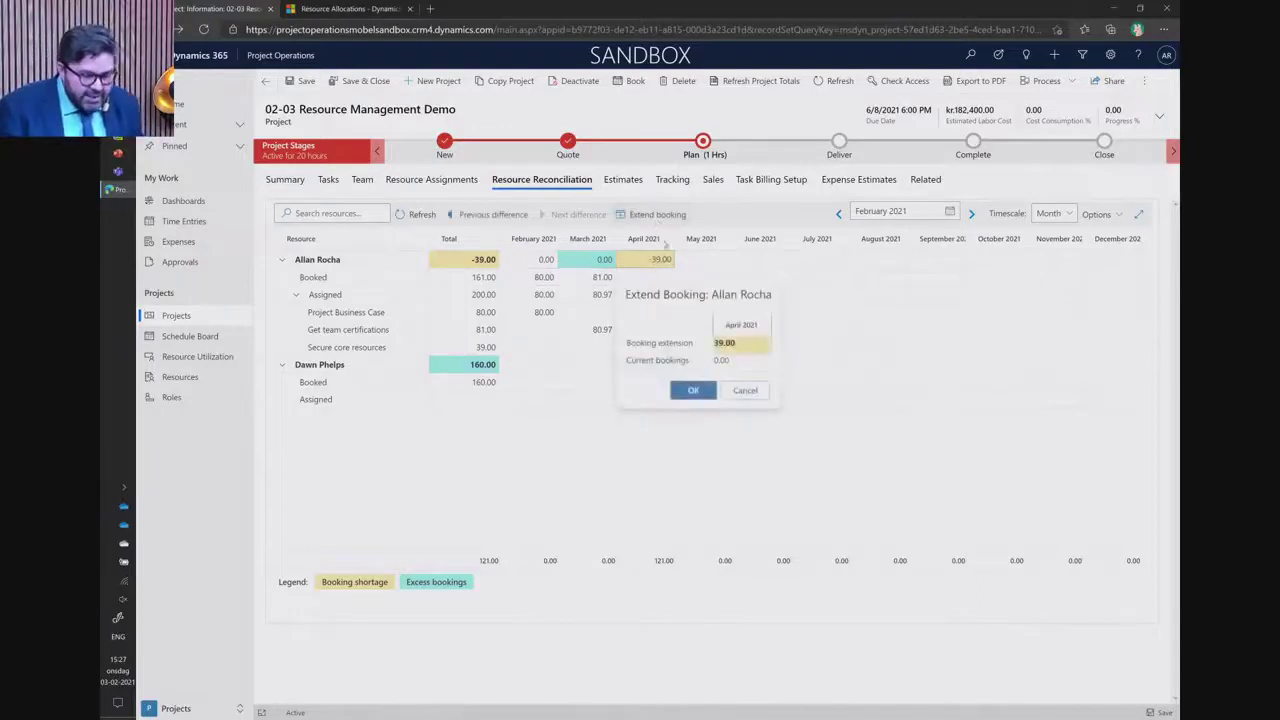
{"action": "left_click", "coordinate": [690, 389]}
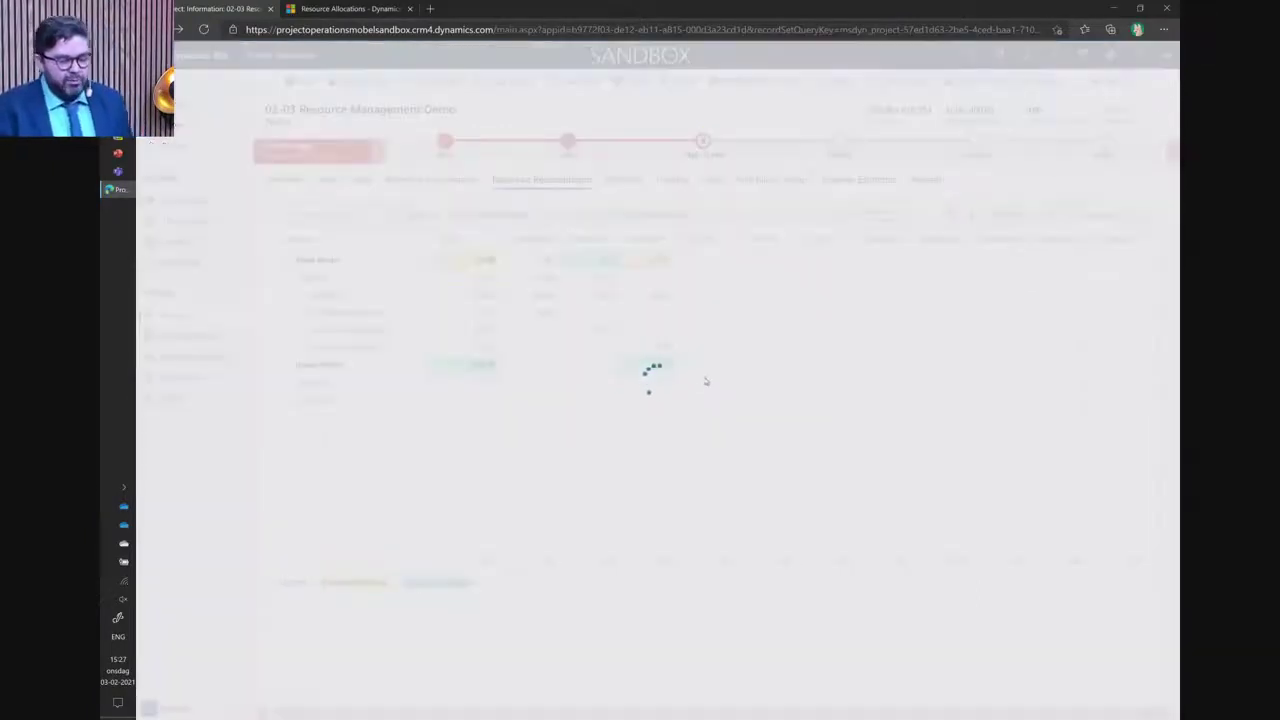
{"action": "left_click_drag", "start_coordinate": [645, 263], "coordinate": [481, 263]}
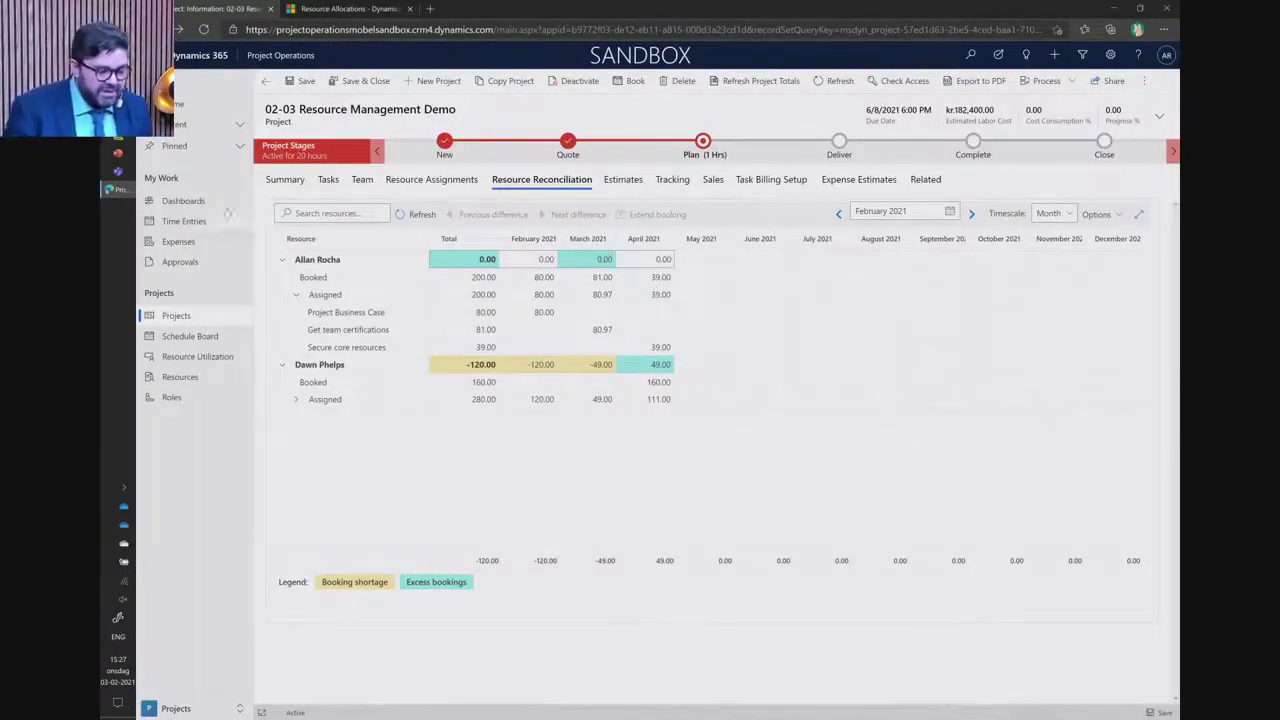
- Display the Resource Overview dashboard in place of the Practice Management Dashboard
{"action": "left_click", "coordinate": [214, 203]}
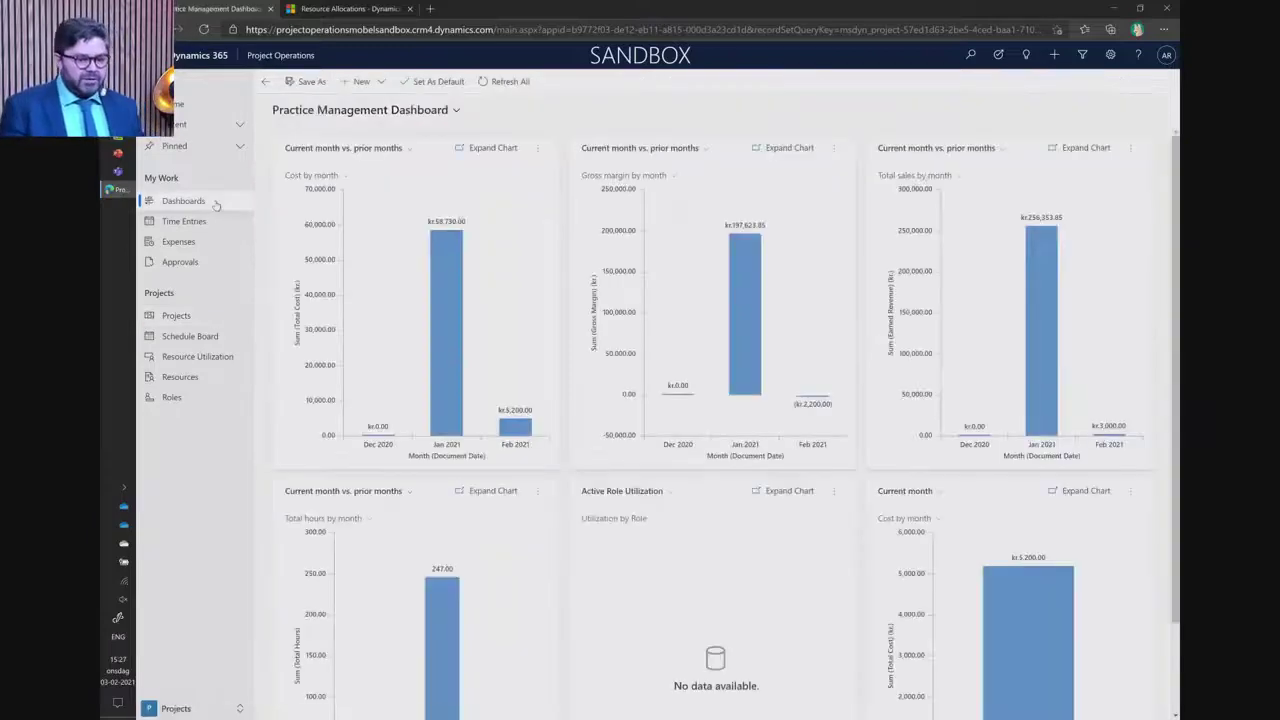
{"action": "left_click", "coordinate": [441, 119]}
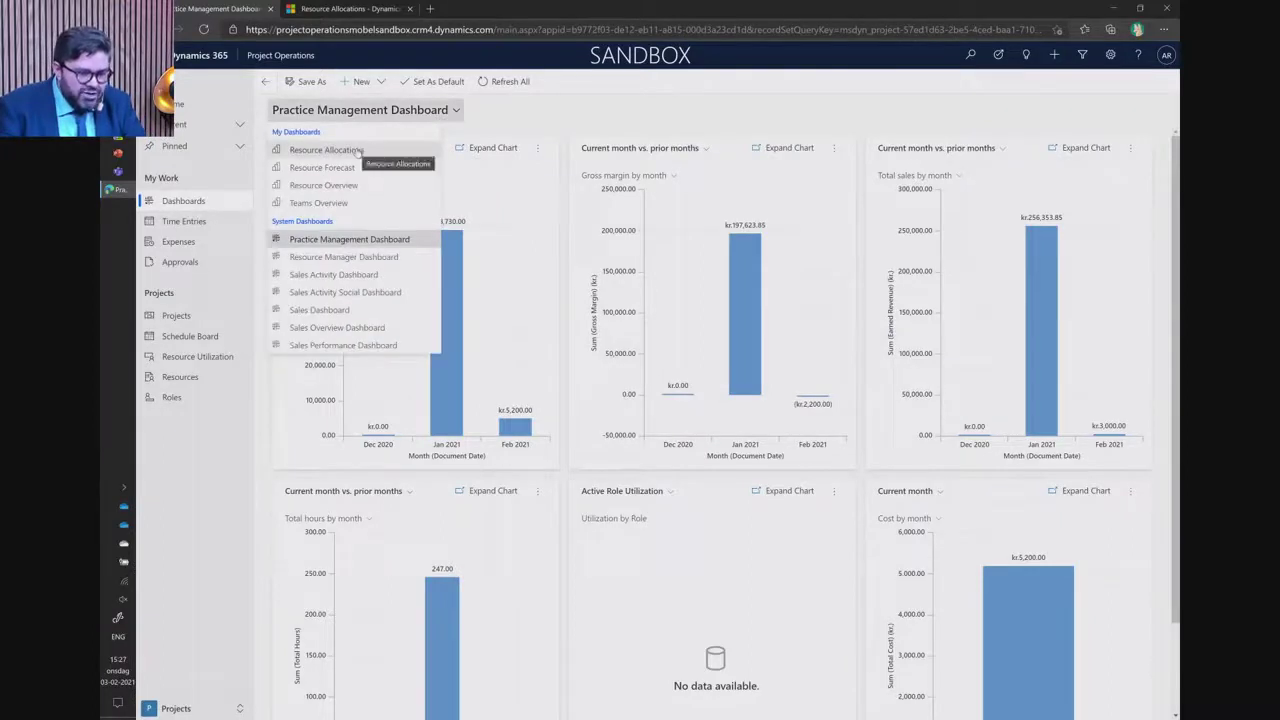
{"action": "left_click", "coordinate": [352, 187]}
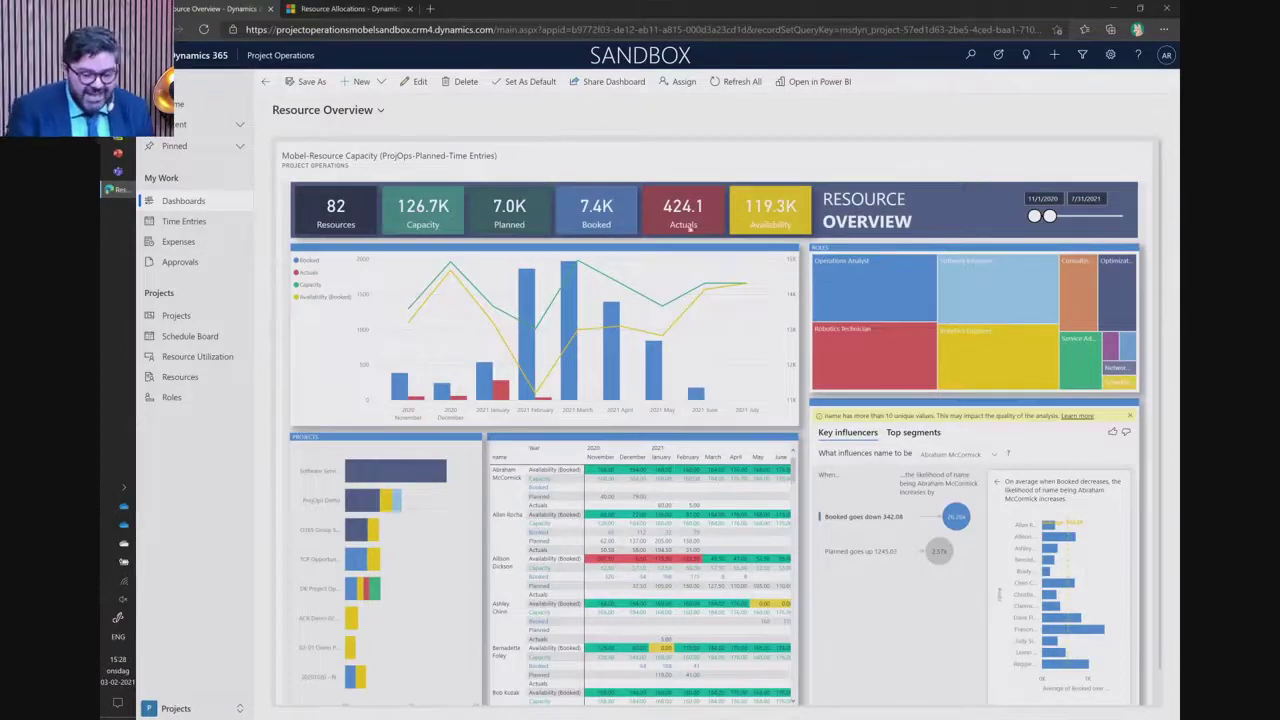
- Dismiss the key influencers' data quality notice and filter the overview to the second listed resource to examine that person's capacity
{"action": "mouse_move", "coordinate": [938, 354]}
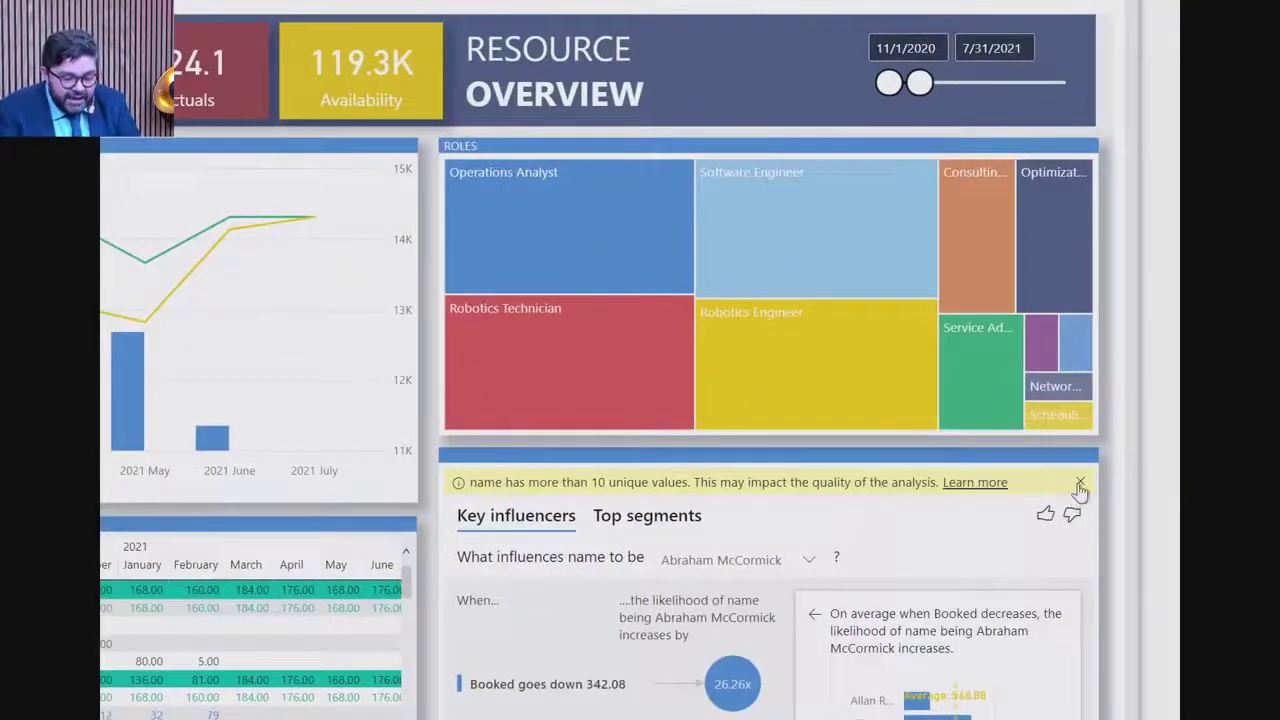
{"action": "left_click", "coordinate": [1079, 485]}
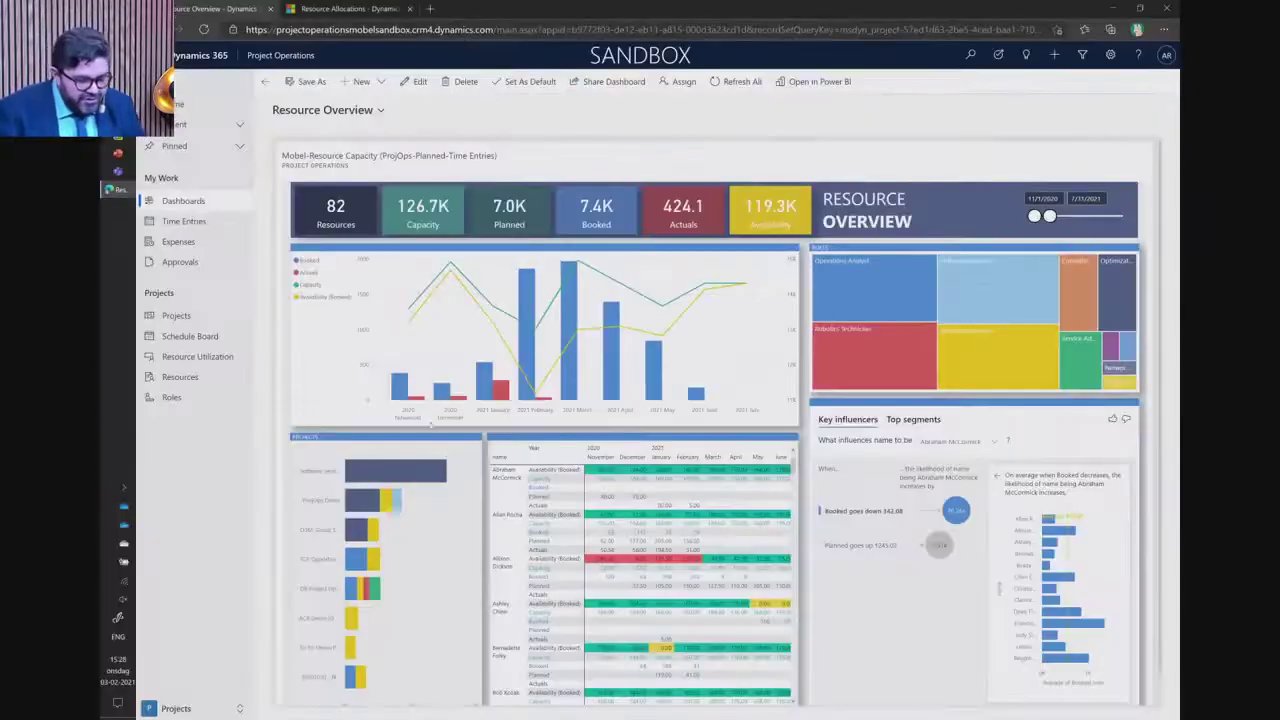
{"action": "left_click", "coordinate": [506, 539]}
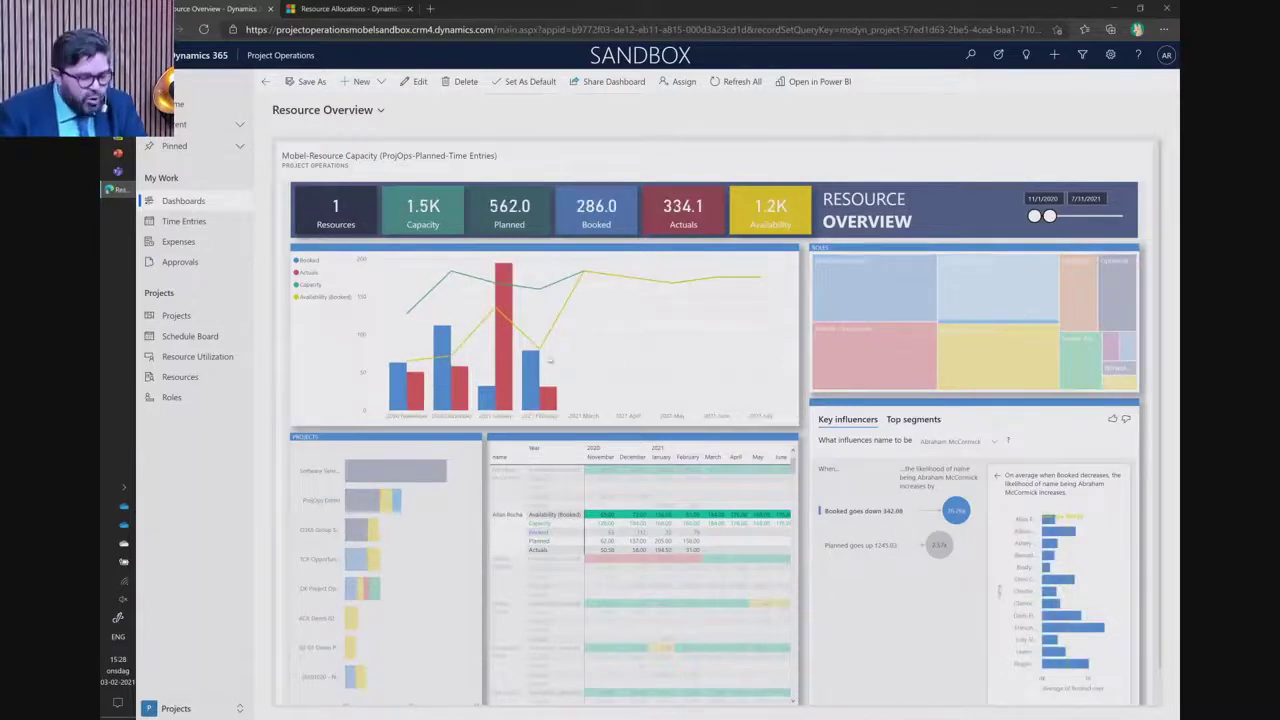
- Open the expanded Power BI report and compare the Resources Forecast with and without the Hard booking filter, including the proposed bookings
{"action": "left_click", "coordinate": [698, 169]}
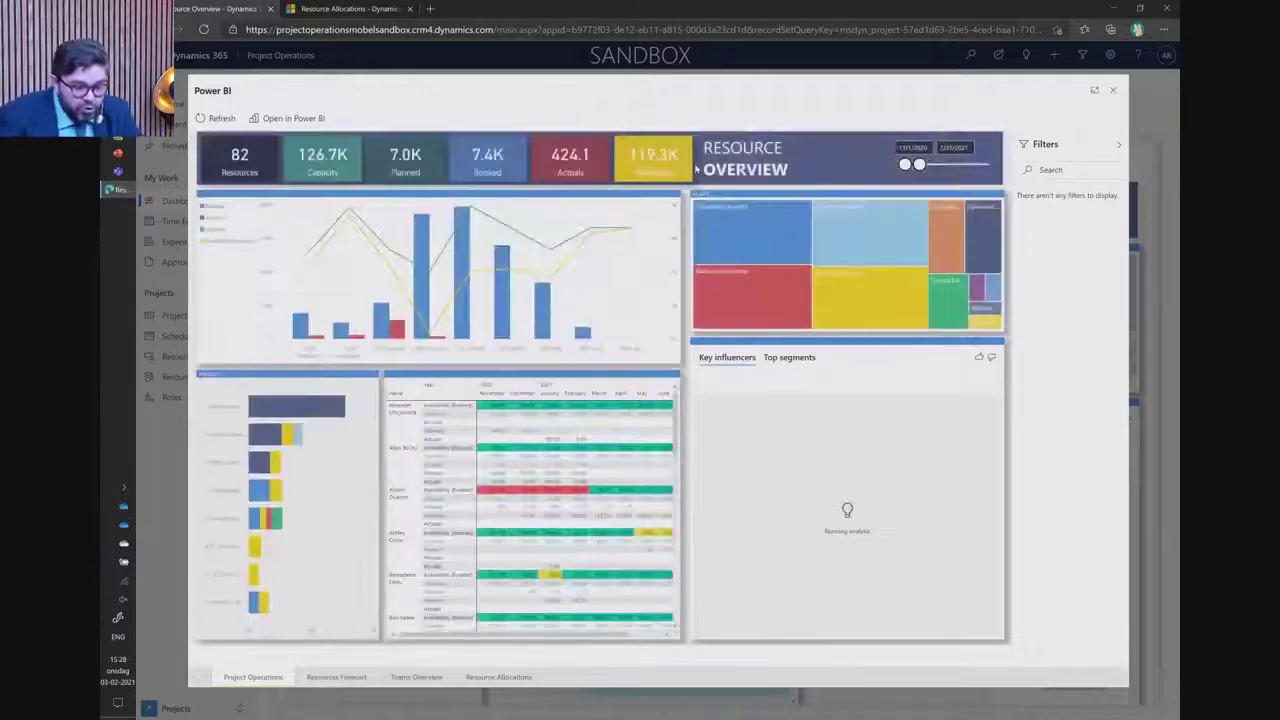
{"action": "left_click", "coordinate": [337, 678]}
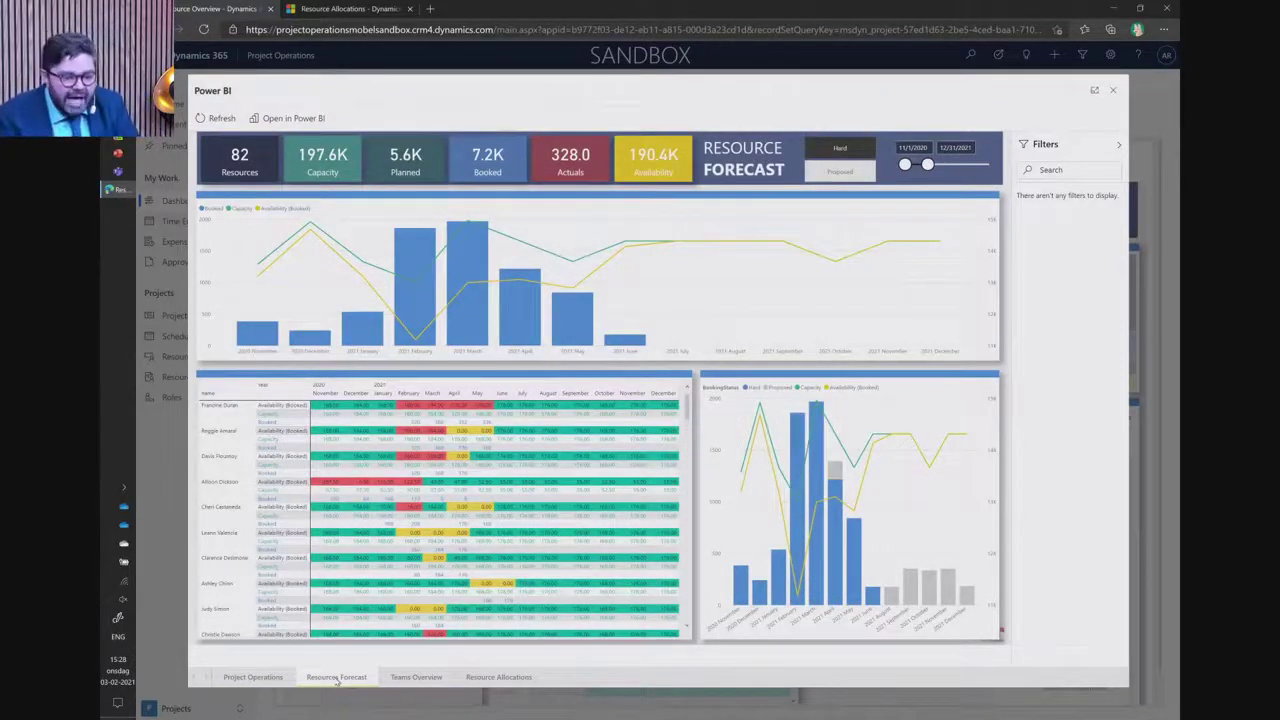
{"action": "left_click", "coordinate": [840, 149]}
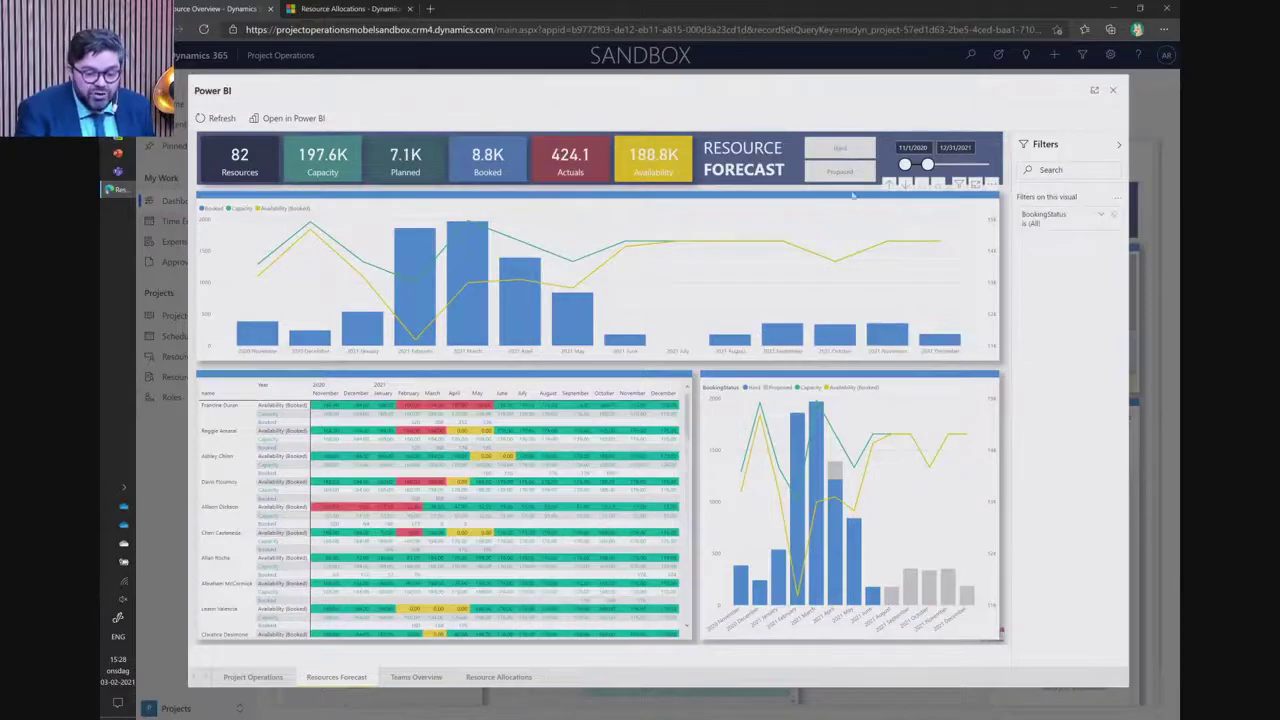
{"action": "left_click", "coordinate": [842, 149]}
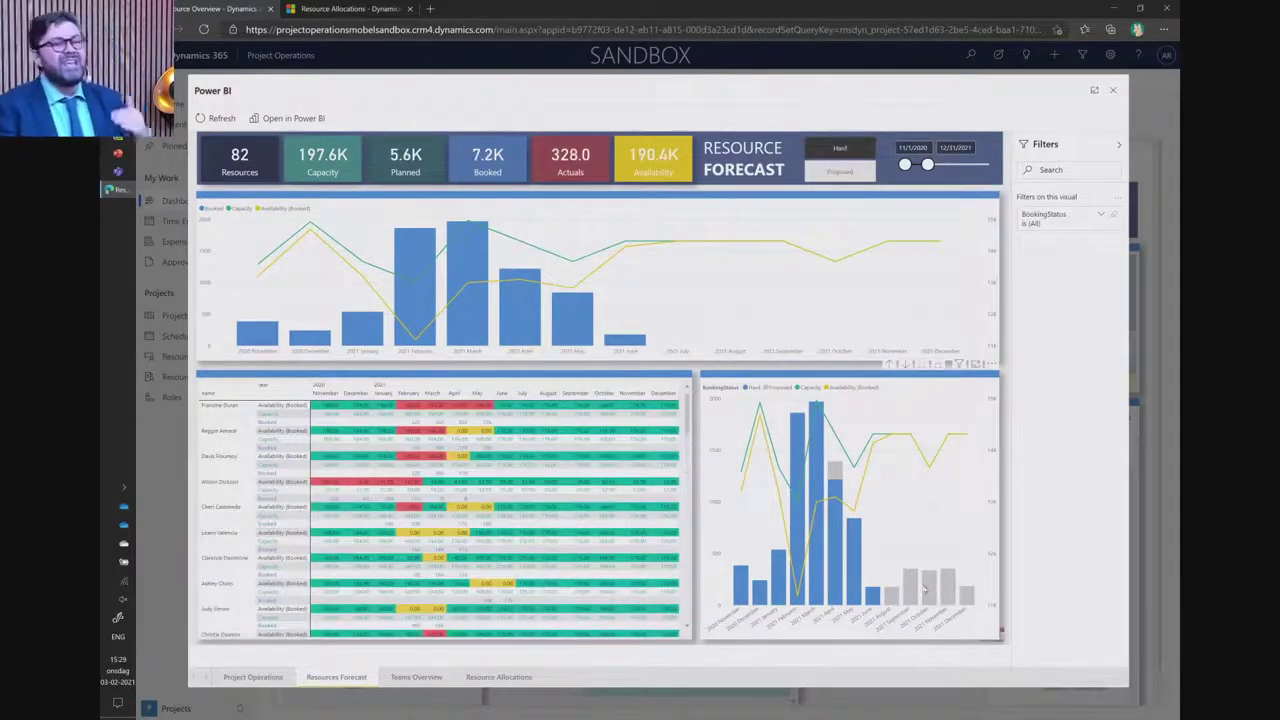
{"action": "mouse_move", "coordinate": [925, 590]}
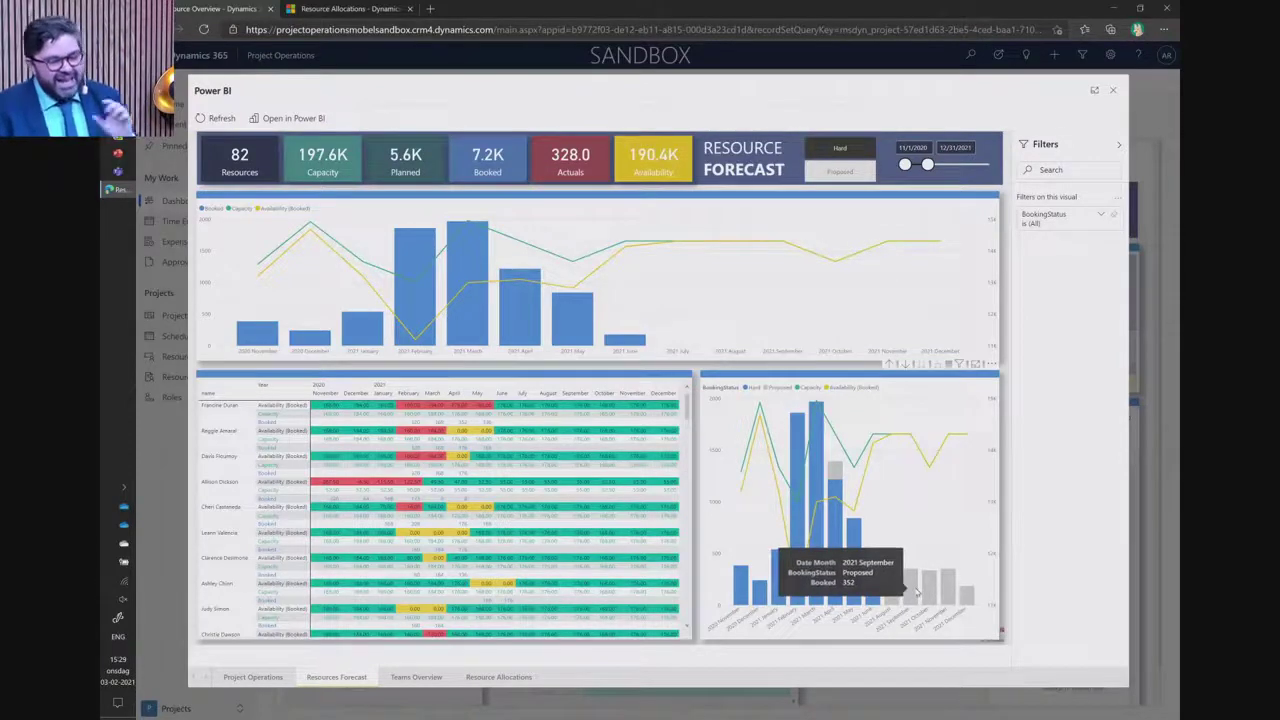
- In the Teams Overview, break availability down by several roles and examine the booked projects of one overbooked Optimization Specialist
{"action": "left_click", "coordinate": [417, 677]}
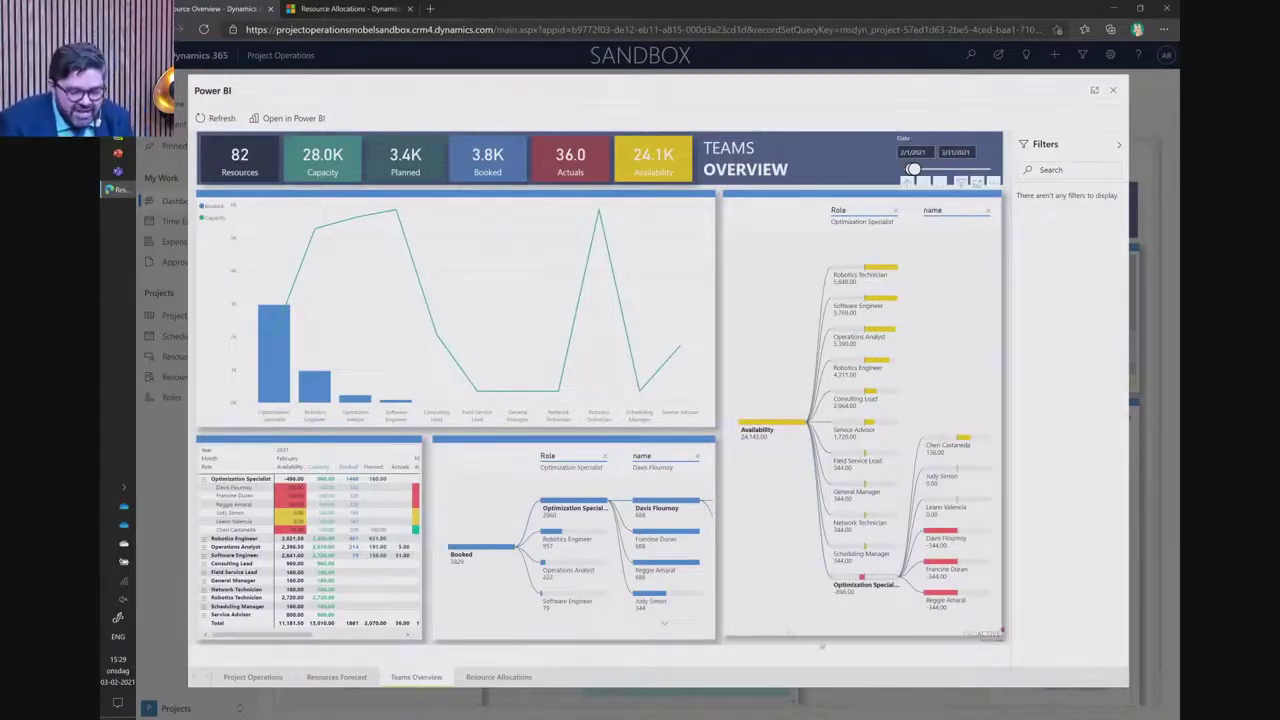
{"action": "left_click", "coordinate": [862, 523]}
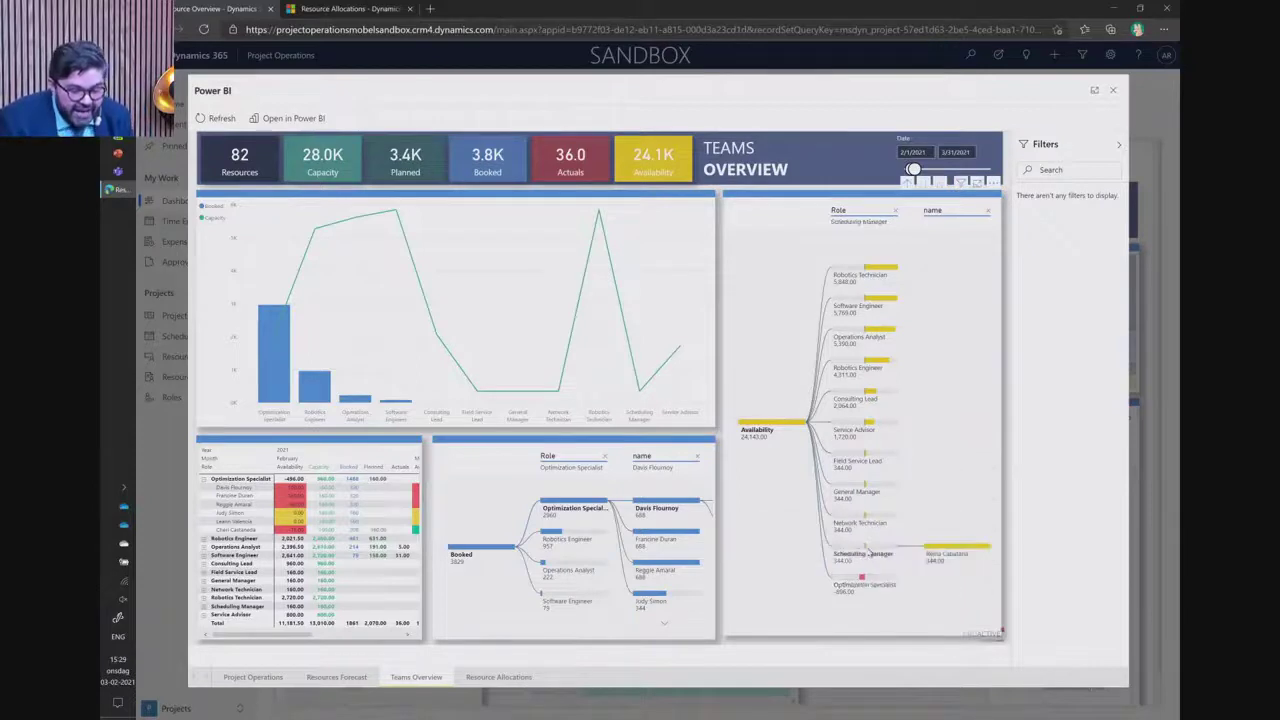
{"action": "left_click", "coordinate": [868, 428]}
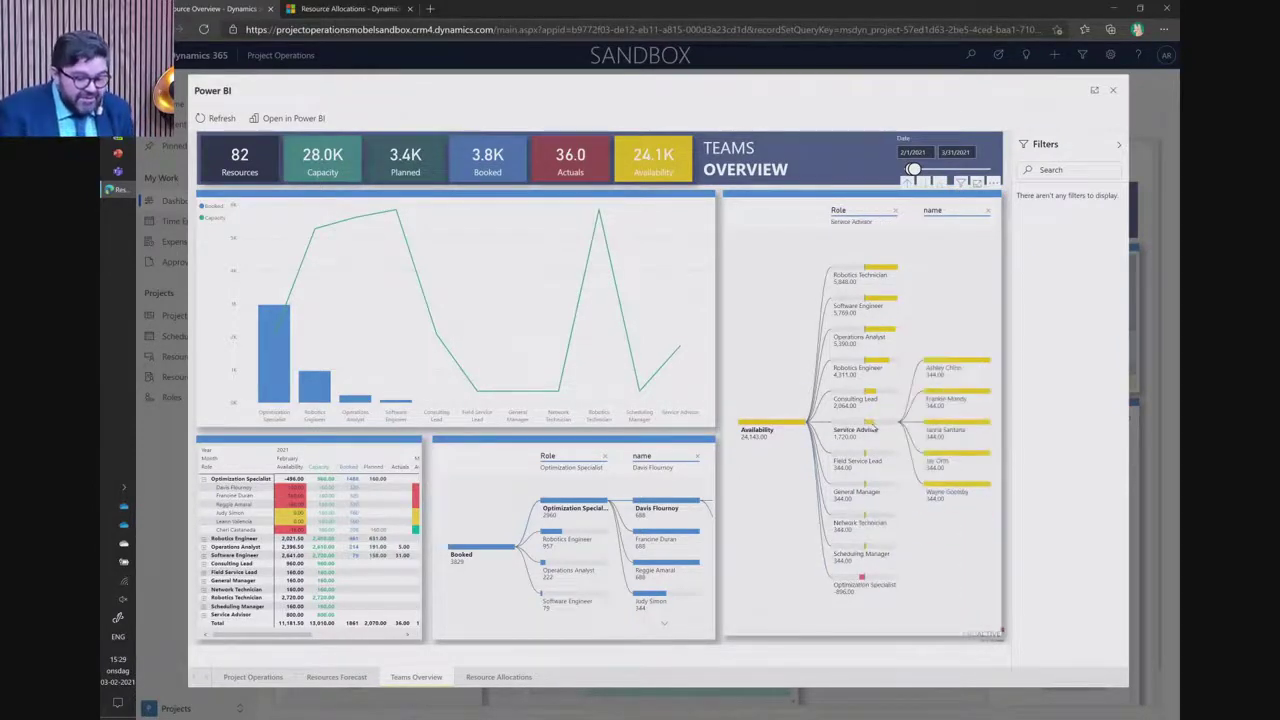
{"action": "left_click", "coordinate": [866, 585]}
{"action": "left_click", "coordinate": [945, 537]}
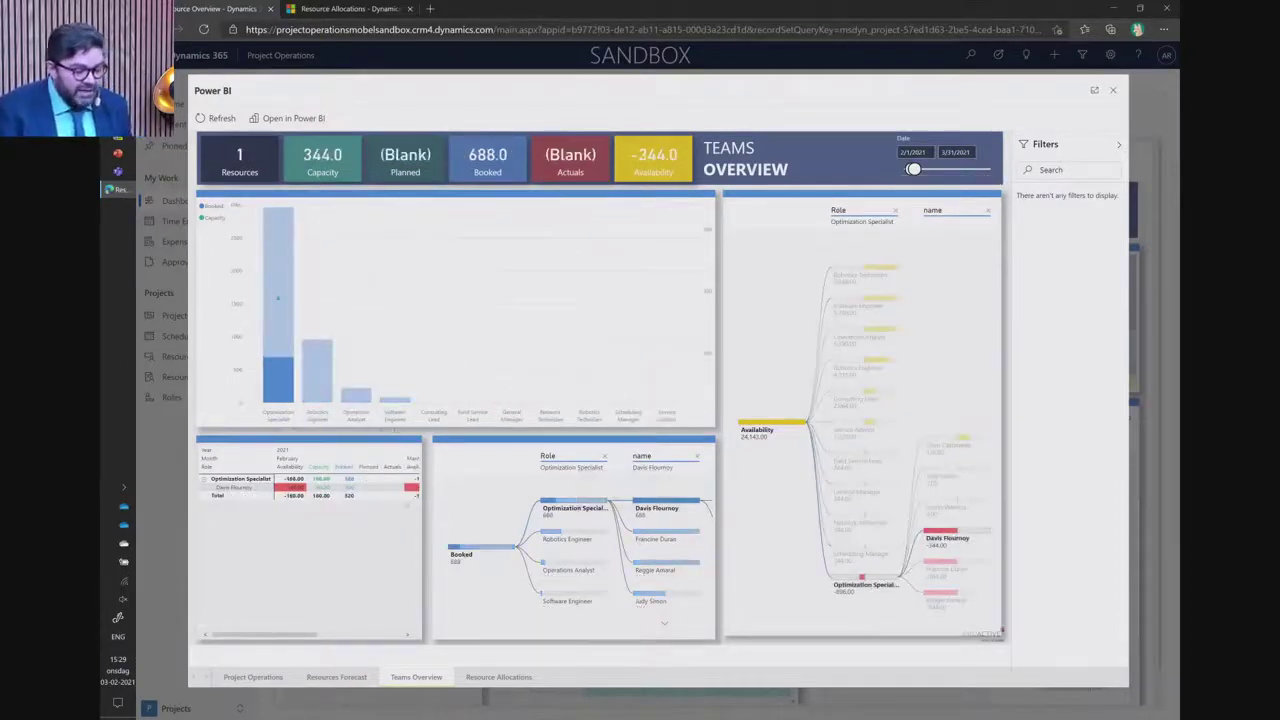
{"action": "left_click_drag", "start_coordinate": [603, 624], "coordinate": [475, 619]}
{"action": "mouse_move", "coordinate": [613, 516]}
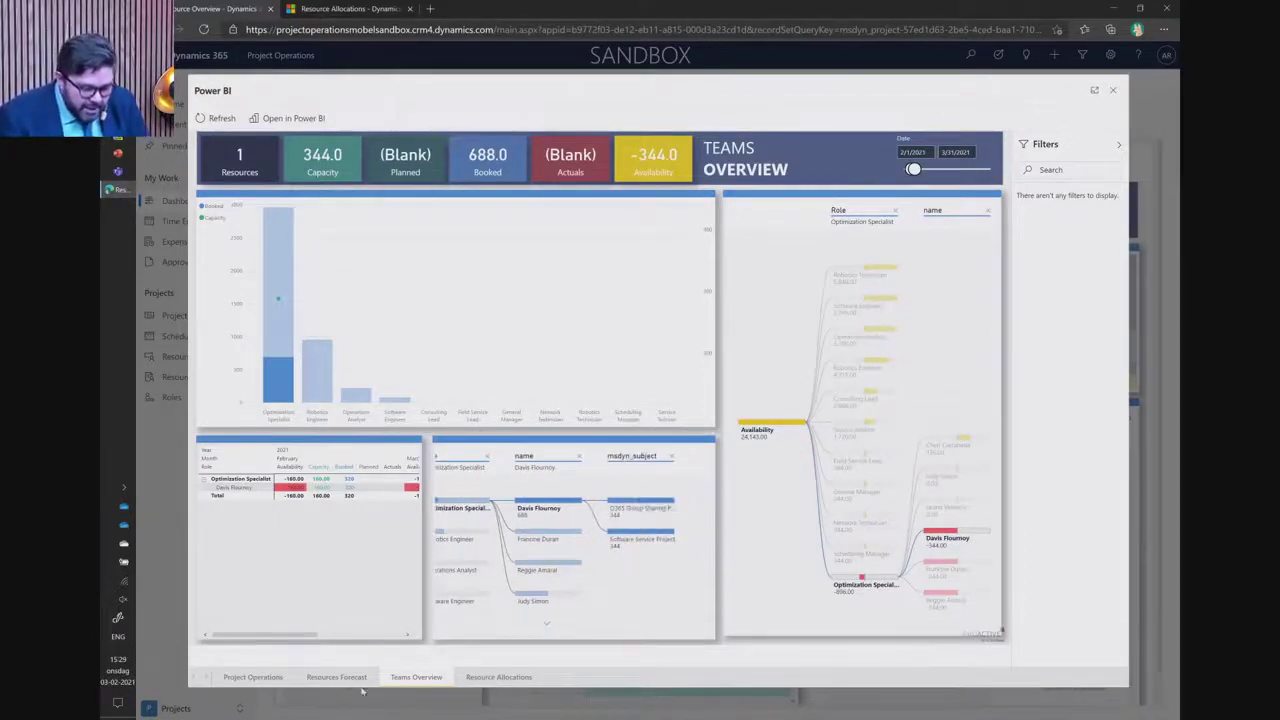
- Open the Resource Allocations report and expand the second listed resource to examine booked, planned and actual hours per project
{"action": "left_click", "coordinate": [498, 677]}
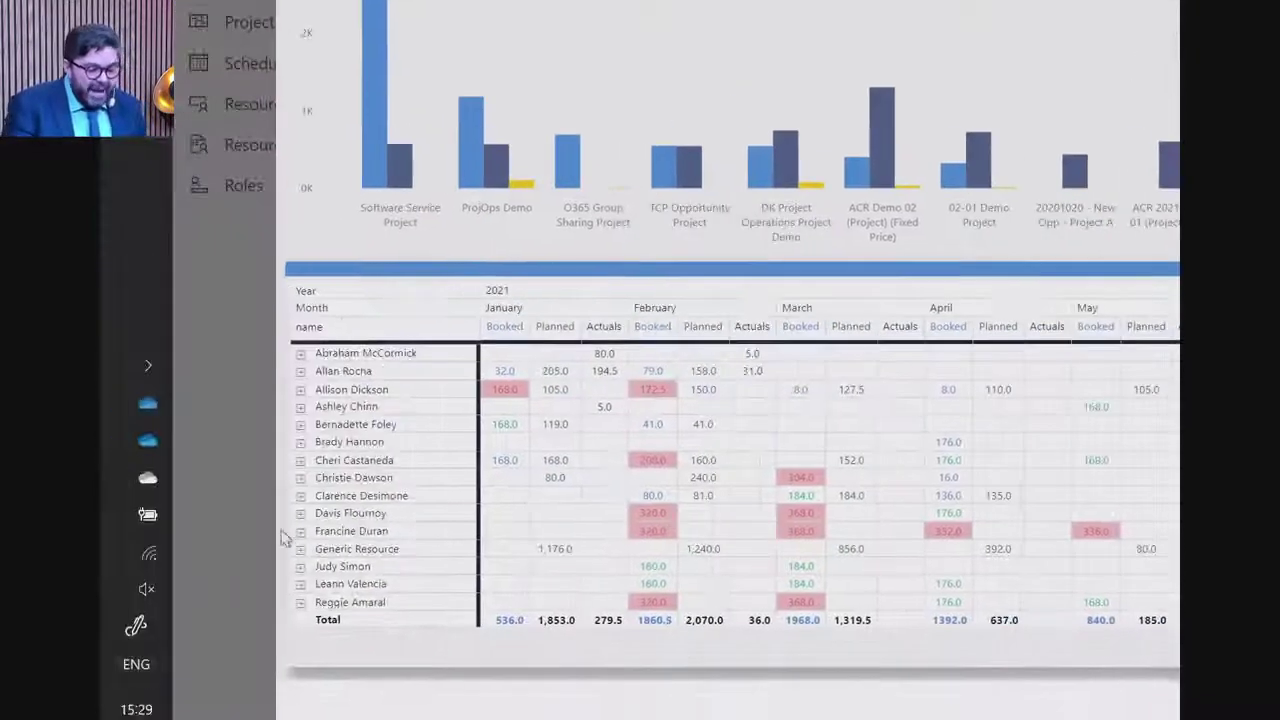
{"action": "left_click", "coordinate": [300, 372]}
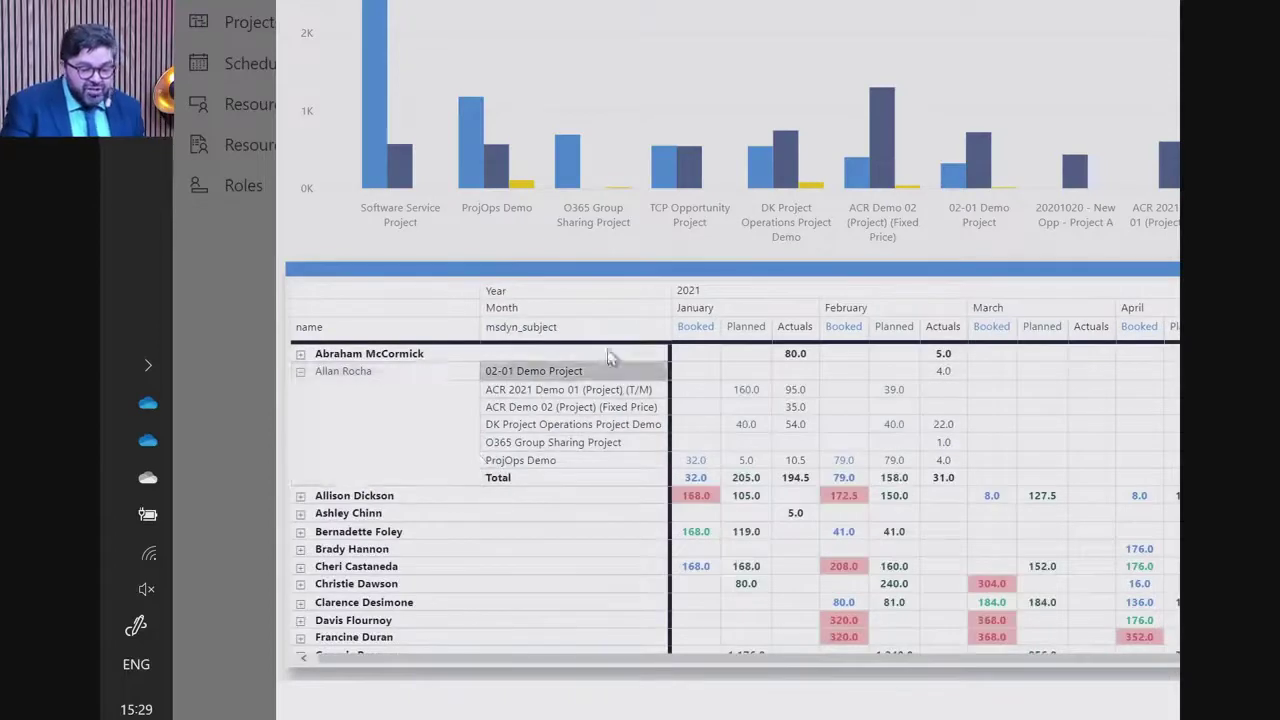
{"action": "mouse_move", "coordinate": [790, 400]}
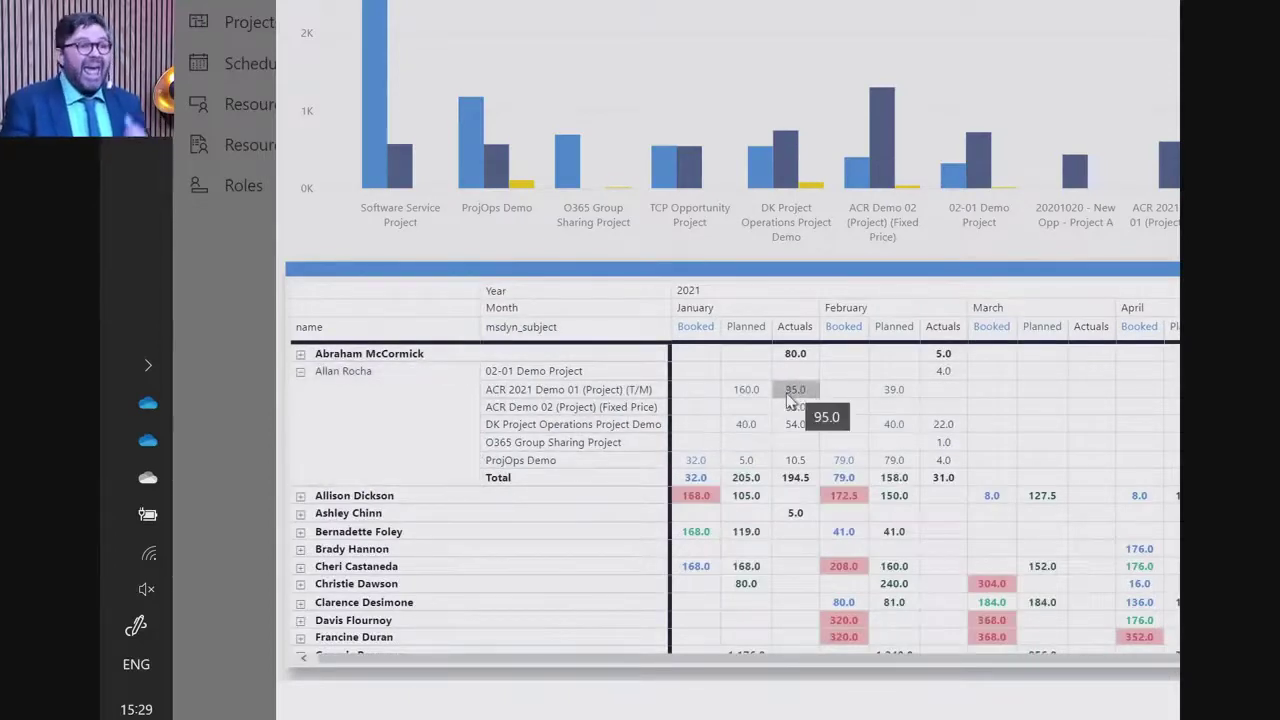